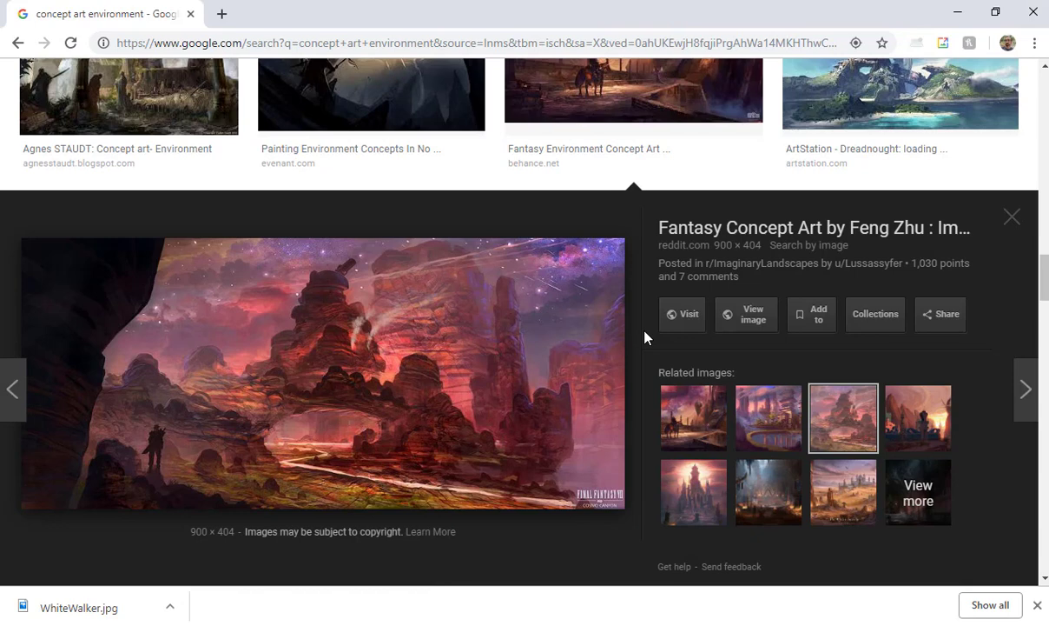
Browse the environment concept art image results and preview the CoolVibe savanna landscape with the cliff-top tower.
scroll(645, 337, "up", 8)
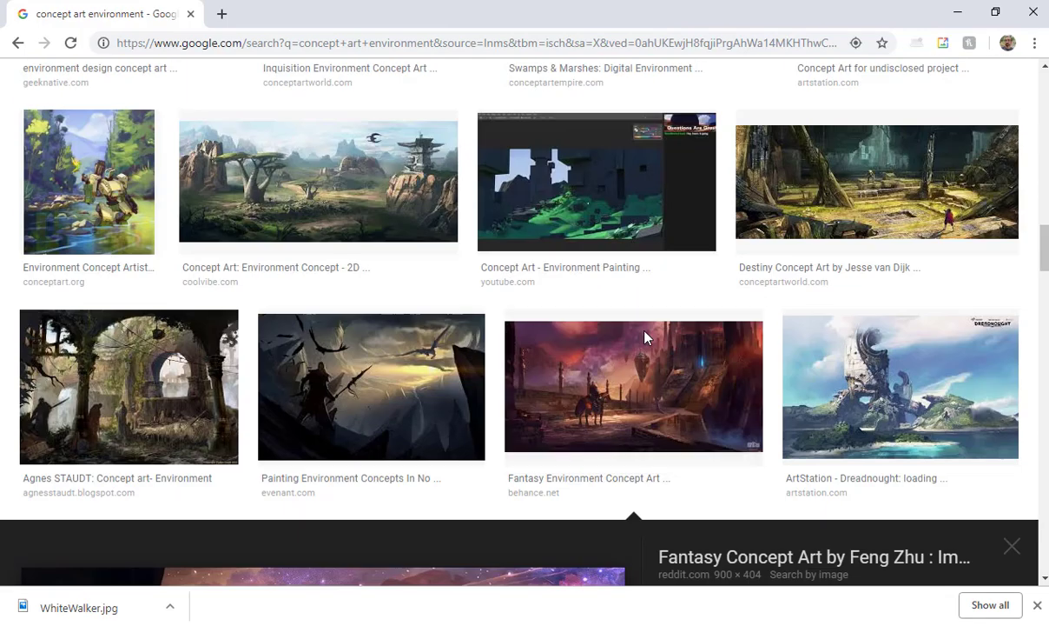
scroll(647, 339, "down", 3)
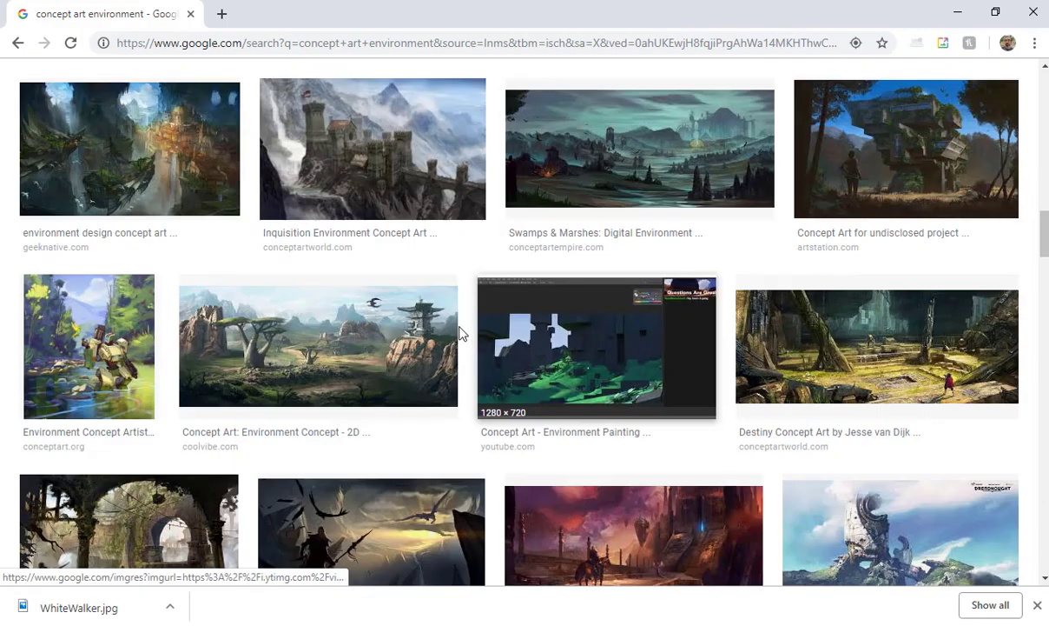
left_click(274, 352)
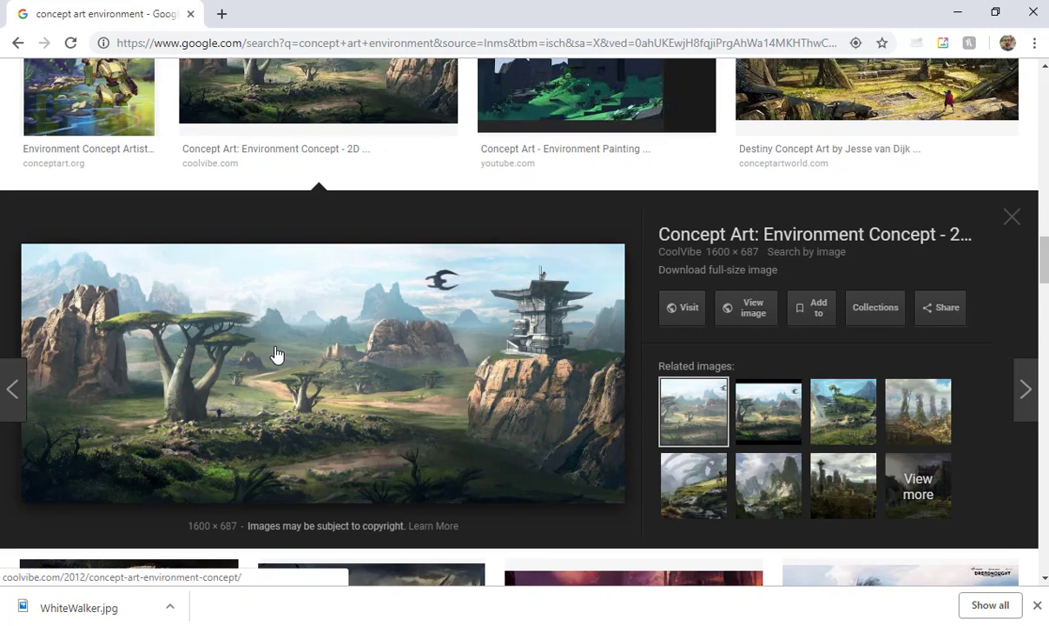
scroll(275, 356, "up", 4)
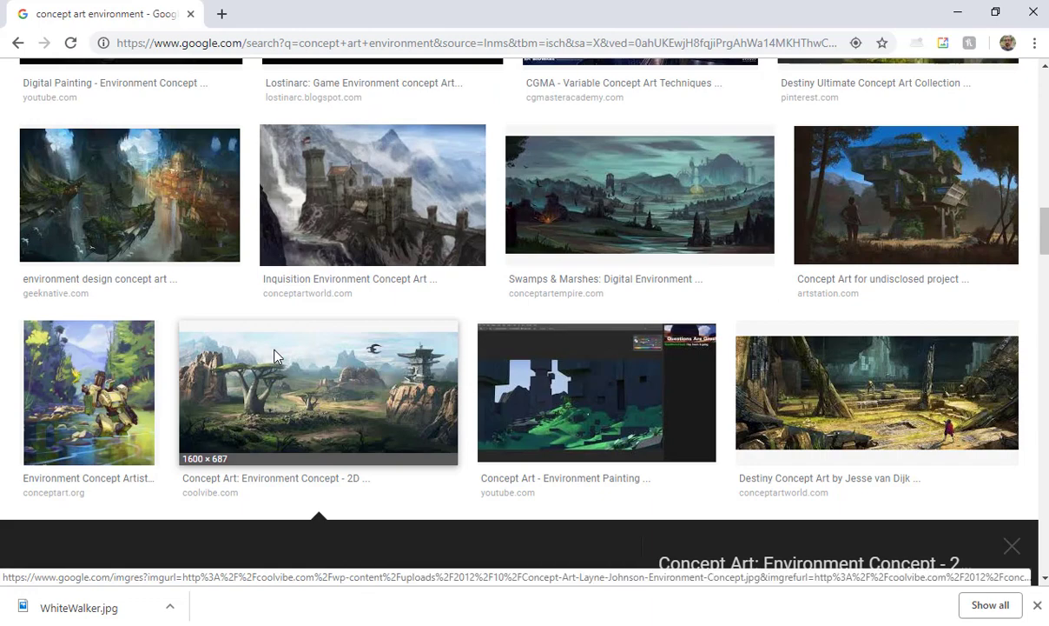
scroll(275, 356, "up", 4)
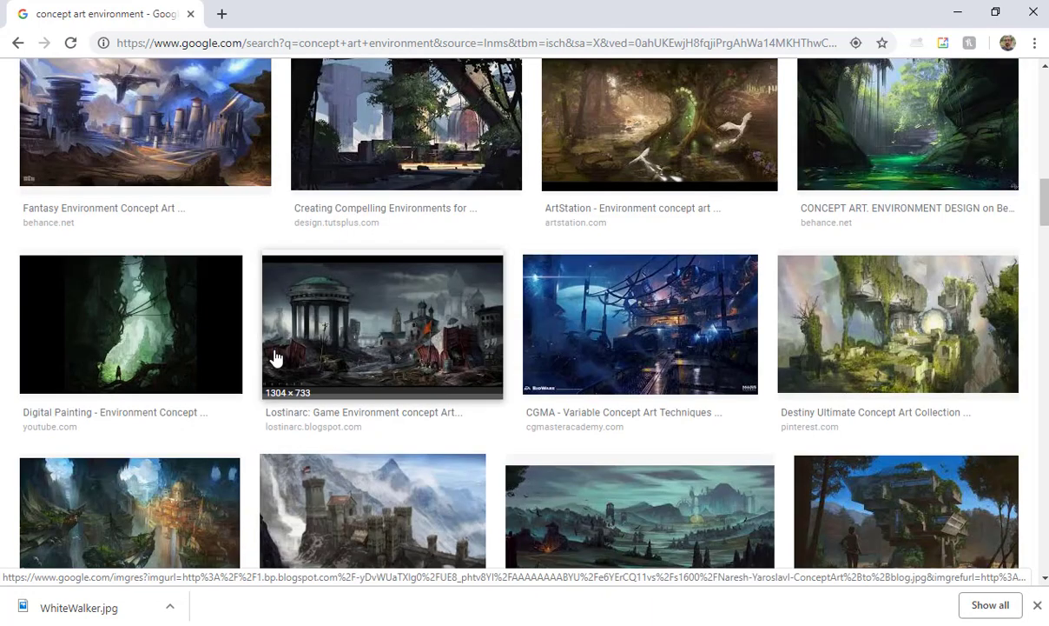
scroll(275, 356, "up", 8)
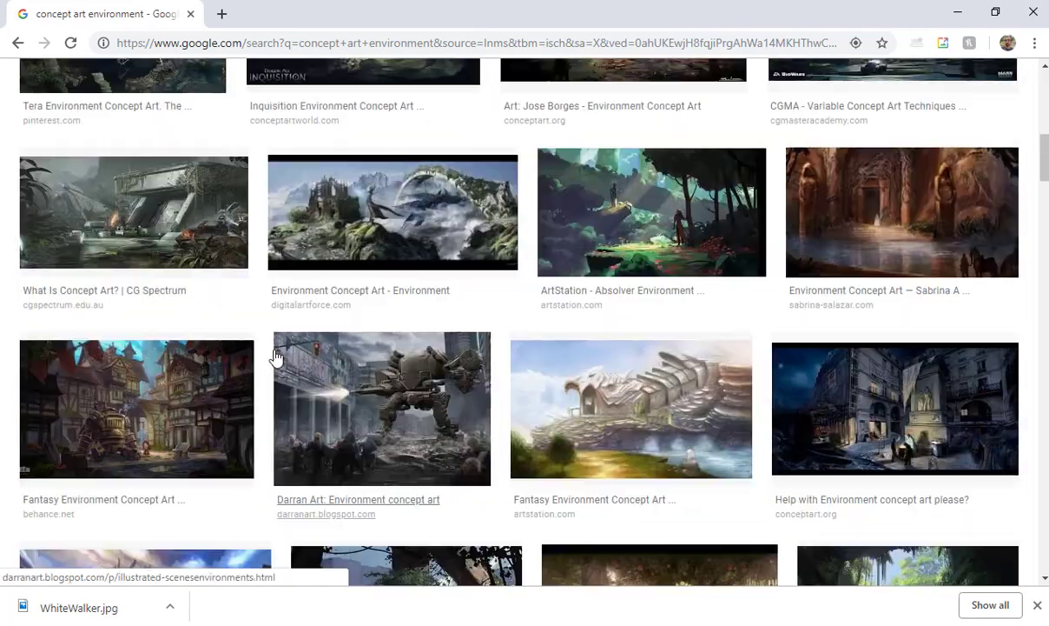
scroll(274, 356, "up", 4)
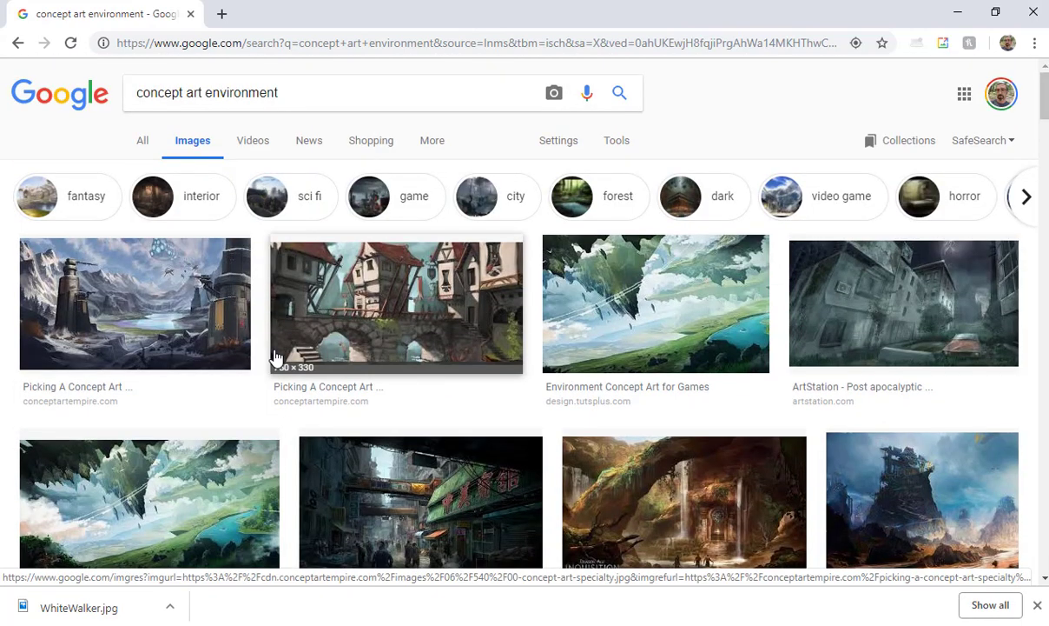
Search for "desert" in a new browser tab and show the image results.
left_click(222, 15)
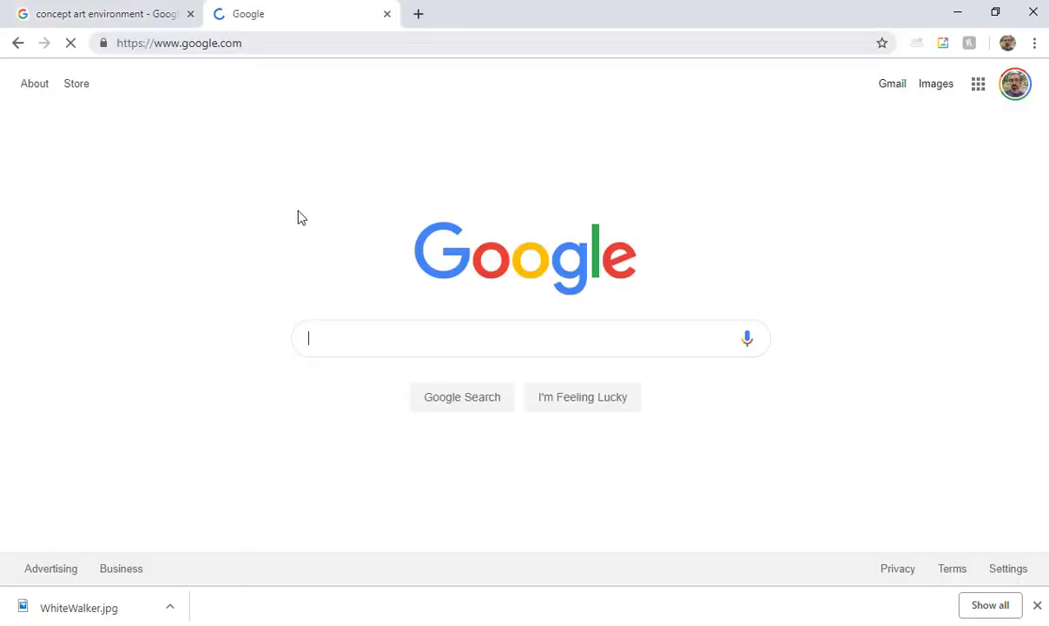
type("des")
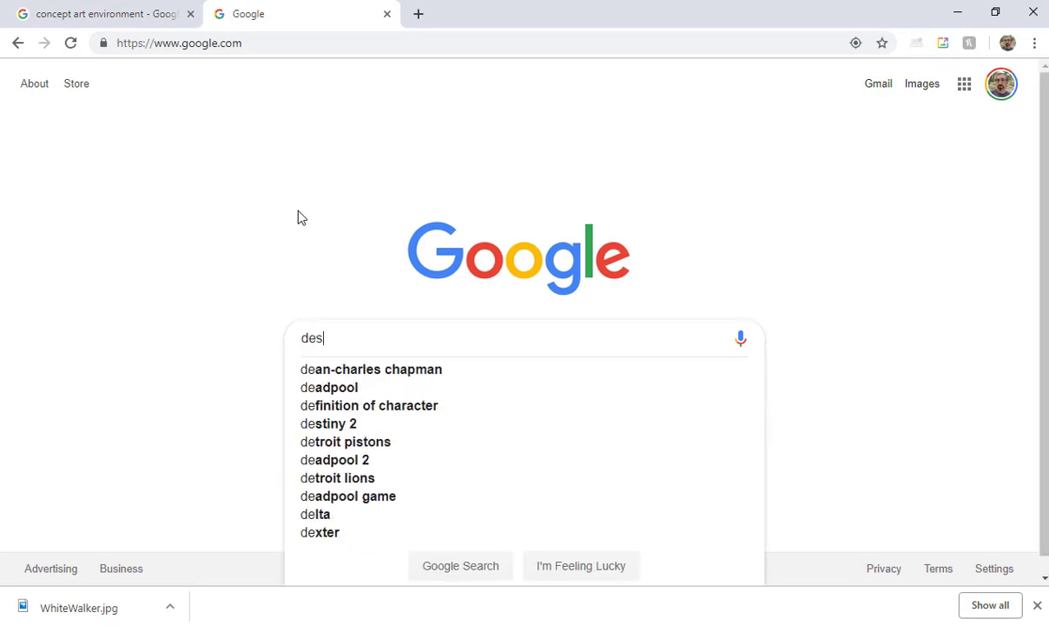
type("sert")
key("Return")
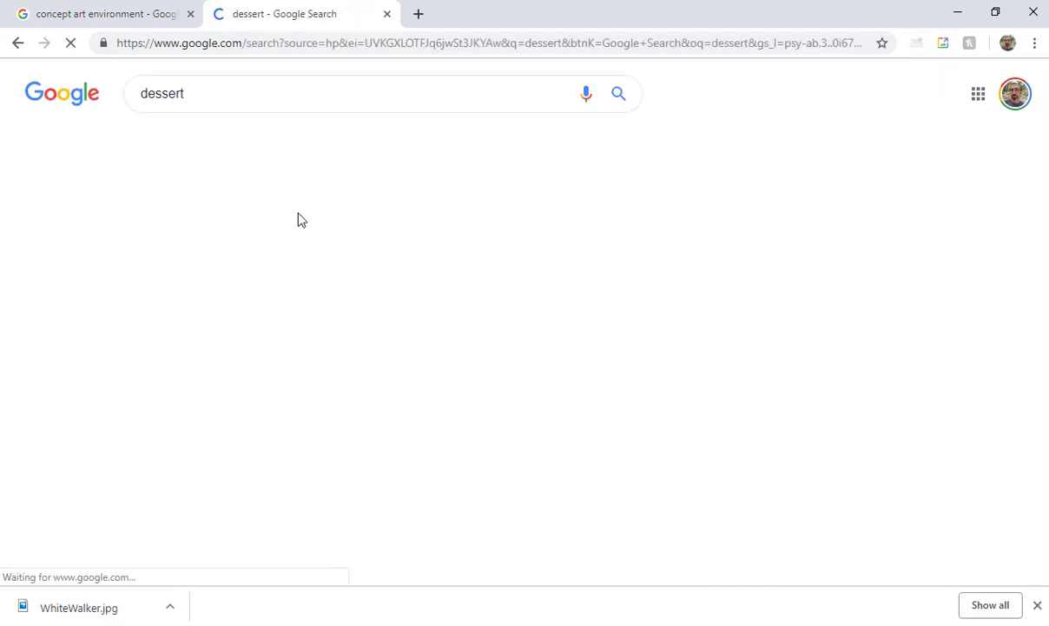
left_click(160, 100)
key("BackSpace")
key("Return")
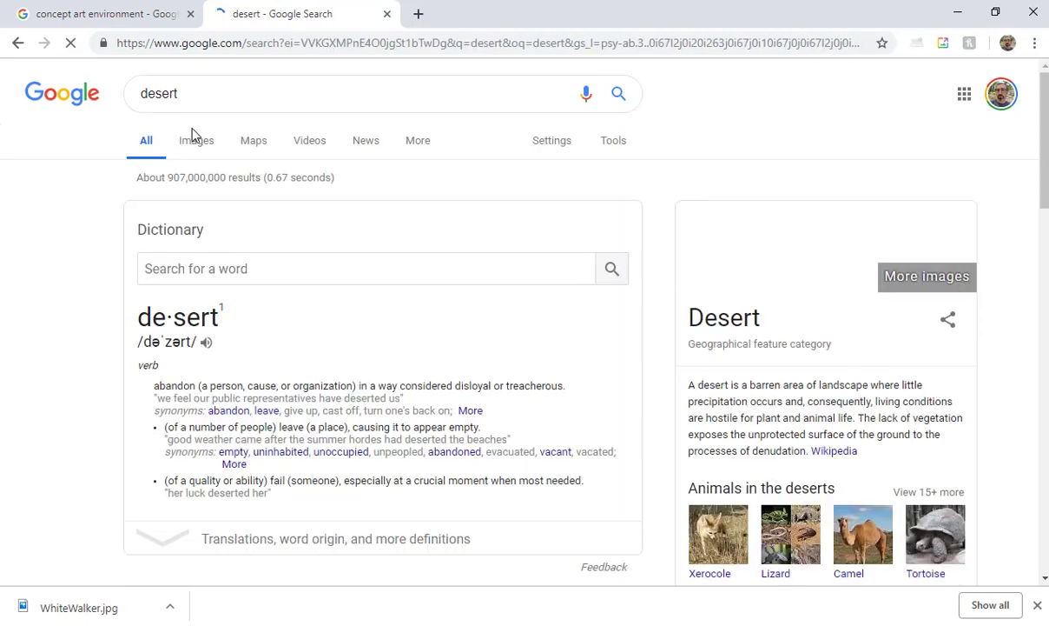
left_click(193, 143)
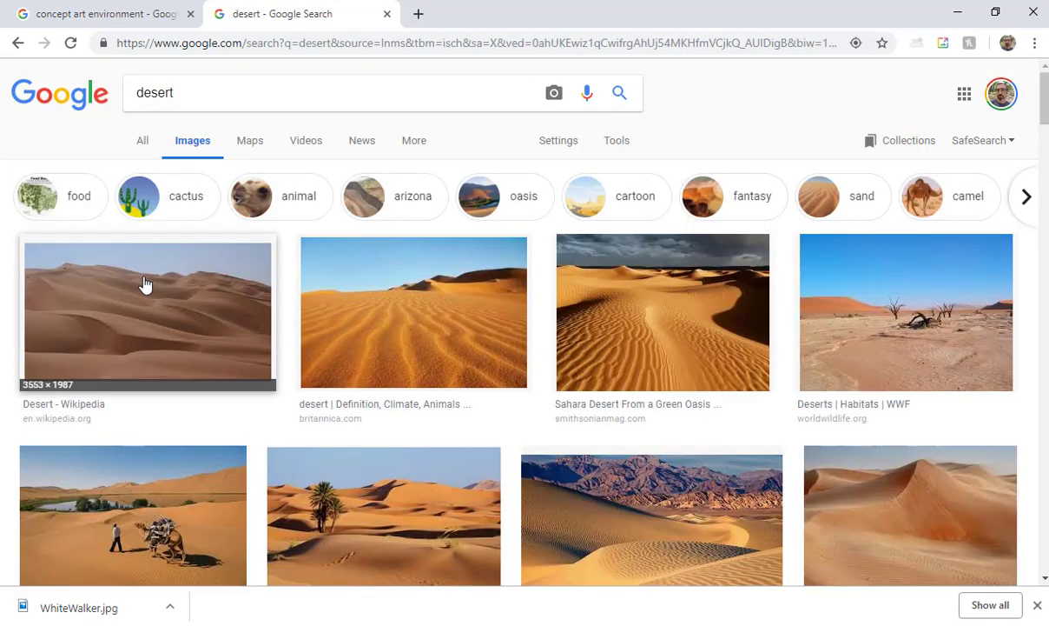
Preview the Wikipedia sand dune photo and the WWF Namib Desert photo, and close the desert search tab.
left_click(145, 283)
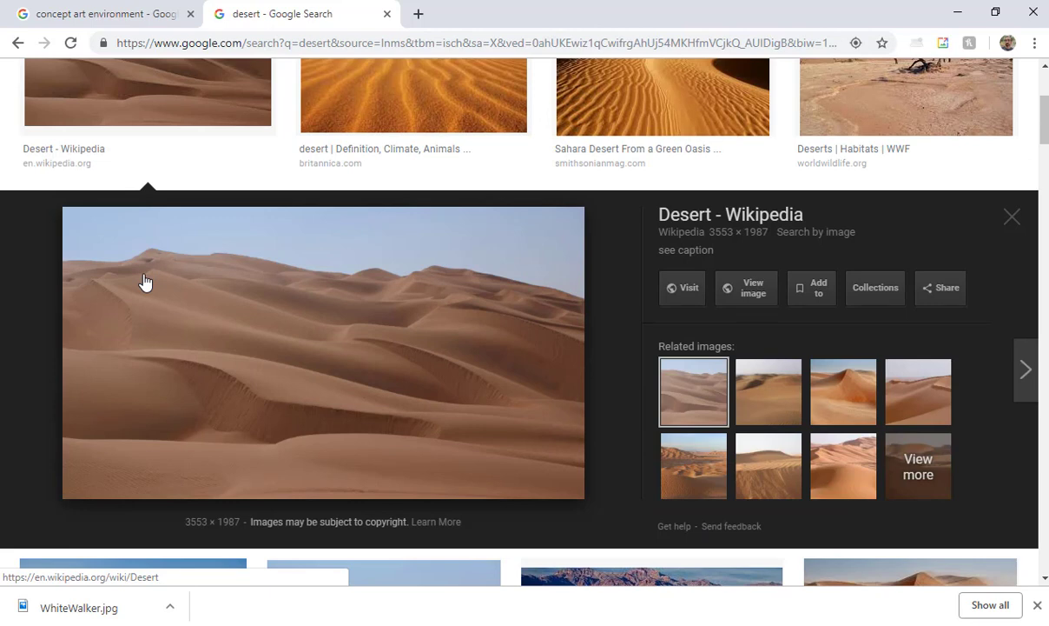
scroll(304, 383, "up", 1)
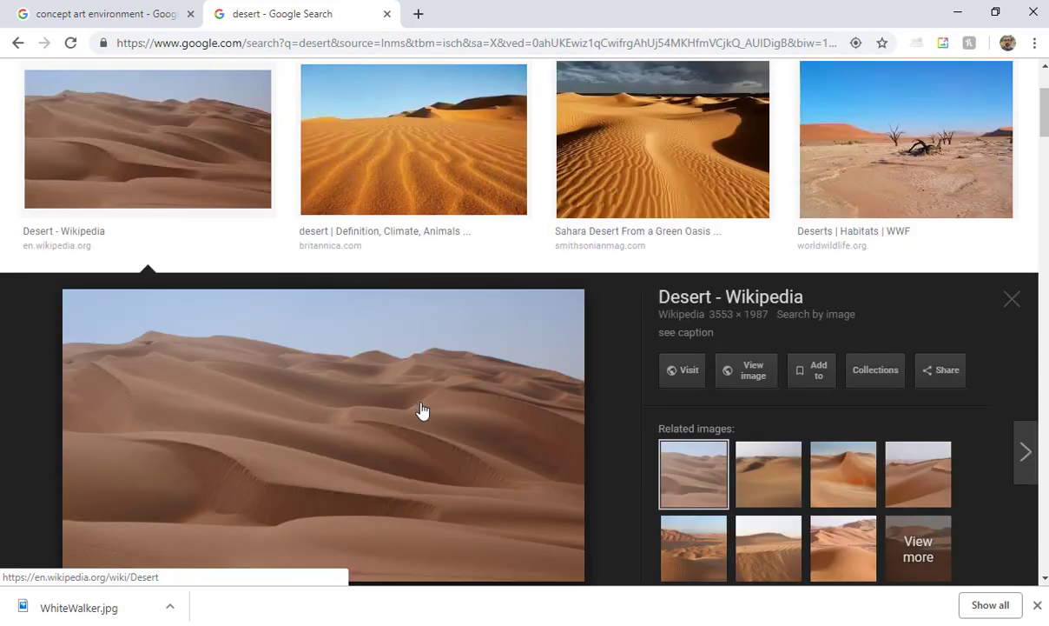
left_click(926, 157)
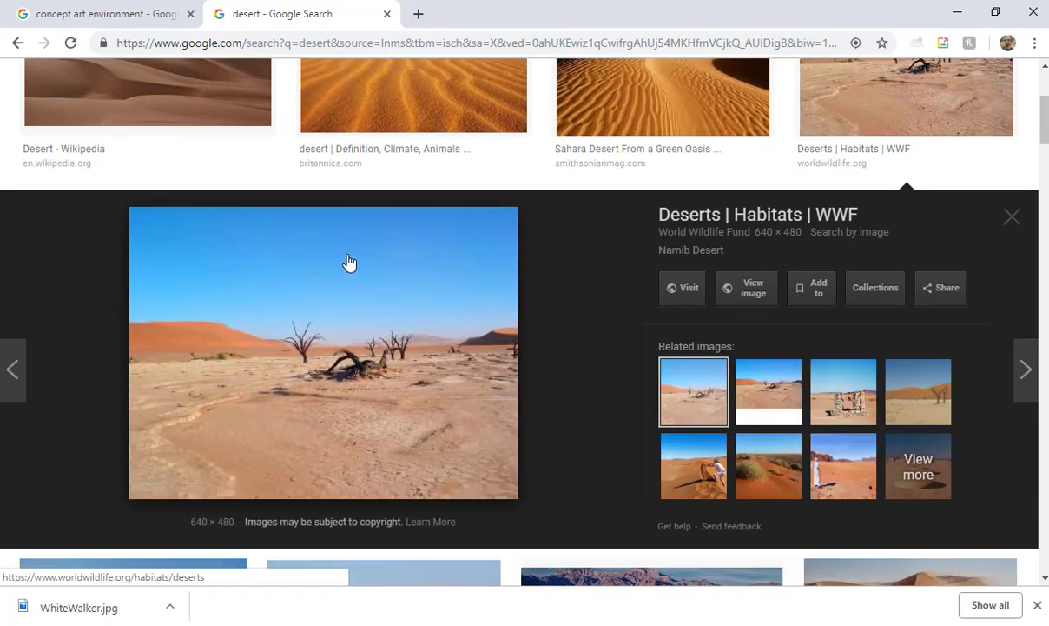
key("ctrl+w")
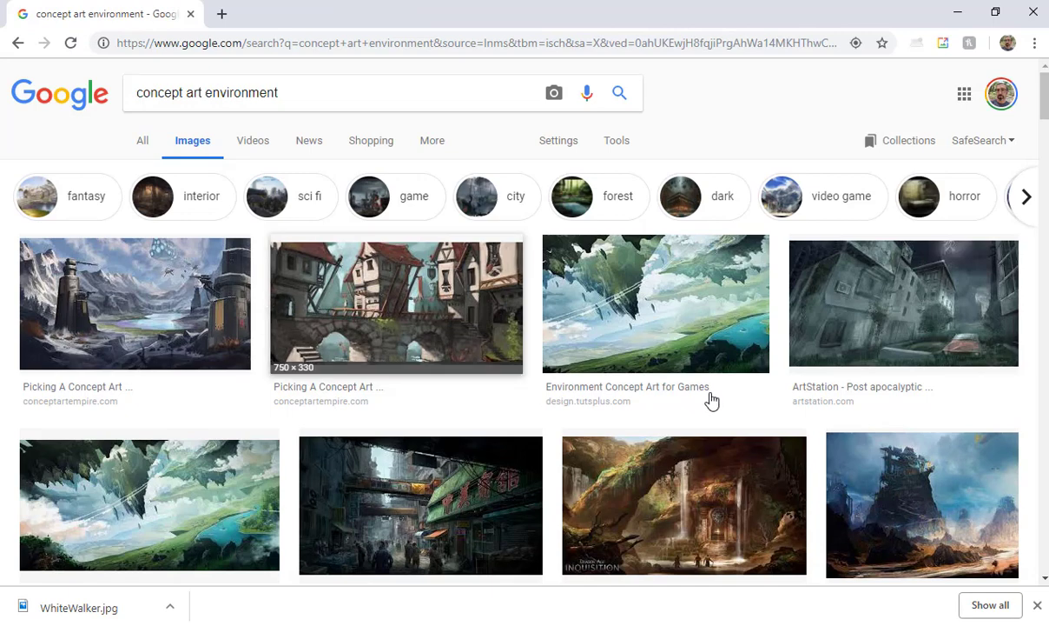
Preview the CGMA Mass Effect, CG Spectrum jungle ruin and Behance green cave images among the environment concept art results.
scroll(799, 403, "down", 4)
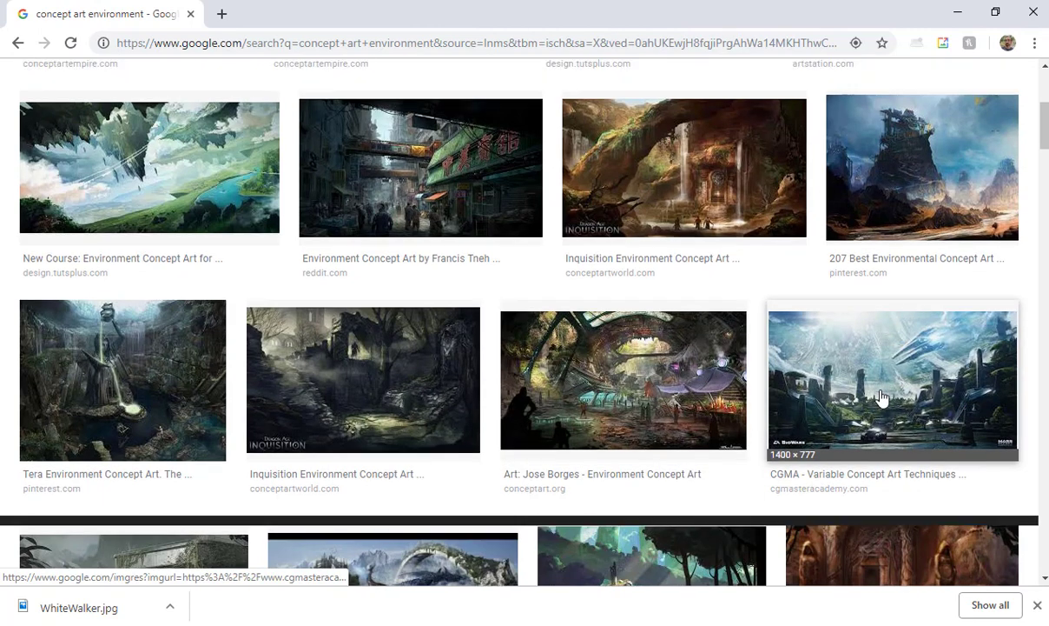
left_click(882, 397)
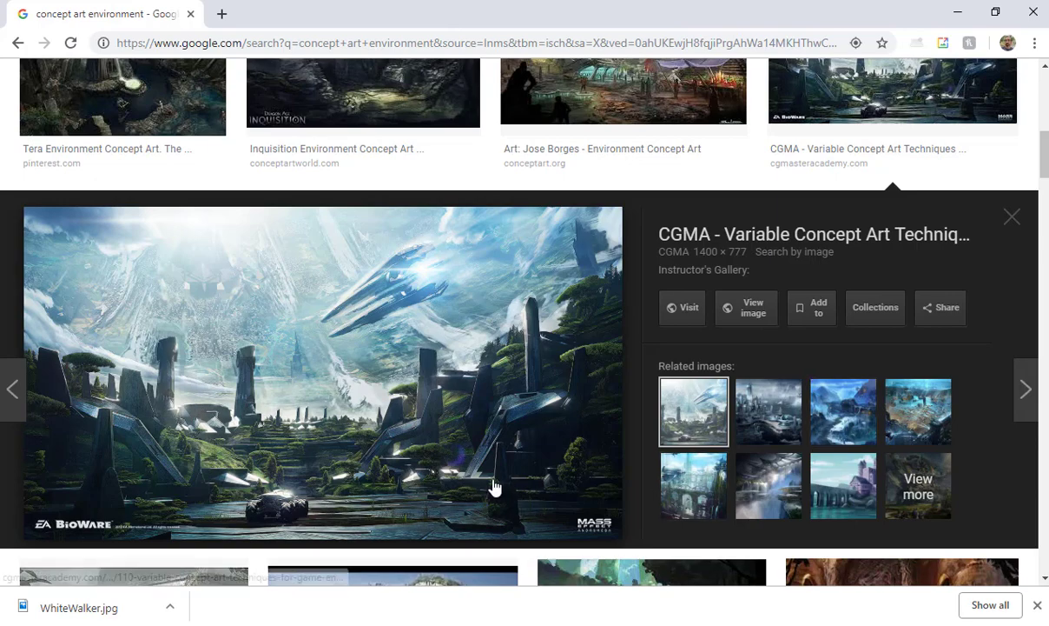
scroll(481, 478, "down", 3)
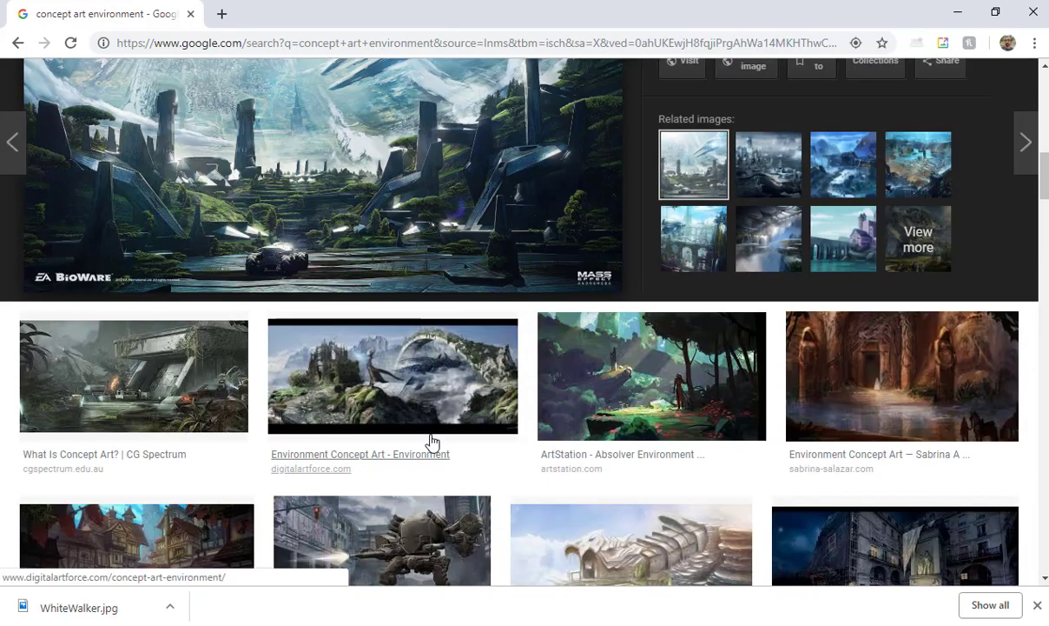
left_click(173, 356)
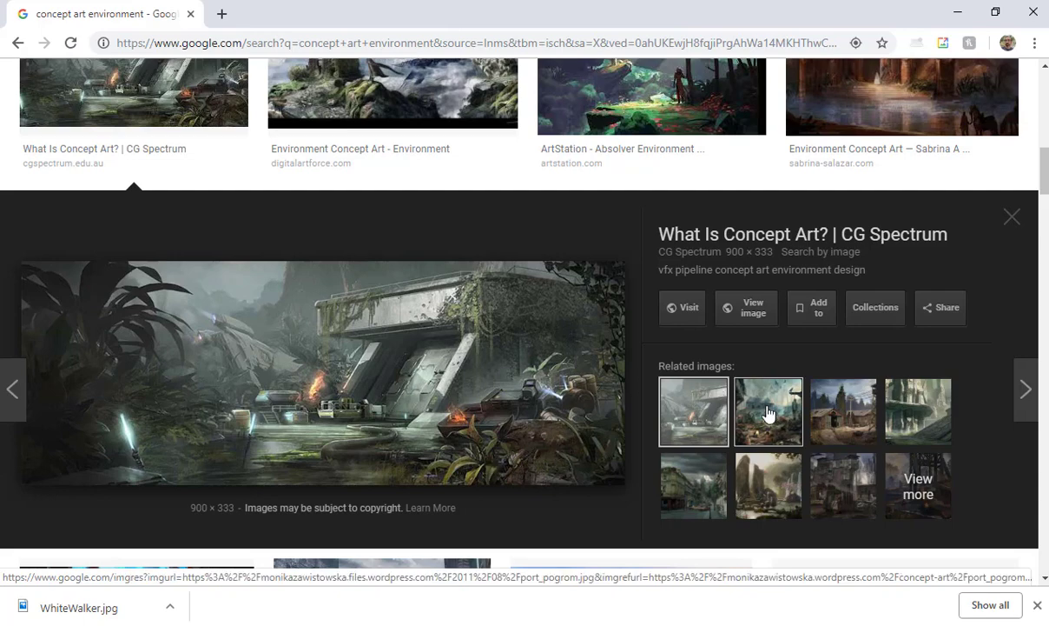
scroll(591, 418, "down", 3)
scroll(528, 407, "down", 3)
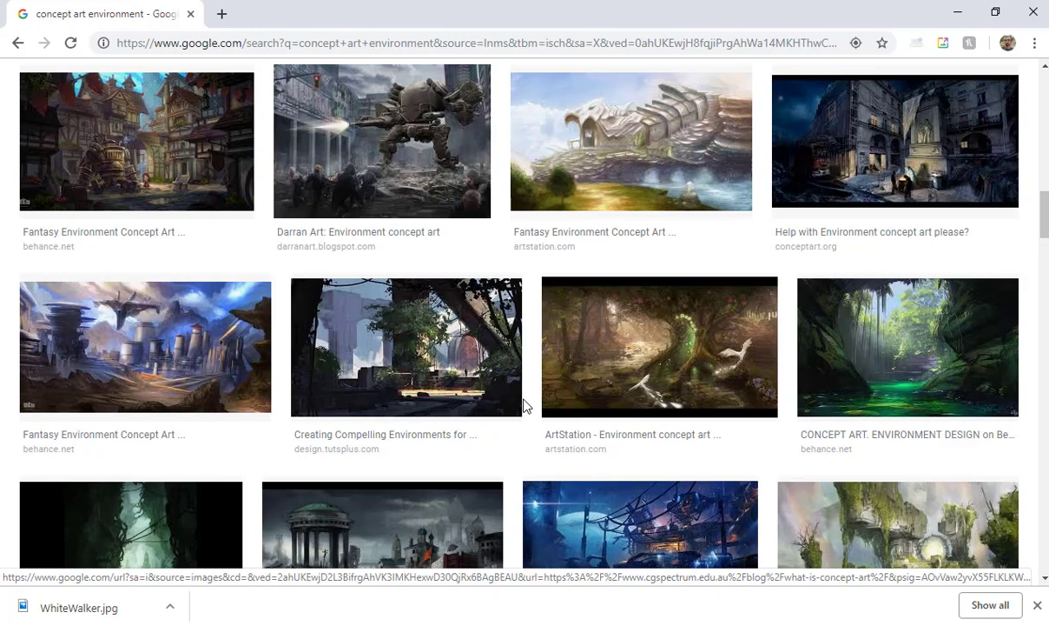
left_click(904, 364)
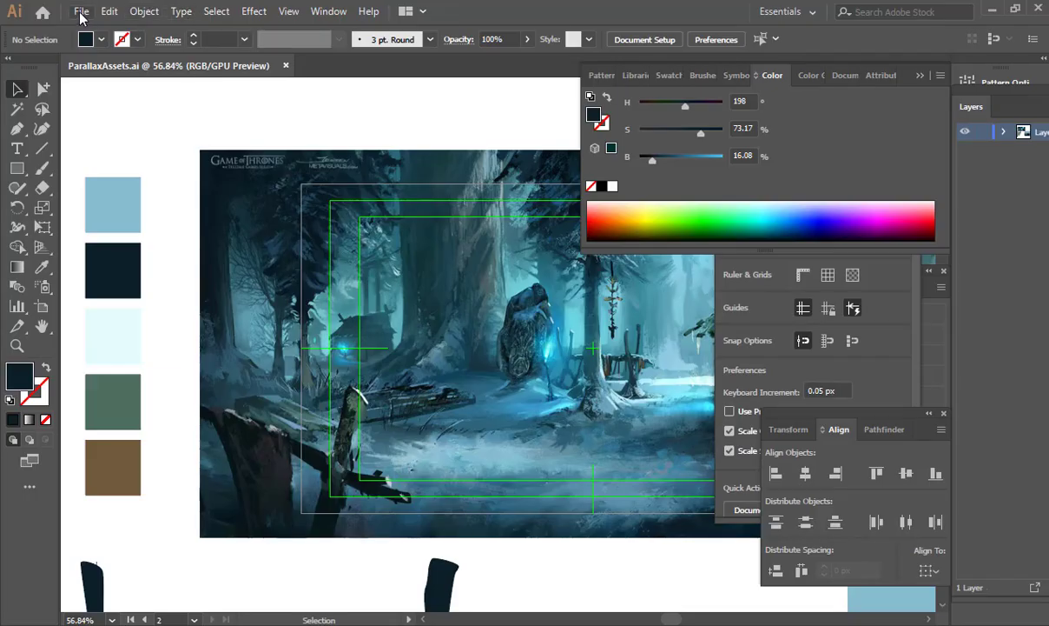
left_click(81, 12)
left_click(330, 87)
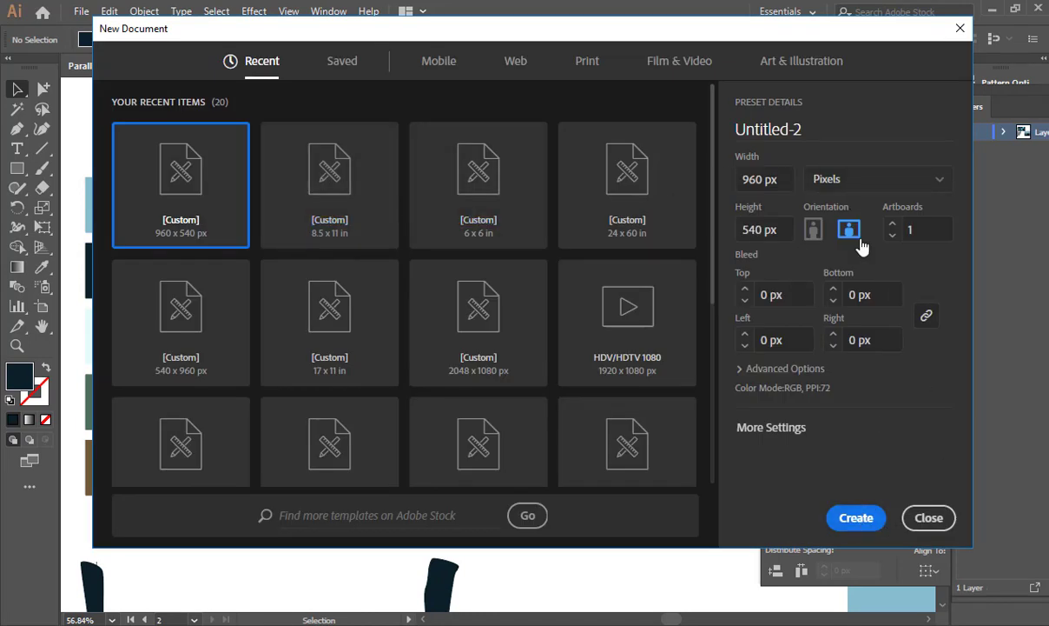
left_click(929, 517)
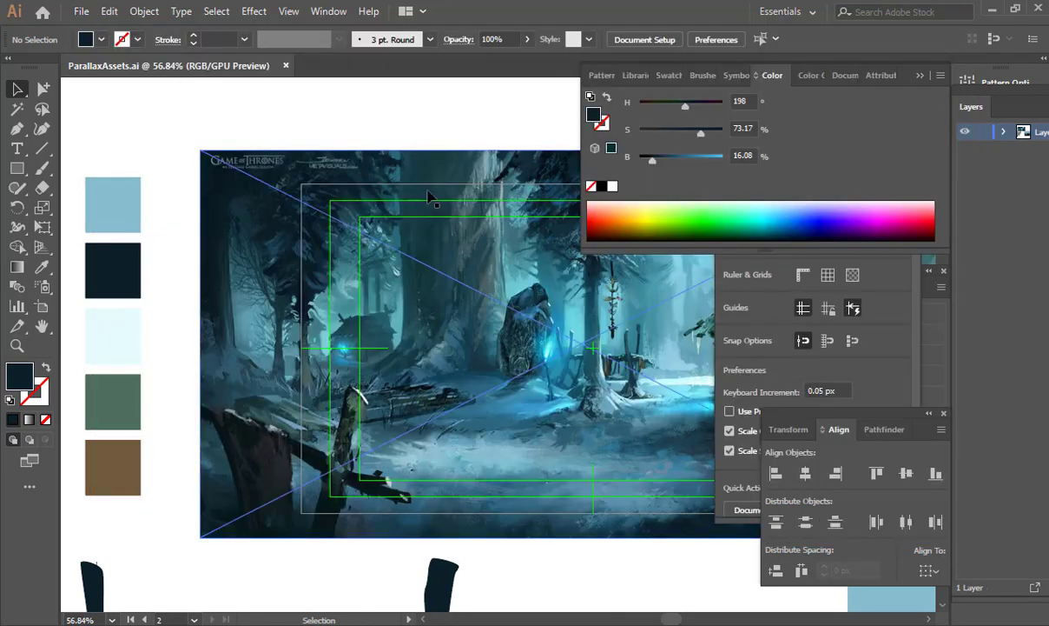
left_click(81, 10)
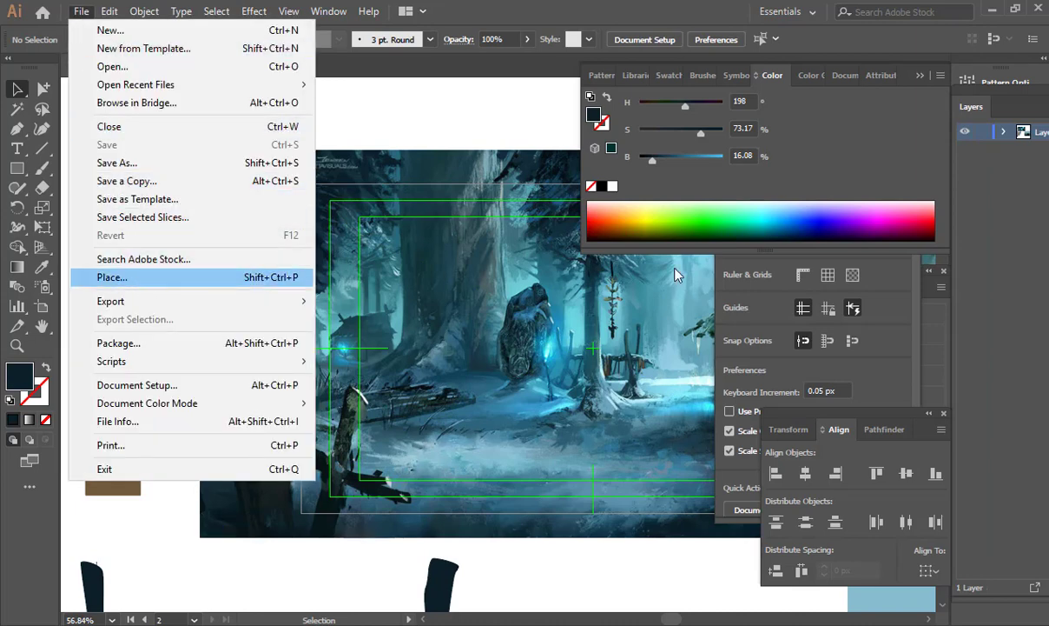
left_click(480, 107)
Close the floating Color, Properties and Appearance panels to clear the canvas around the forest reference painting.
key("ctrl+space")
left_click_drag(493, 295, 437, 295)
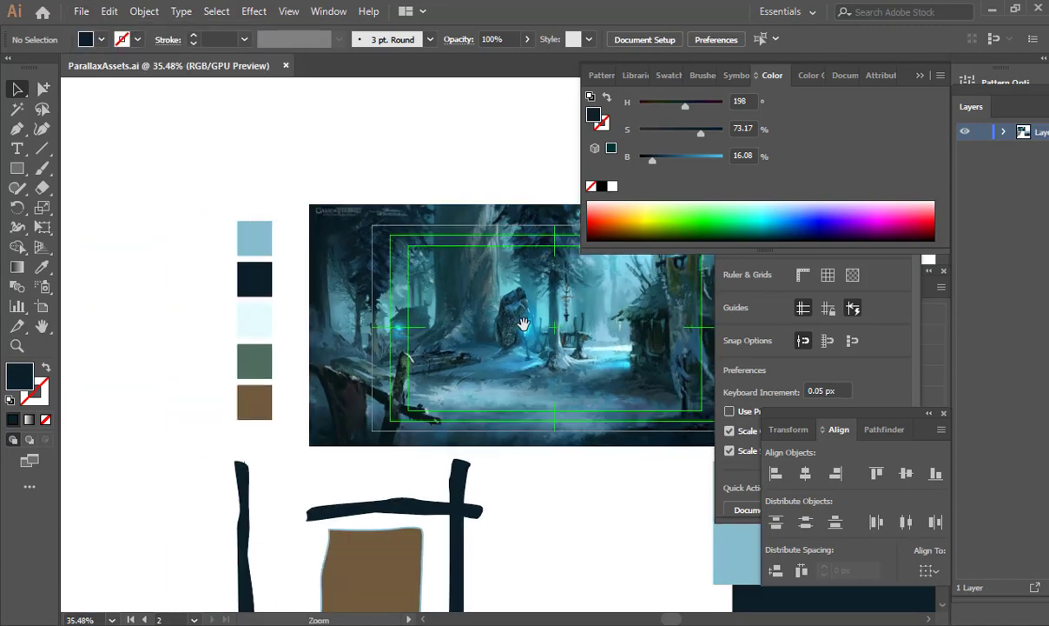
left_click_drag(555, 339, 345, 253)
left_click_drag(403, 277, 376, 277)
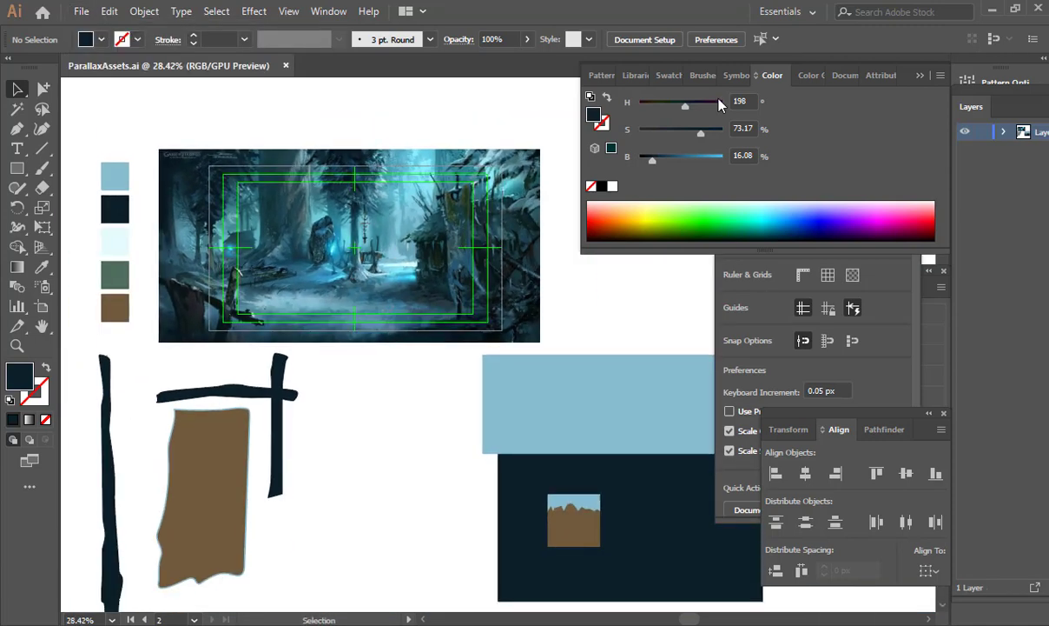
left_click(922, 78)
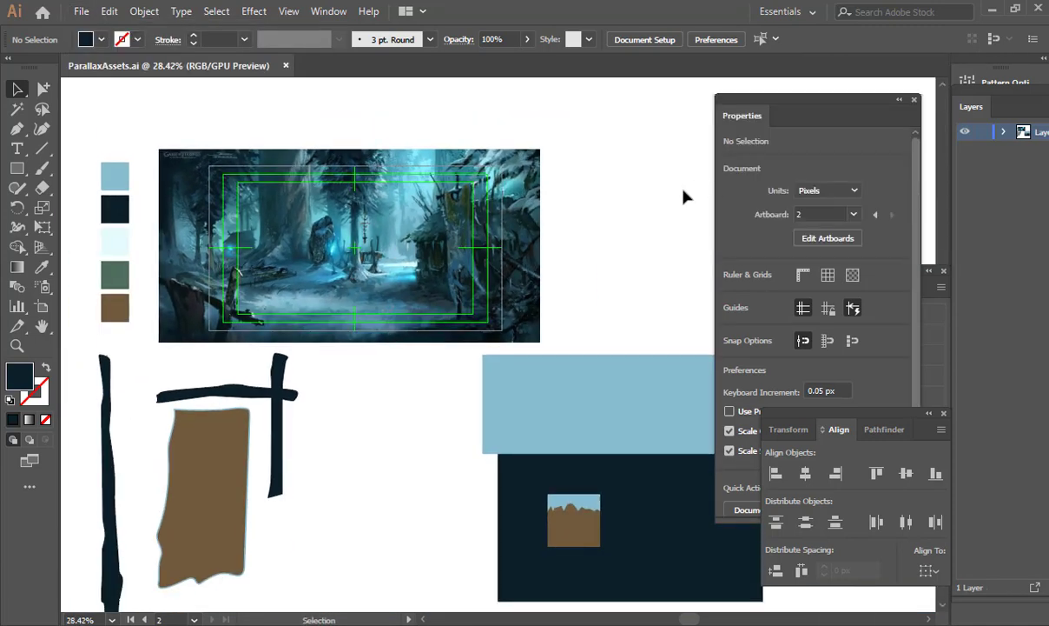
left_click(915, 100)
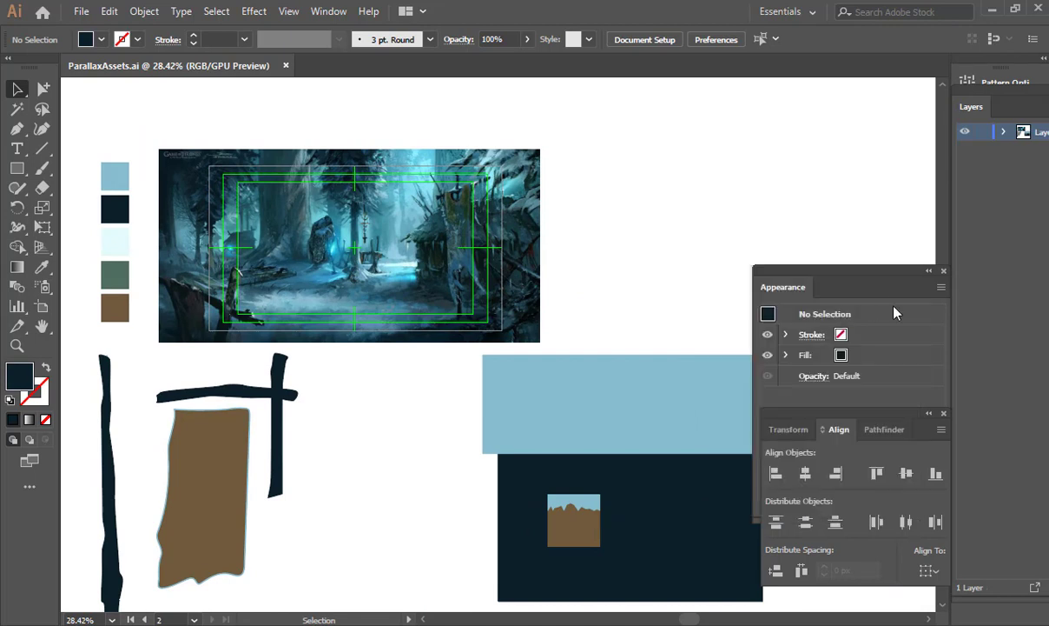
left_click(943, 272)
Examine the broken wooden fence in the forest painting's foreground and compare it with the dark post and crossbar shapes drawn below.
key("space")
left_click_drag(882, 392, 948, 364)
left_click_drag(598, 247, 751, 335)
key("ctrl+space")
left_click_drag(401, 348, 499, 351)
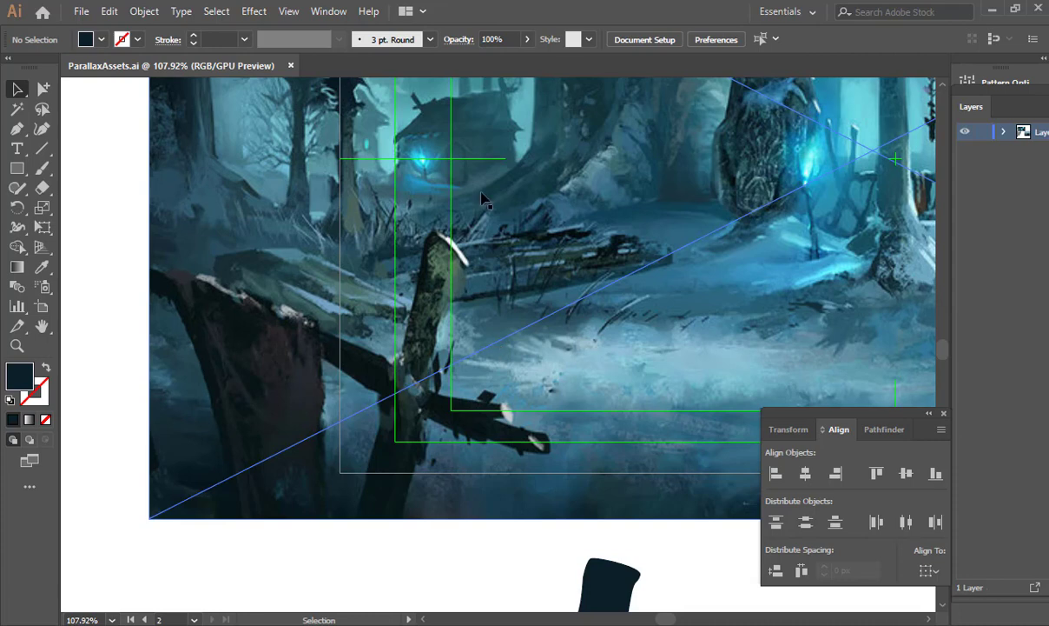
scroll(643, 269, "down", 3)
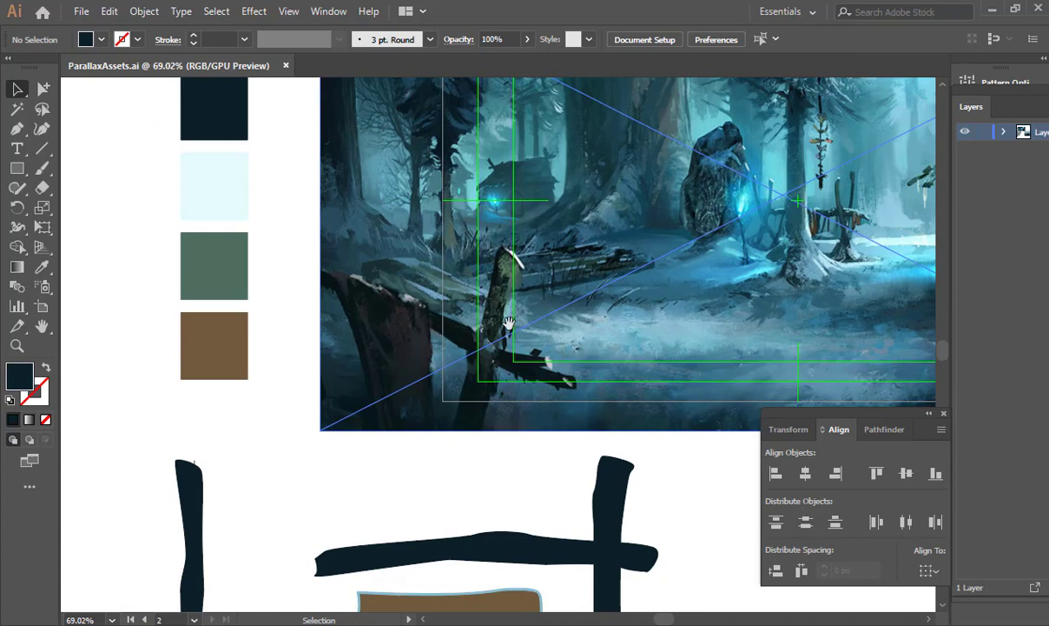
scroll(432, 314, "down", 2)
scroll(433, 314, "left", 1)
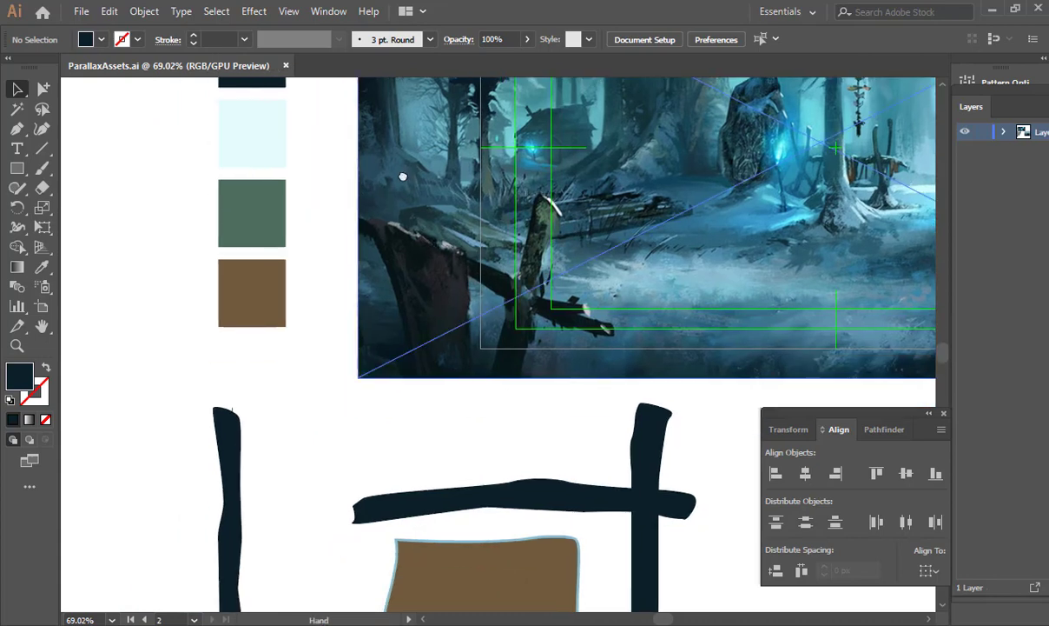
scroll(457, 188, "down", 8)
scroll(457, 188, "right", 3)
left_click_drag(664, 129, 478, 248)
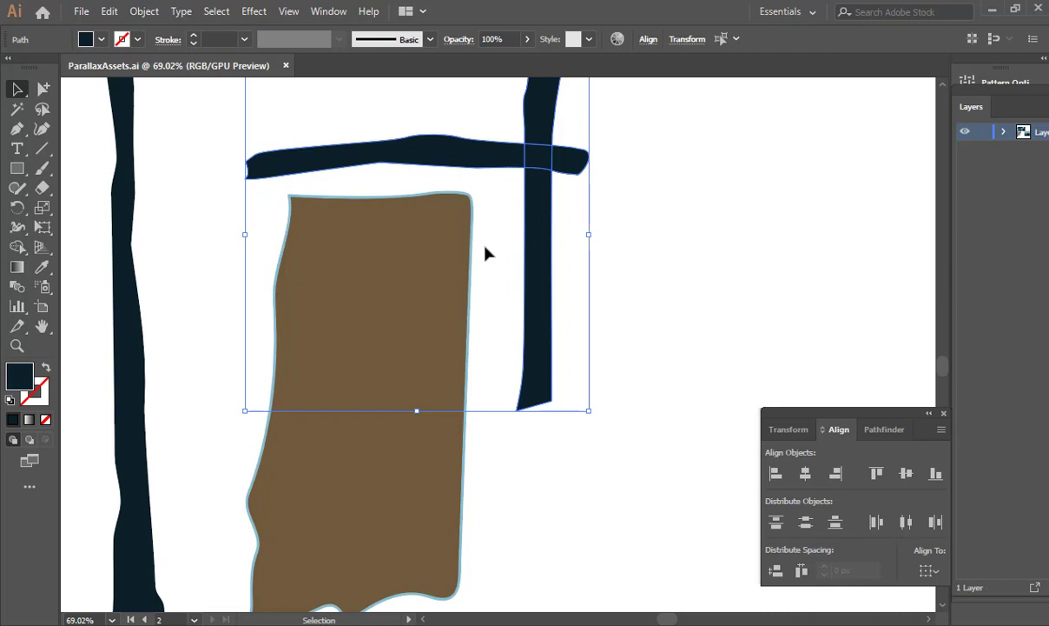
left_click(674, 383)
left_click_drag(587, 178, 531, 576)
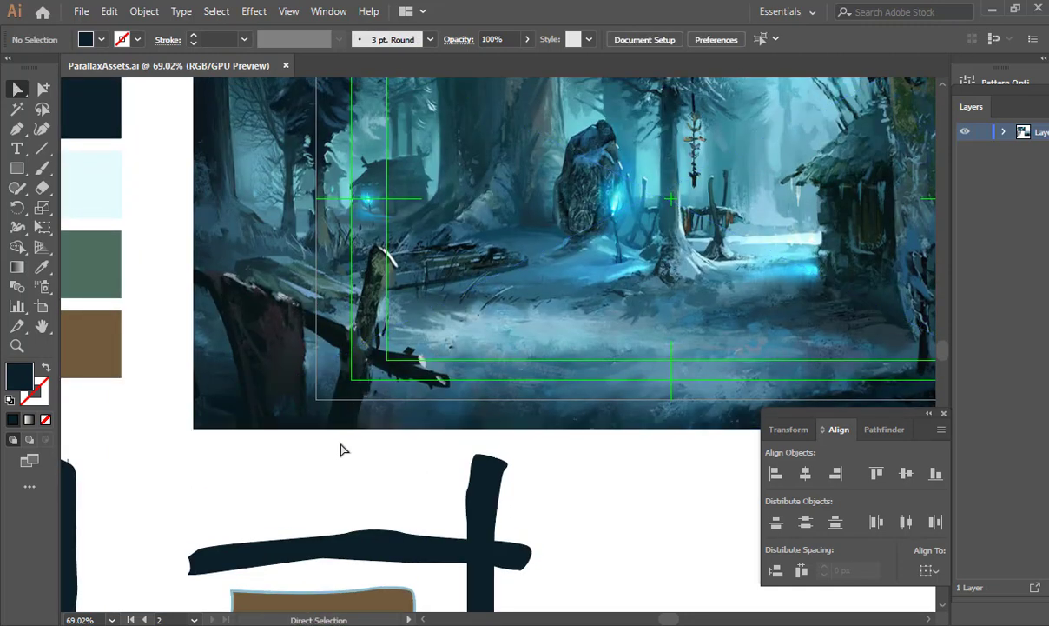
Try lengthening the dark vertical post by moving its lower anchor points downward, and undo the change.
left_click_drag(490, 518, 518, 148)
left_click_drag(594, 361, 471, 482)
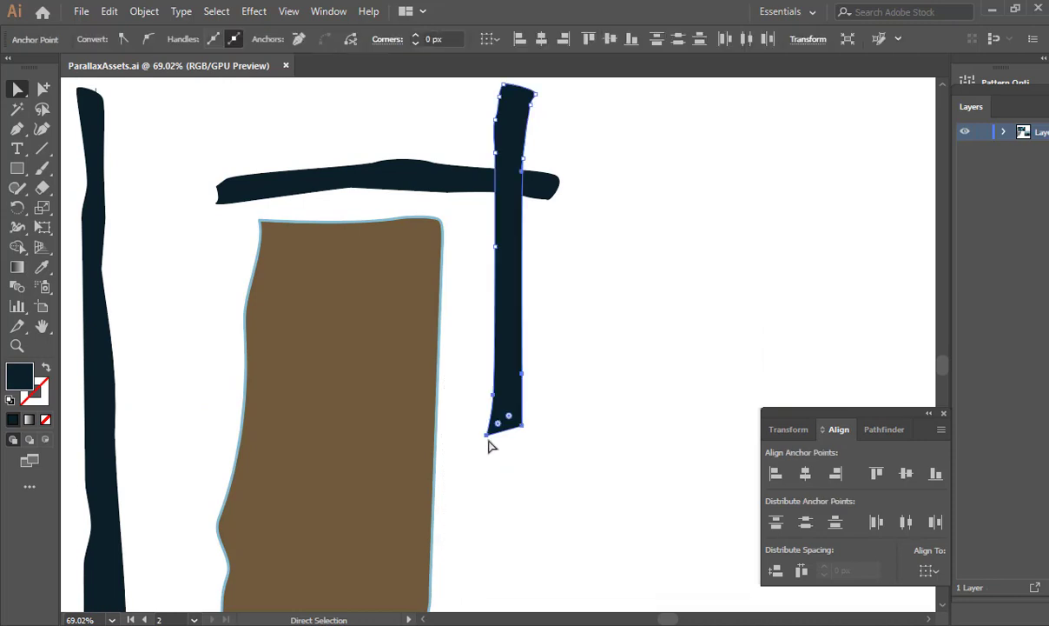
left_click_drag(487, 440, 481, 562)
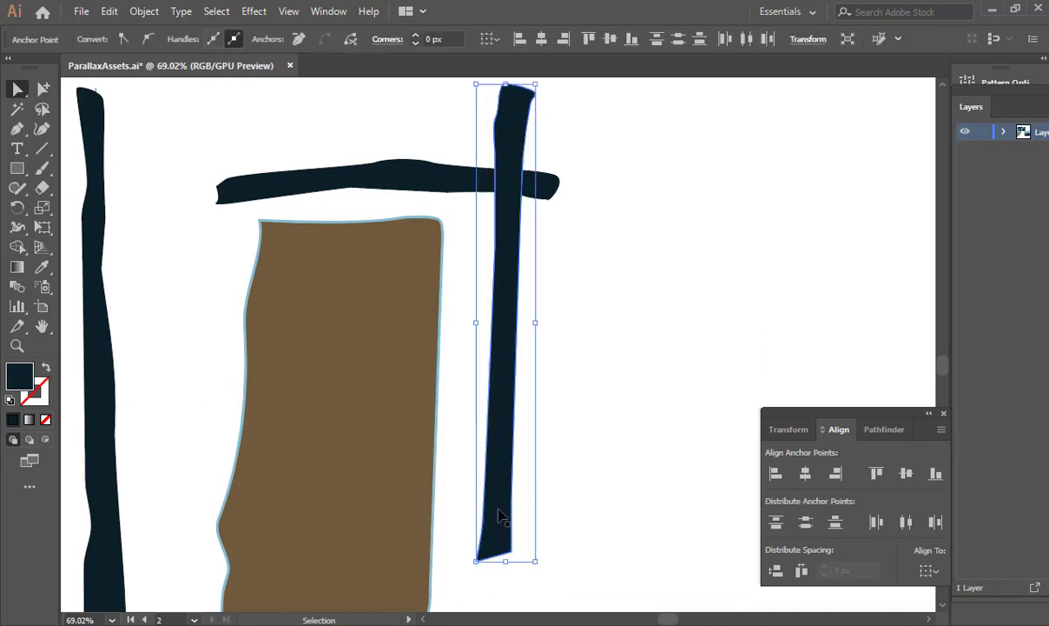
key("ctrl+z")
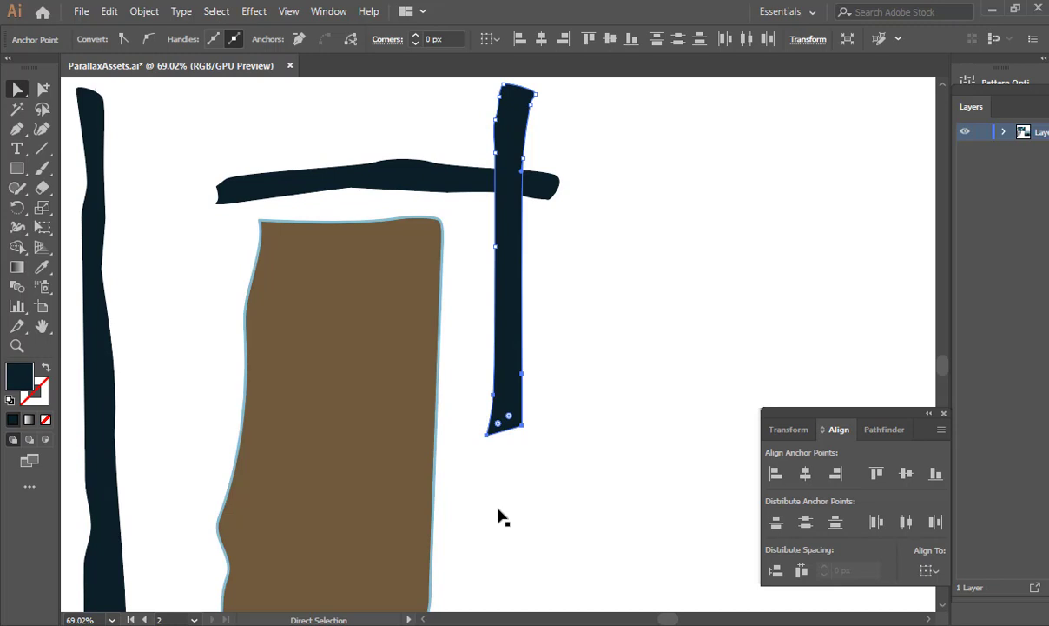
Inspect the anchor points of the dark vertical post below the forest painting's broken fence.
left_click_drag(574, 248, 578, 403)
left_click(563, 379)
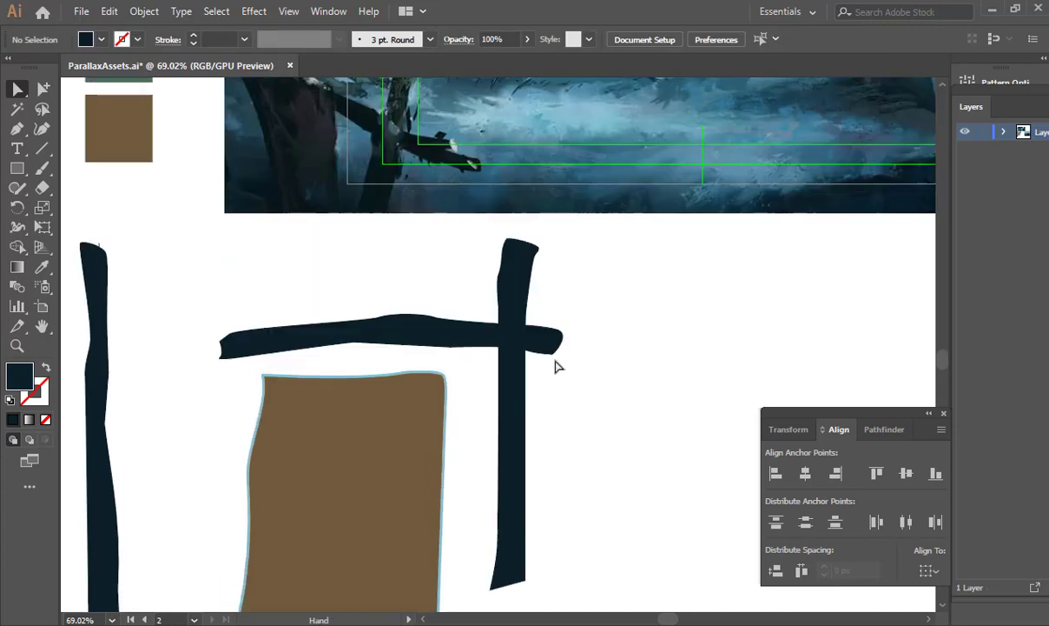
left_click(532, 270)
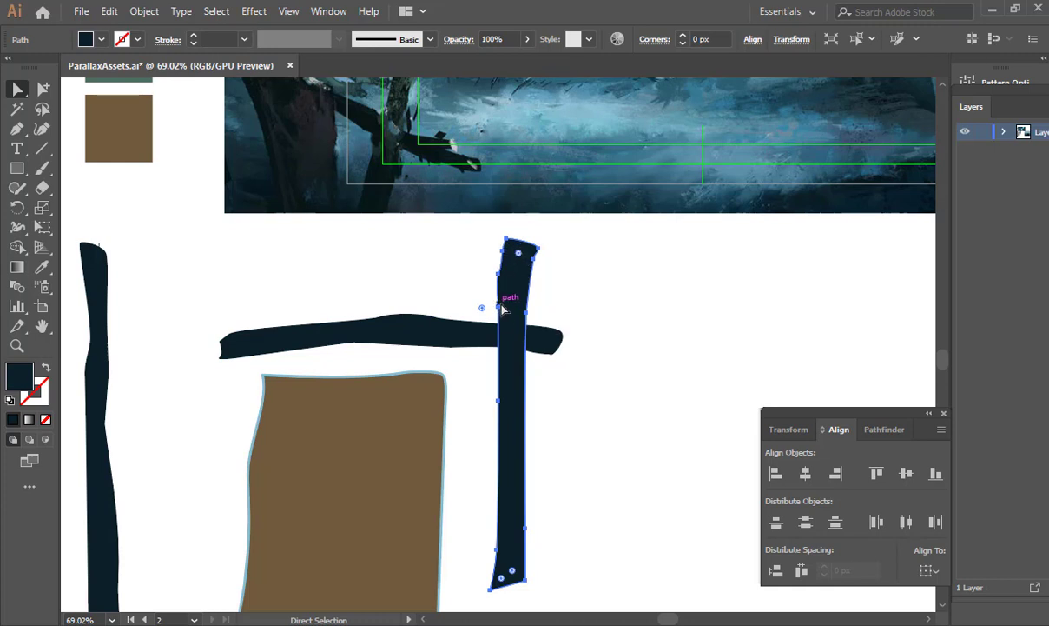
left_click(562, 288)
Examine the brown ragged cloth shape's outline and compare it with the hanging banner in the forest painting.
left_click(415, 391)
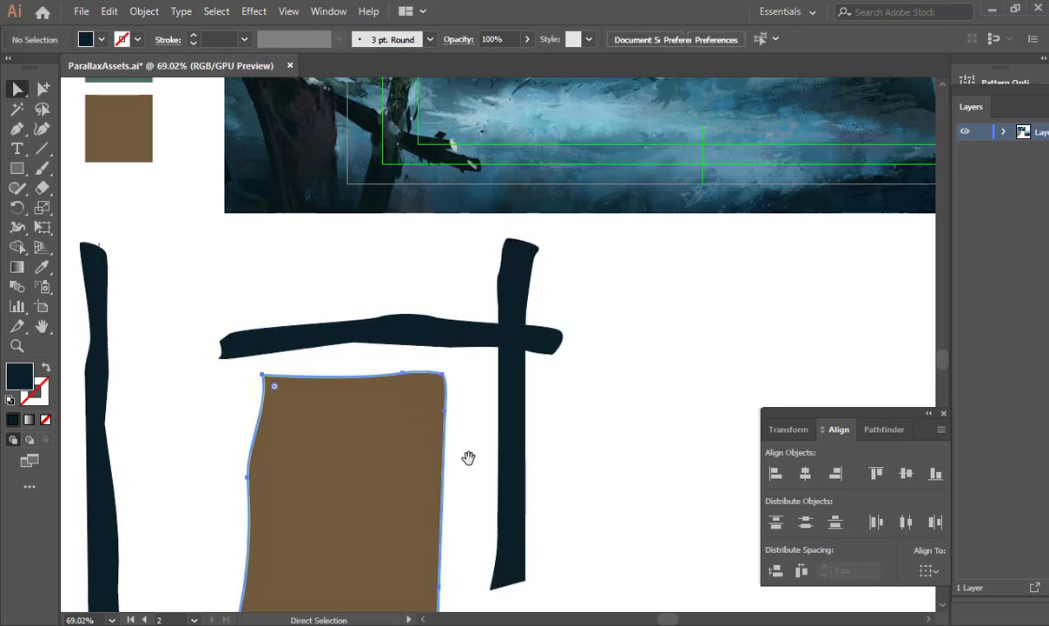
left_click_drag(468, 457, 518, 204)
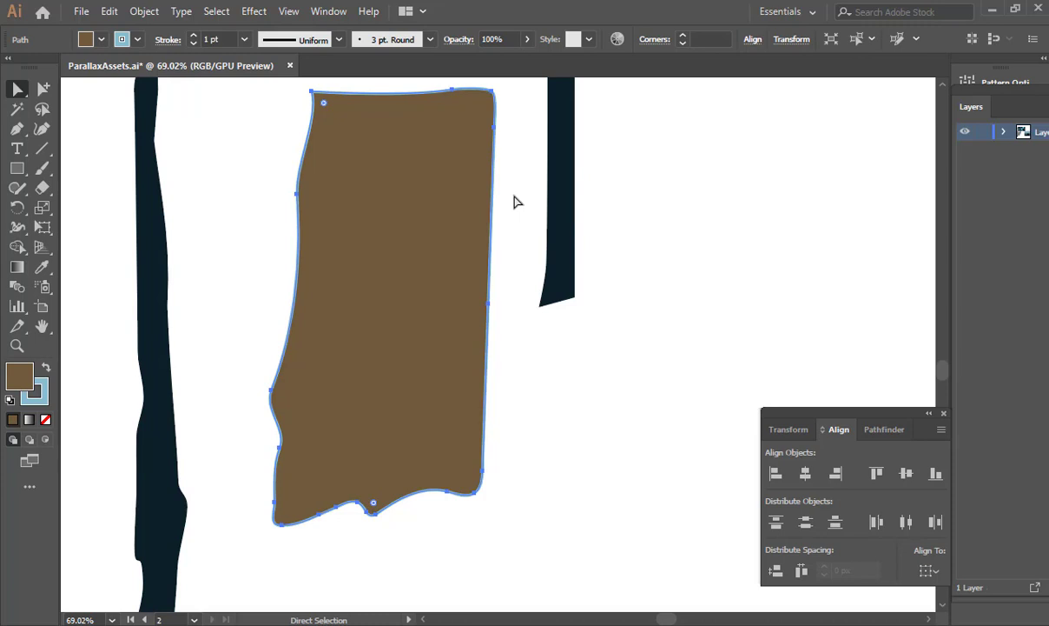
left_click_drag(478, 274, 520, 340)
left_click_drag(520, 340, 122, 610)
left_click_drag(476, 336, 600, 352)
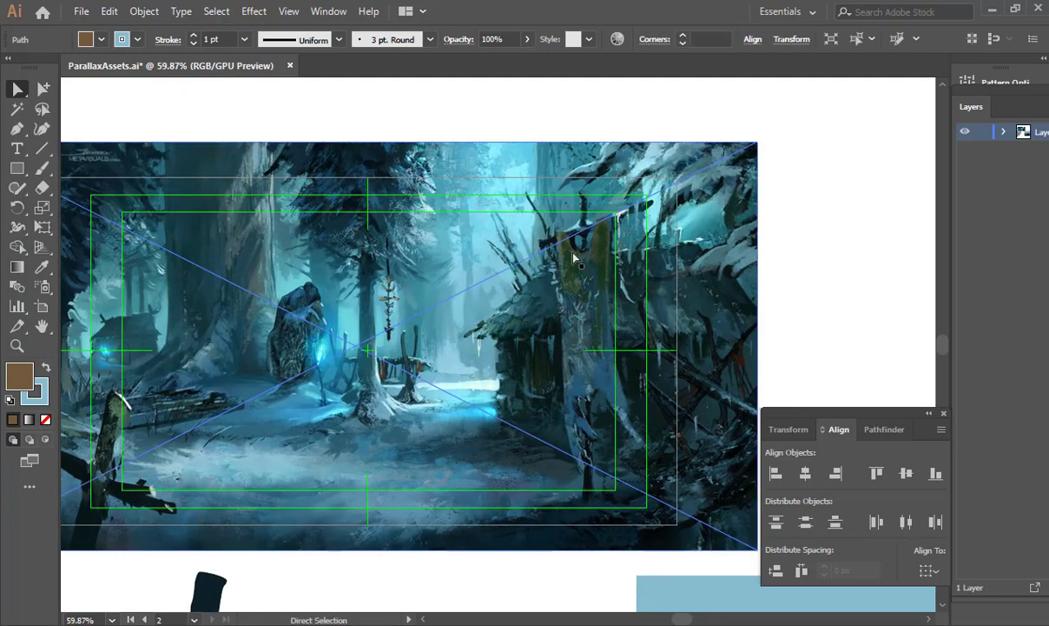
left_click_drag(113, 453, 571, 232)
left_click_drag(886, 81, 328, 372)
left_click_drag(536, 313, 665, 293)
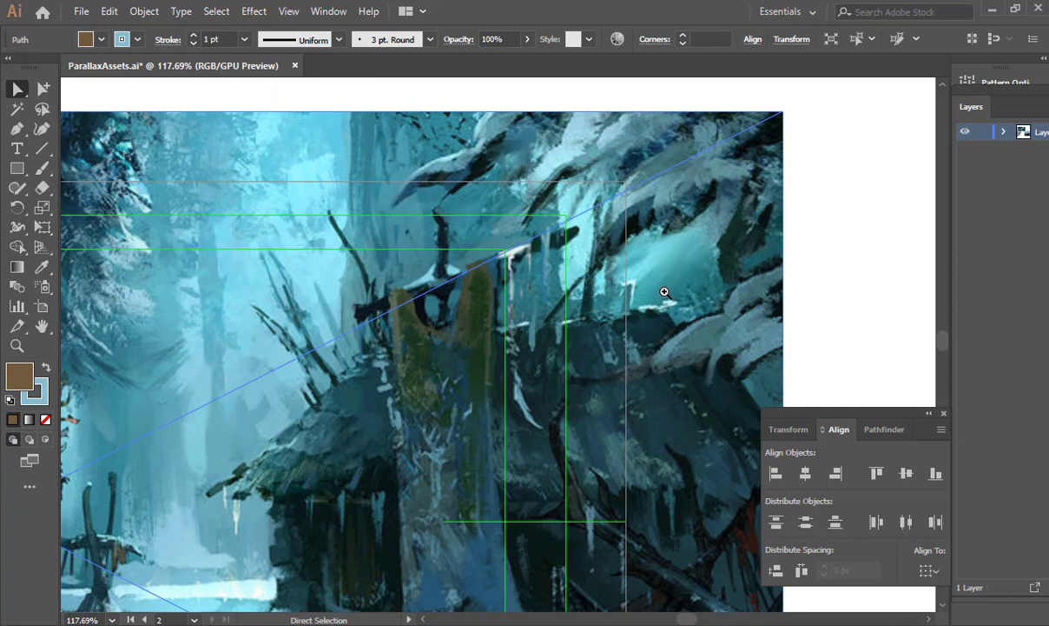
left_click_drag(500, 313, 204, 383)
left_click_drag(131, 434, 535, 153)
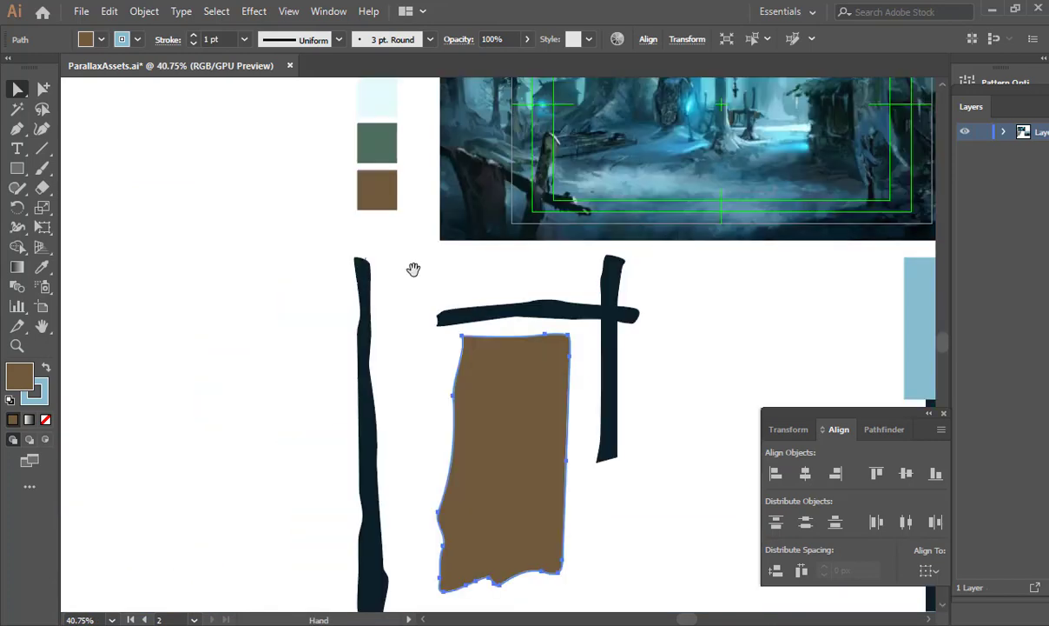
Draw a long, thin brown horizontal rectangle centred across the upper part of the tall dark post.
left_click_drag(342, 279, 363, 304)
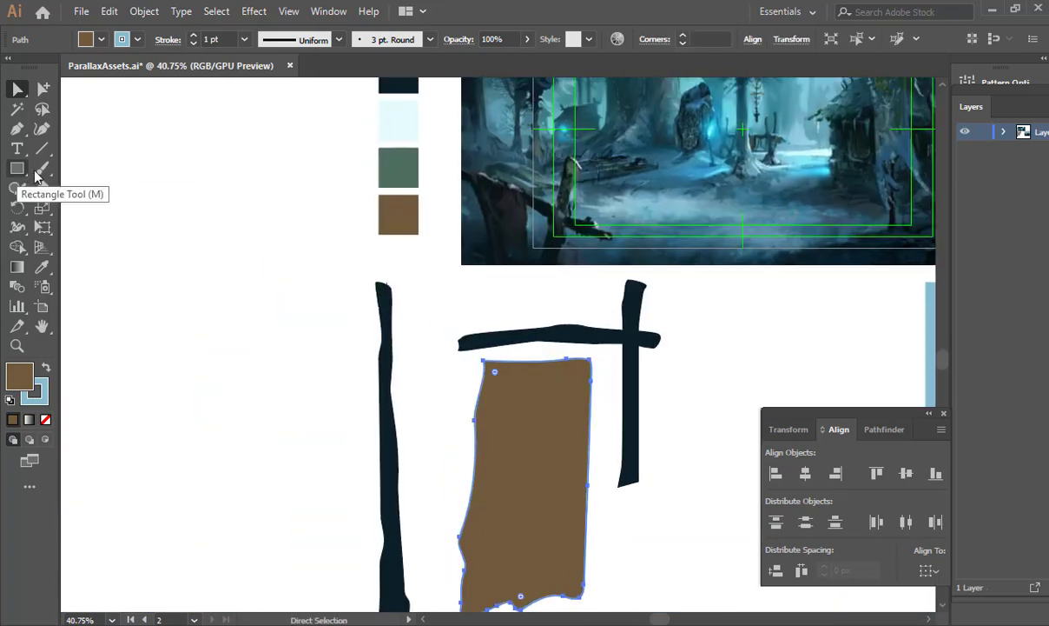
left_click(19, 169)
left_click_drag(22, 174, 65, 170)
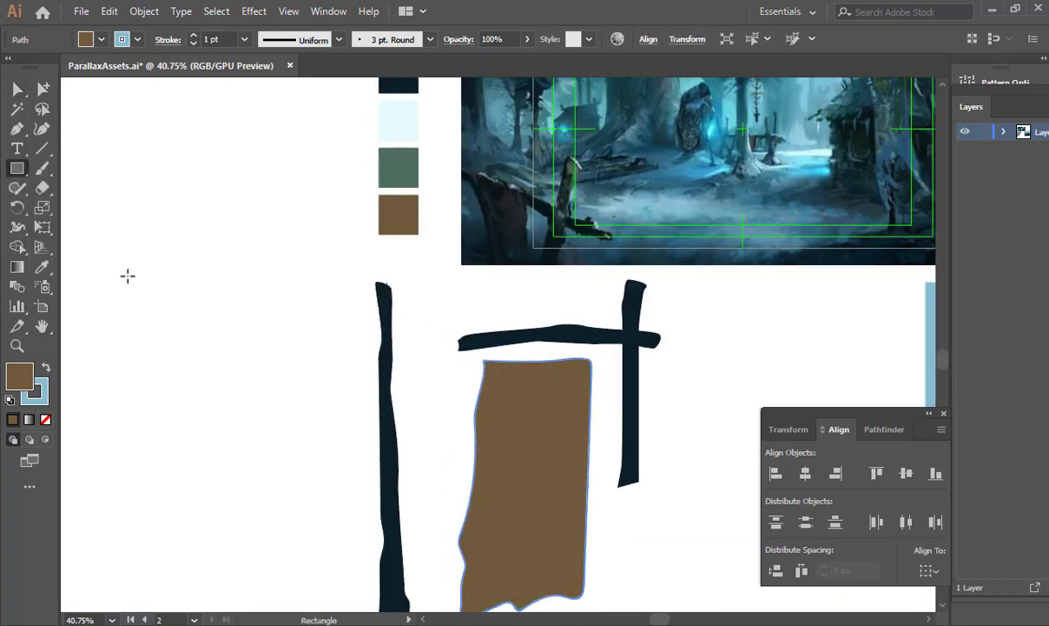
left_click_drag(389, 318, 246, 327)
key("v")
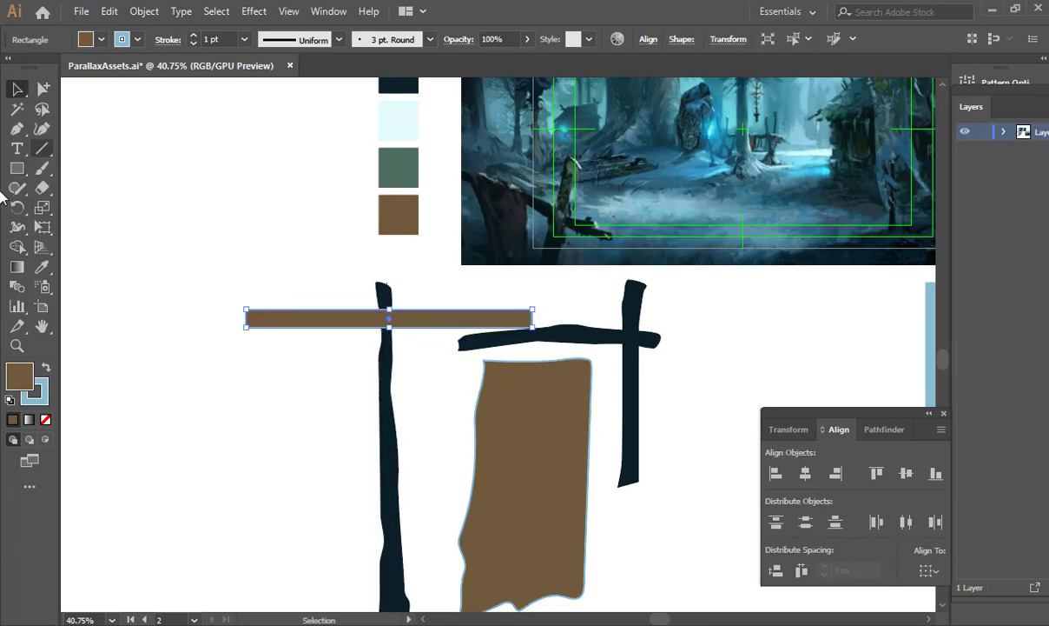
Add anchor points with the Pen tool at irregular intervals along the thin brown rectangle's top and bottom edges.
key("p")
left_click_drag(266, 309, 433, 312)
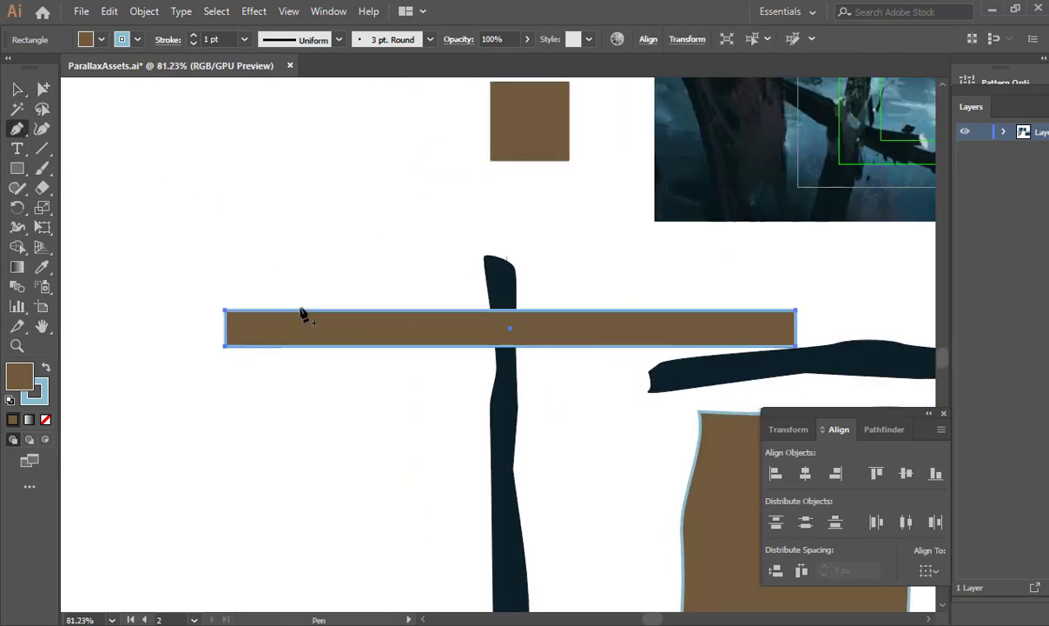
left_click(313, 346)
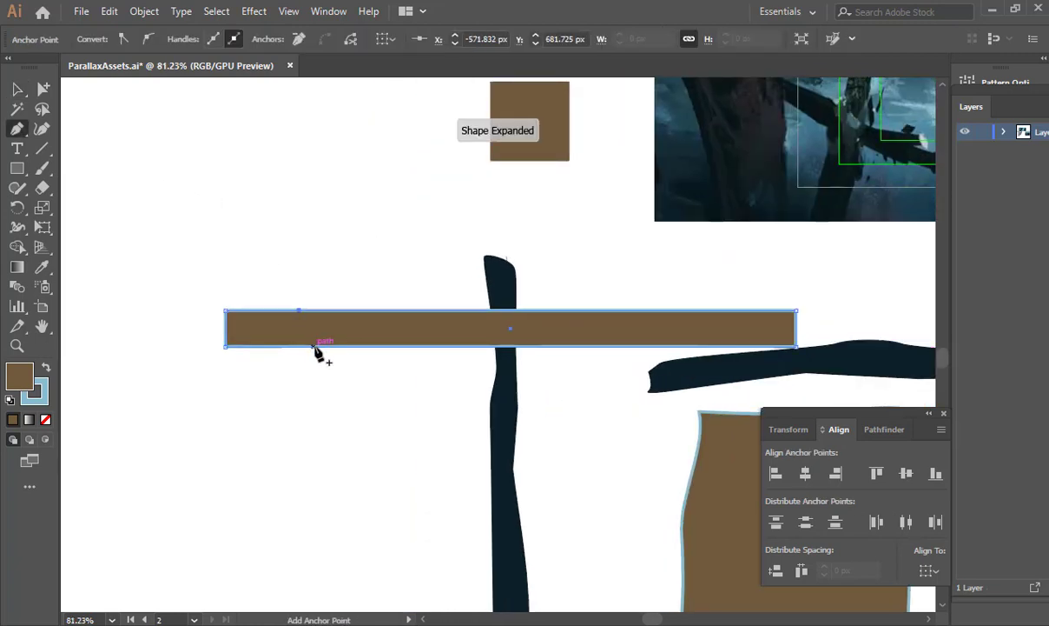
left_click(423, 310)
left_click(438, 346)
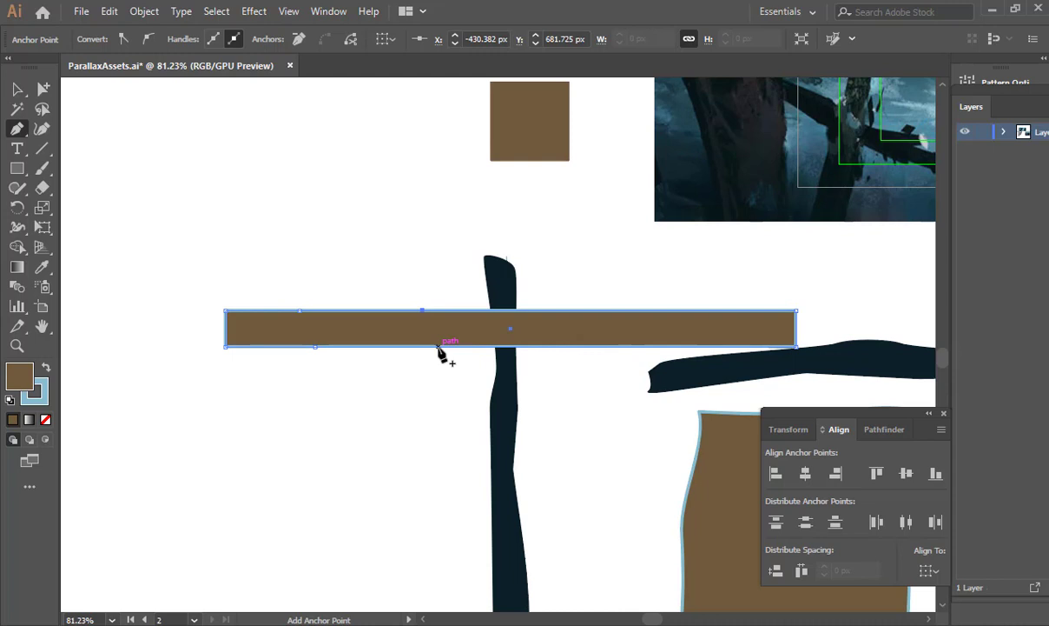
left_click(637, 311)
left_click(684, 346)
left_click(767, 311)
Delete the thin brown bar's upper-right and lower-left corner anchor points to slant both ends.
left_click(796, 314)
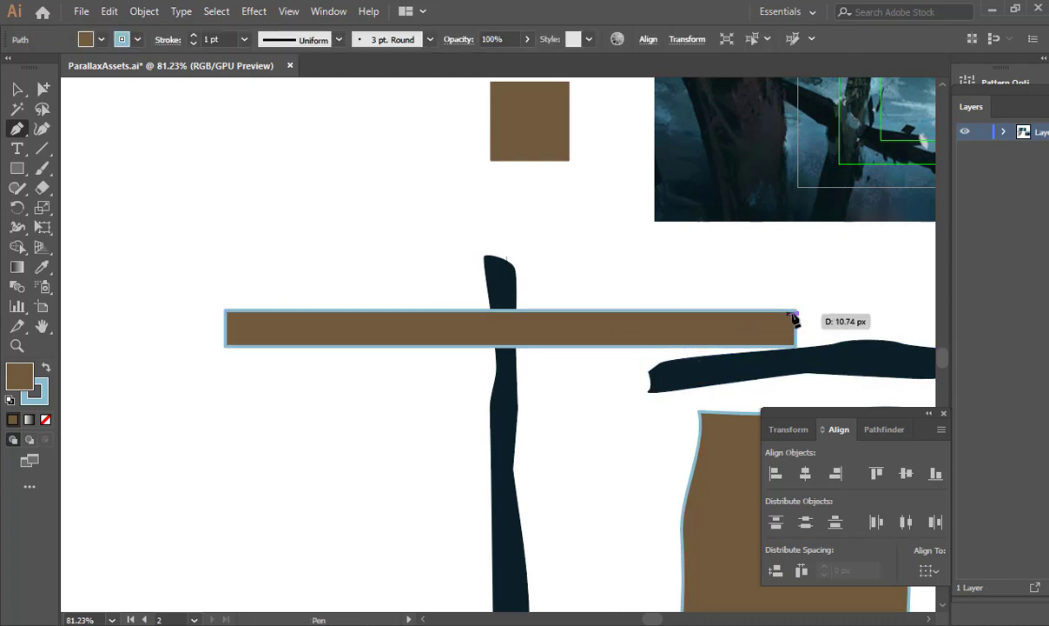
left_click(795, 312)
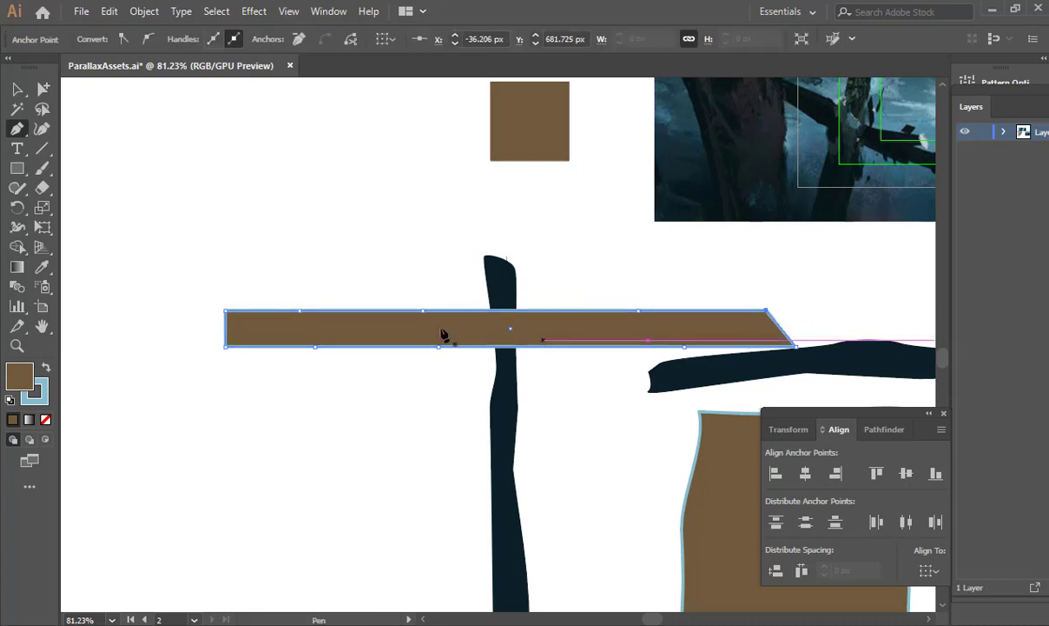
left_click(226, 346)
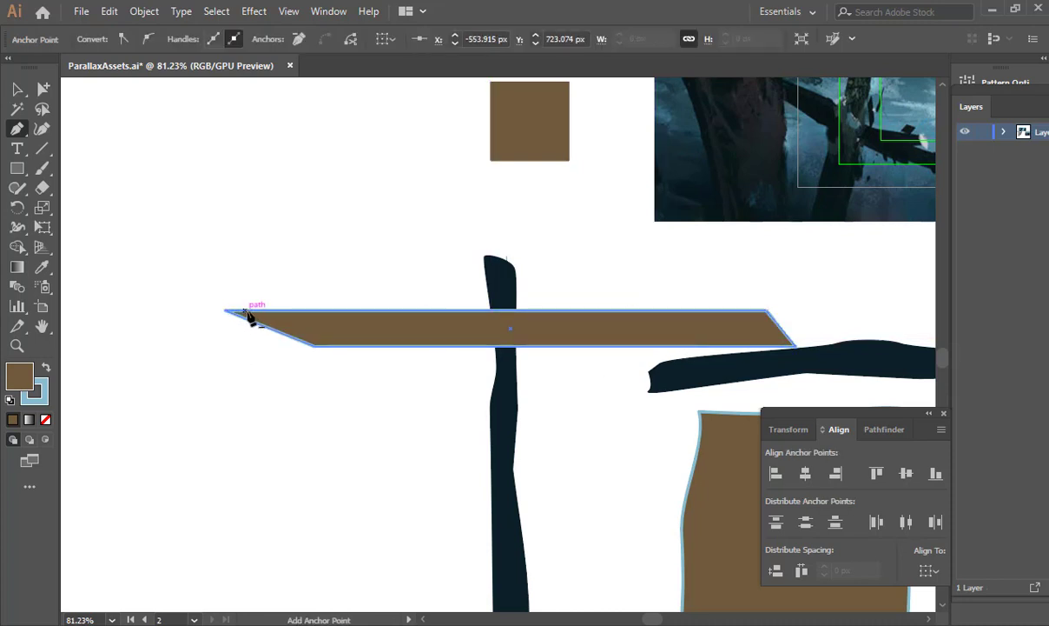
Add more anchor points between the existing ones along the slanted brown bar's top and bottom edges.
left_click(336, 310)
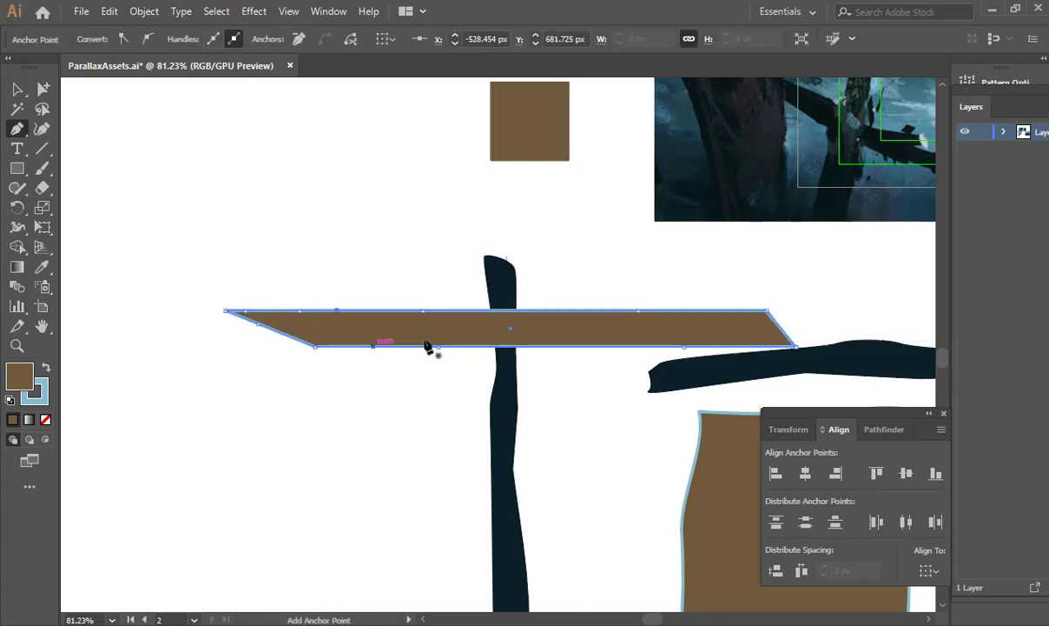
left_click(476, 310)
left_click(547, 346)
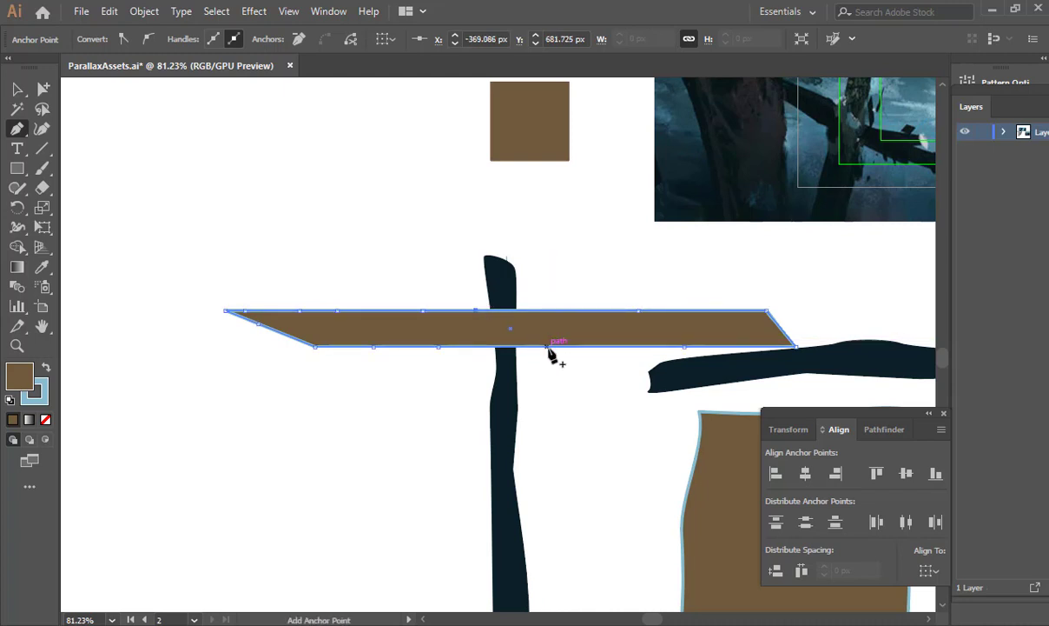
left_click(585, 310)
left_click(741, 347)
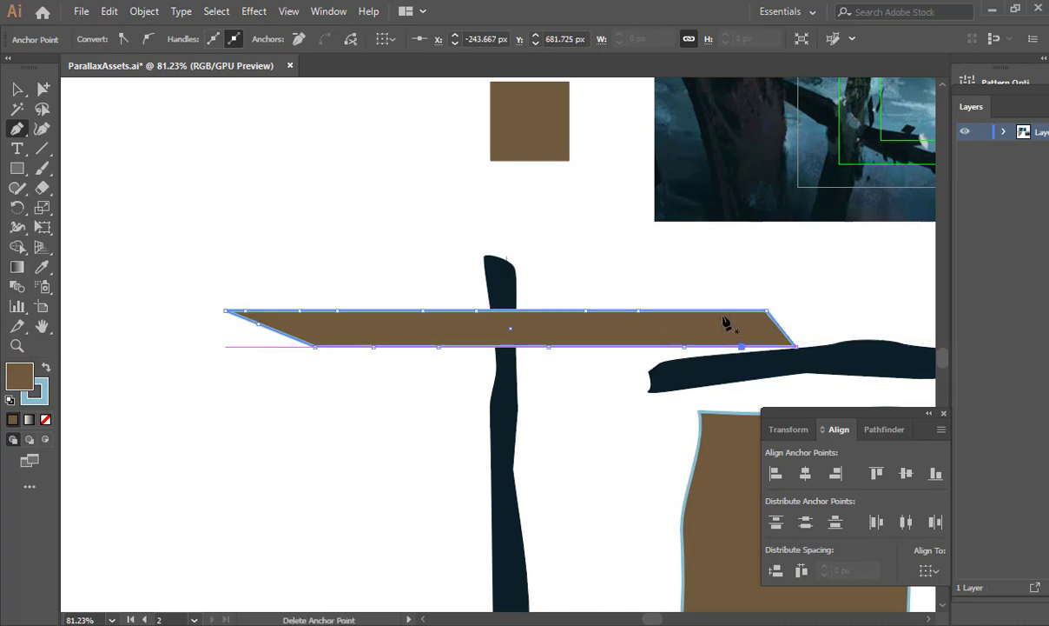
left_click(722, 310)
Move the brown bar's end anchor points to lower its upper-right edge and form a notched left end.
key("a")
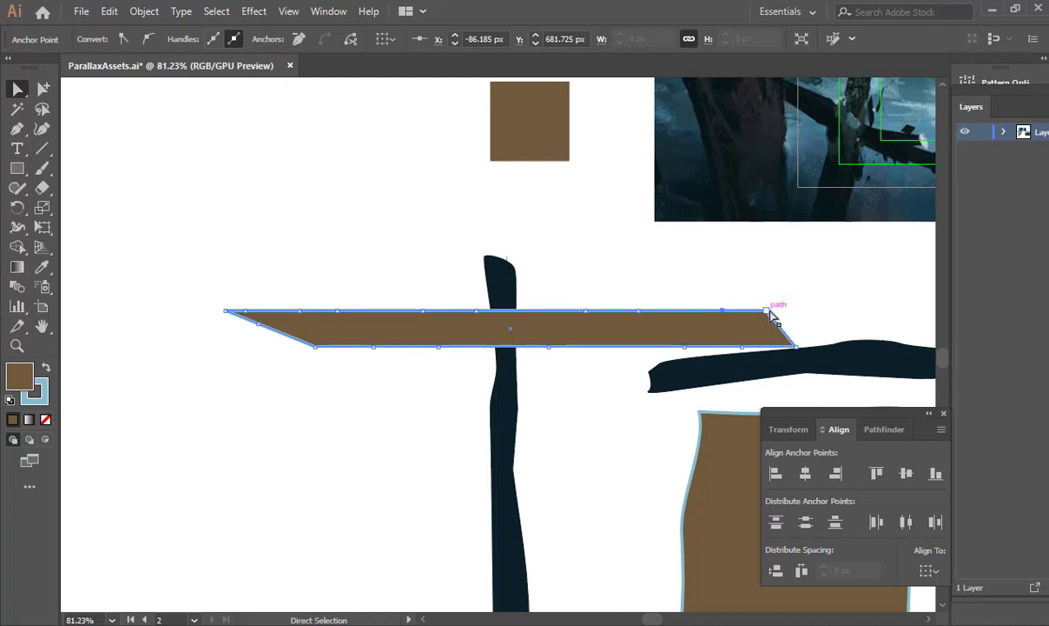
left_click_drag(767, 310, 718, 316)
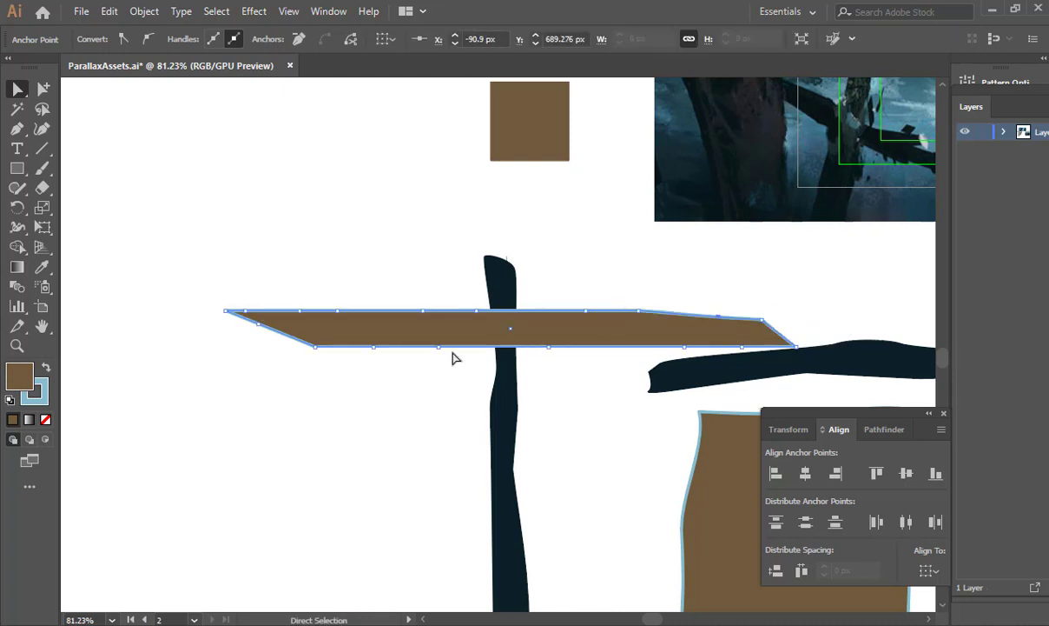
left_click_drag(318, 349, 254, 322)
left_click(486, 290)
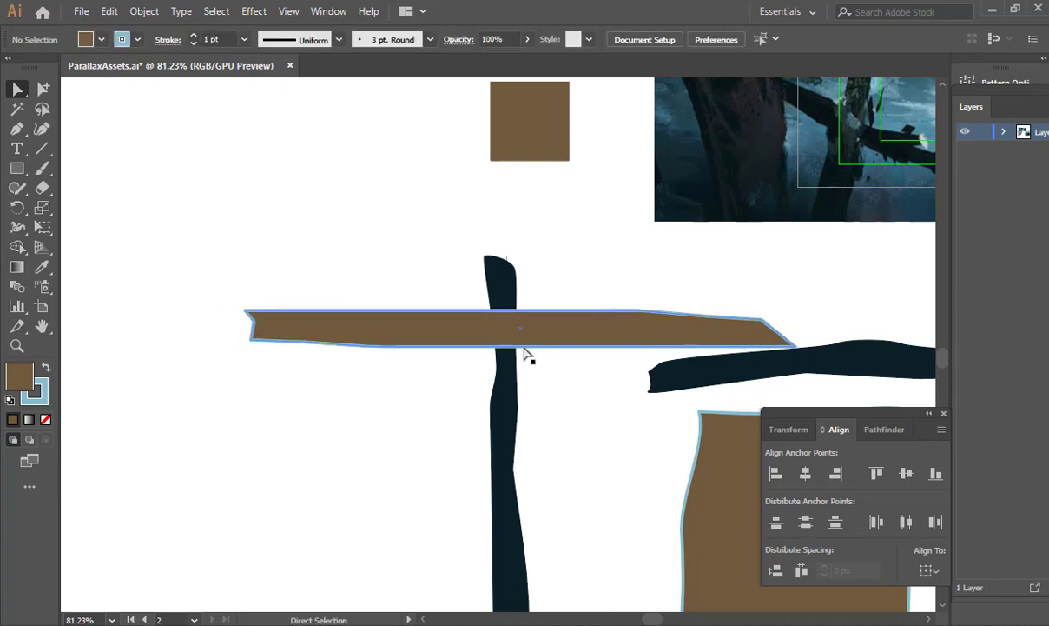
Move the brown bar's bottom-edge anchor points upward unevenly to give it a rough, broken-plank outline.
left_click(538, 348)
left_click_drag(549, 346, 539, 329)
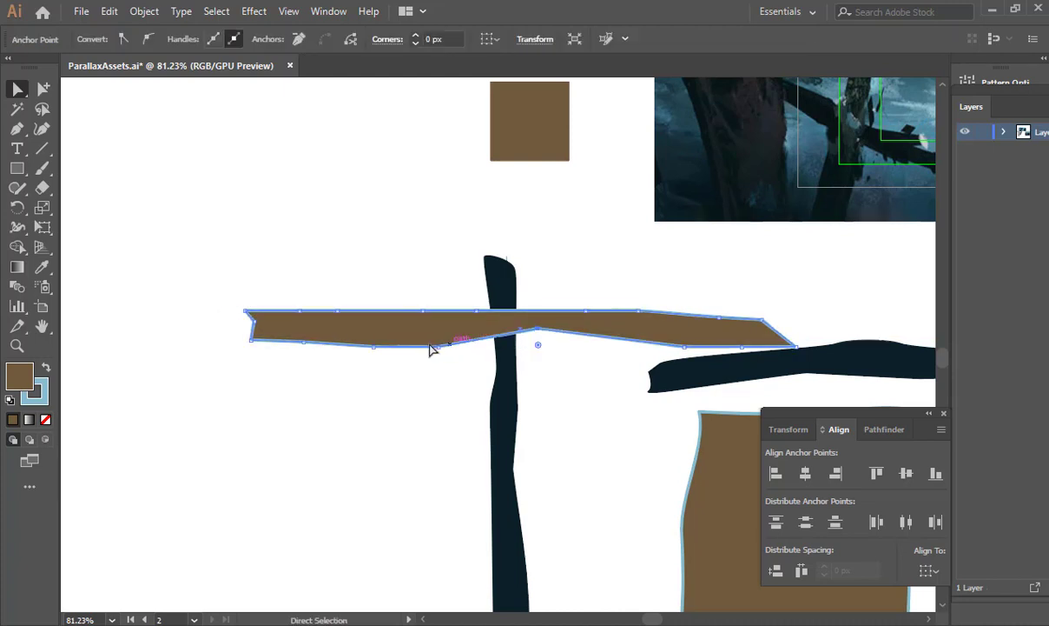
left_click_drag(439, 347, 362, 329)
left_click_drag(682, 348, 667, 334)
left_click(728, 302)
left_click_drag(749, 301, 531, 304)
left_click_drag(701, 300, 443, 345)
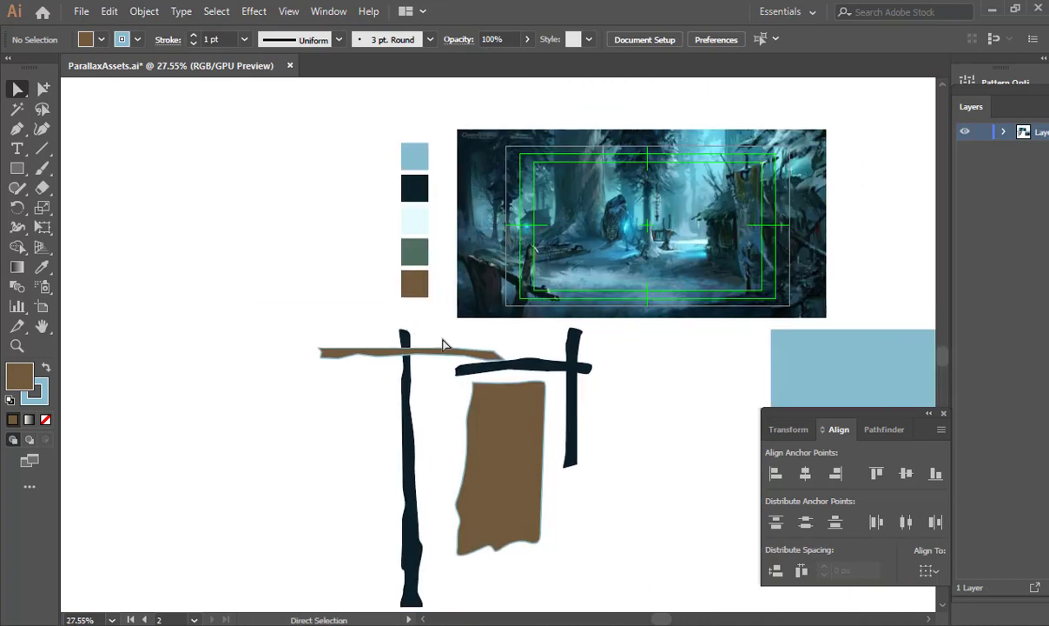
Draw a tall brown rectangle in the empty space beside the colour swatches as a tree trunk like the painting's.
left_click_drag(531, 115, 495, 185)
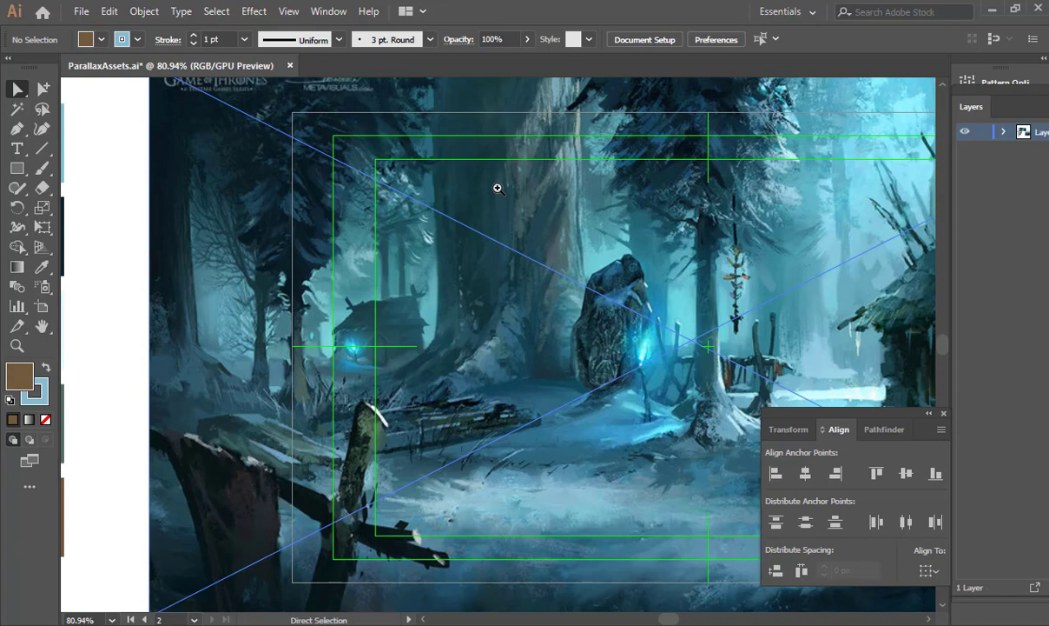
left_click_drag(595, 284, 648, 173)
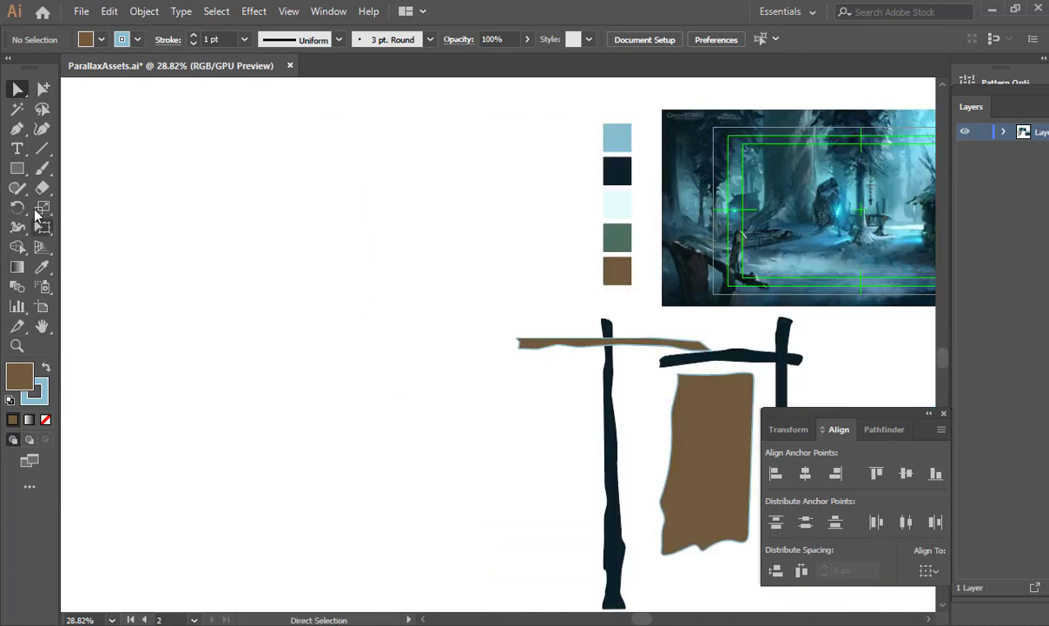
left_click(17, 169)
left_click_drag(193, 137, 343, 484)
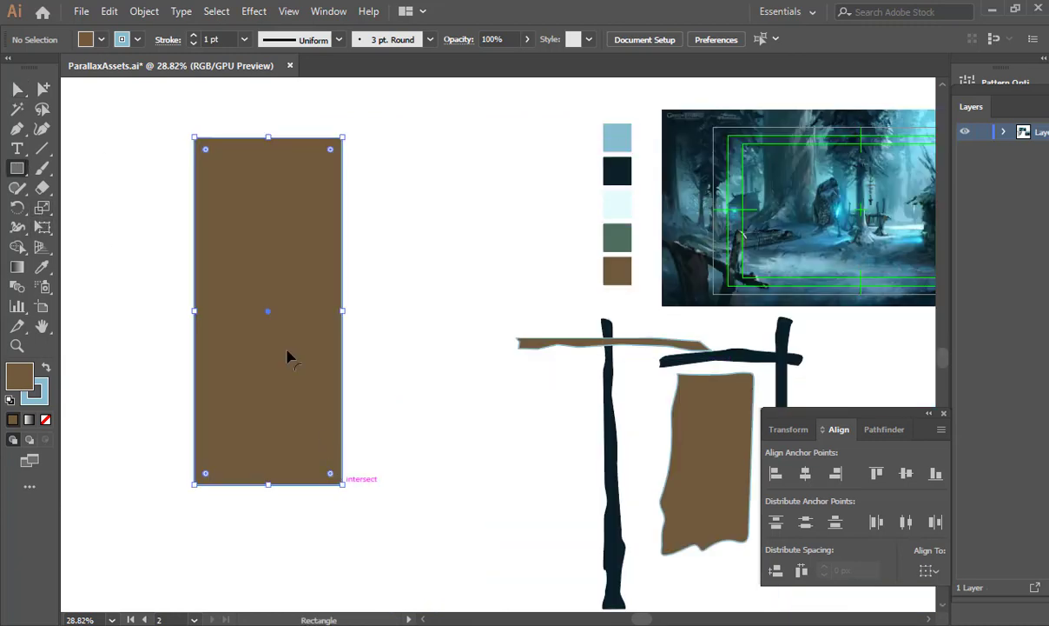
Add an anchor point low on each side of the tall rectangle and pull both bottom corners outward to flare its base.
left_click(17, 129)
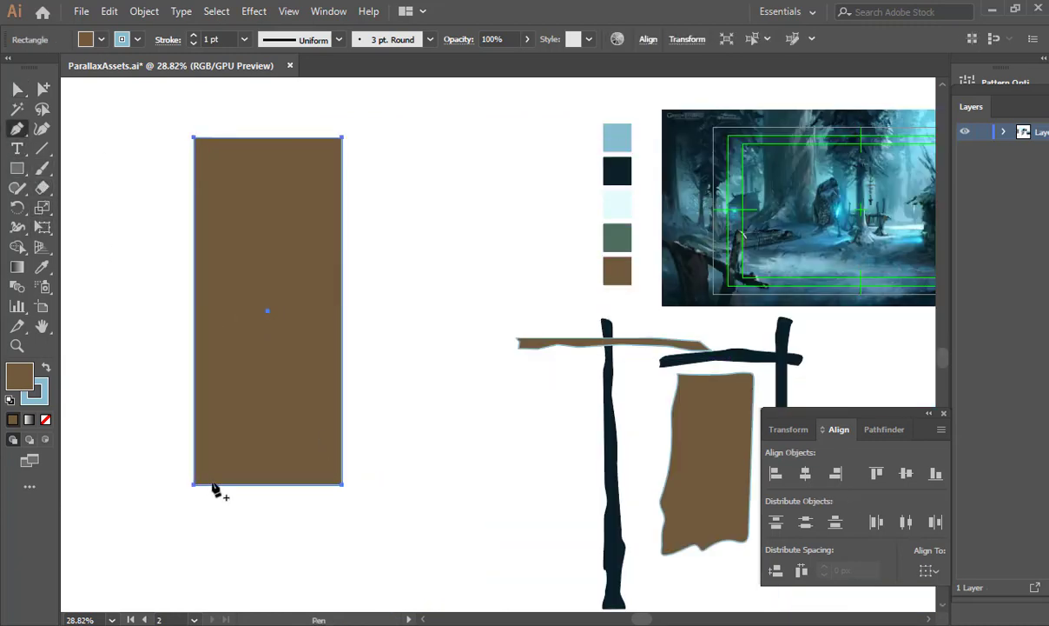
left_click(194, 400)
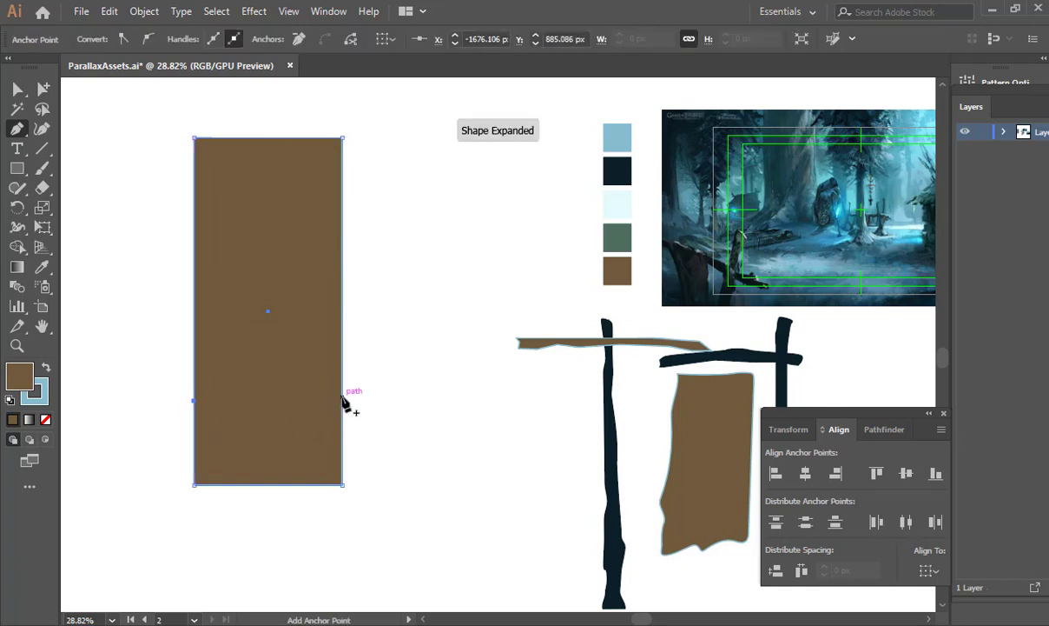
left_click(342, 395)
key("a")
left_click_drag(343, 484, 393, 484)
left_click_drag(194, 484, 136, 484)
Add an anchor point midway along each flared side of the tree trunk's base and bend both sides into inward curves.
key("p")
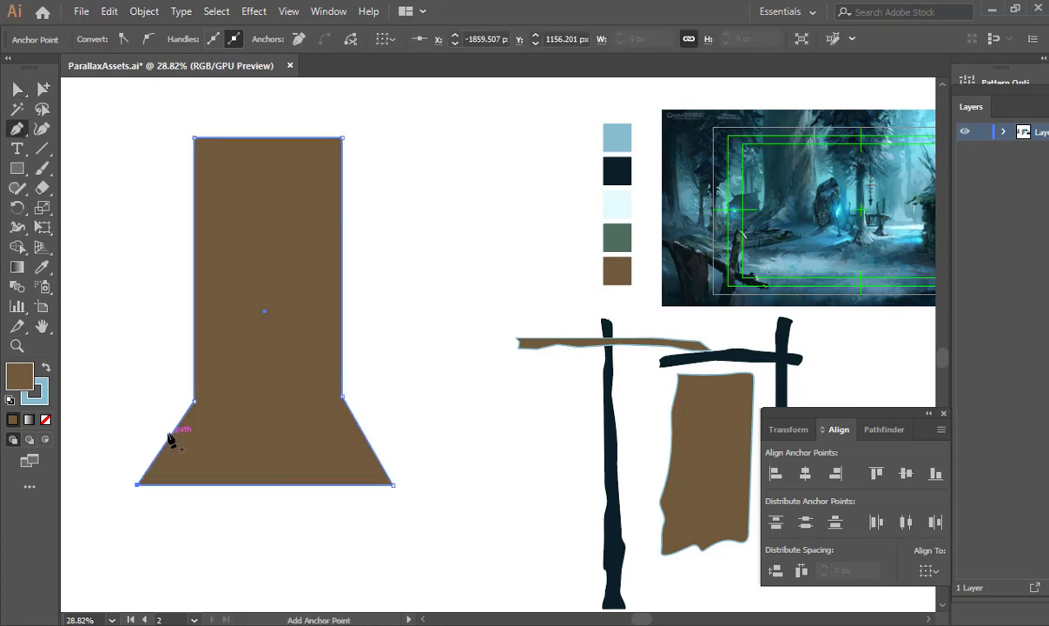
left_click(166, 440)
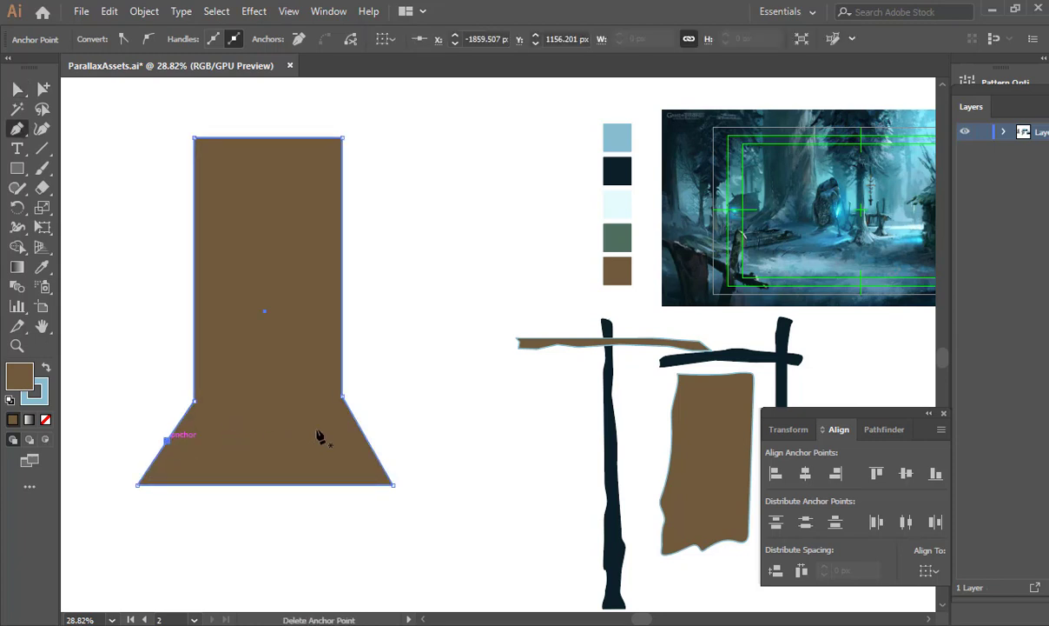
left_click(371, 447)
key("v")
left_click_drag(356, 456, 366, 464)
key("p")
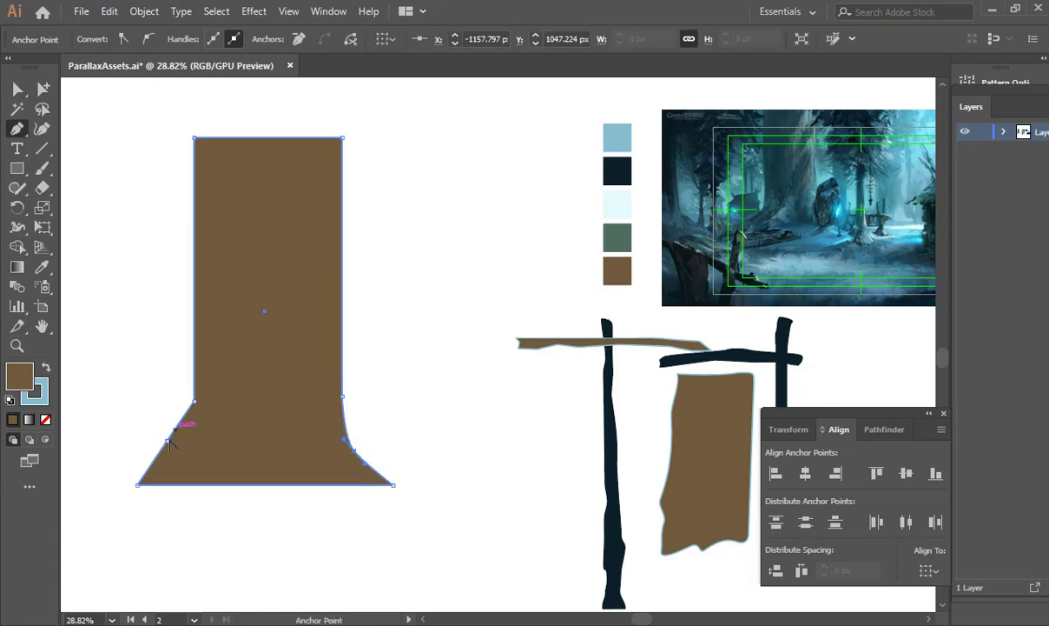
left_click_drag(167, 441, 198, 419)
key("a")
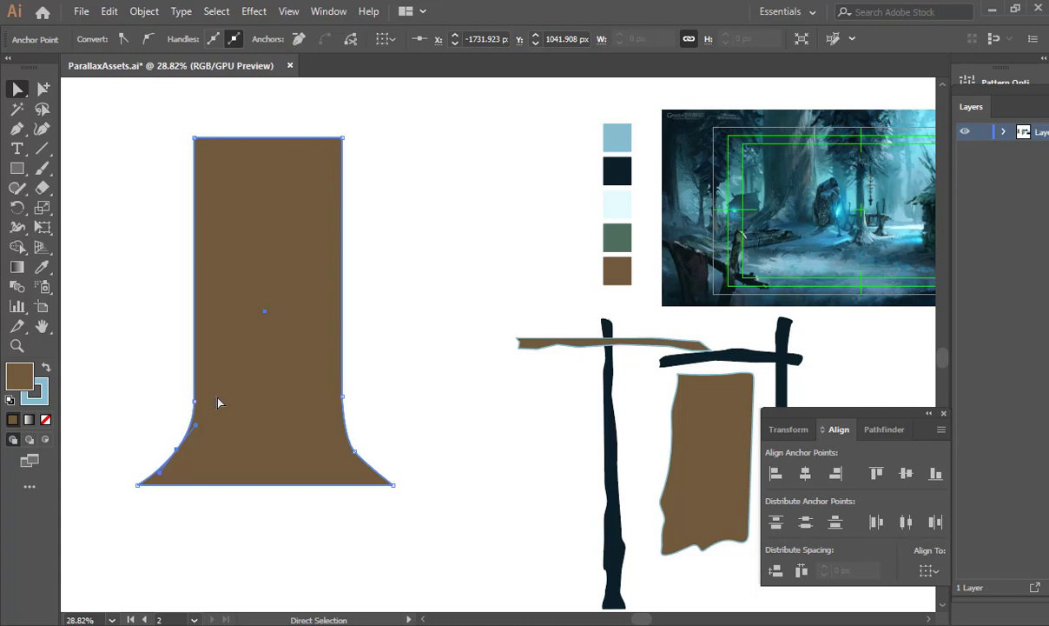
Raise the trunk's two top corners unevenly and shift the right one inward to make a slanted top and tapered side.
left_click_drag(195, 138, 195, 109)
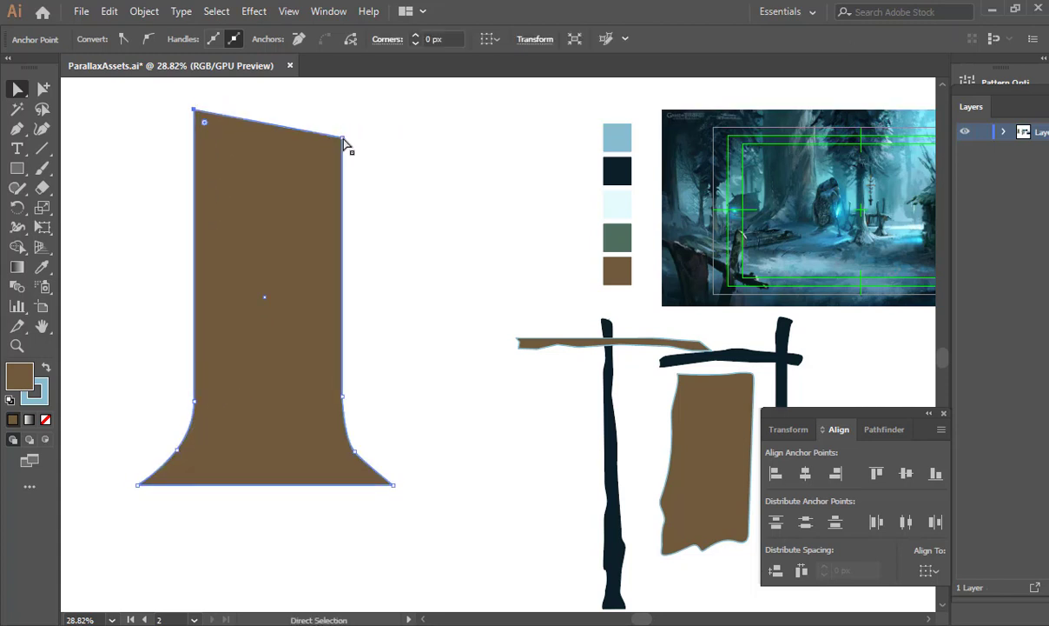
left_click_drag(344, 140, 318, 98)
left_click(372, 400)
Draw a closed brown root shape with the Pen tool, curving from inside the lower trunk out beyond its left base corner.
left_click_drag(372, 401, 468, 359)
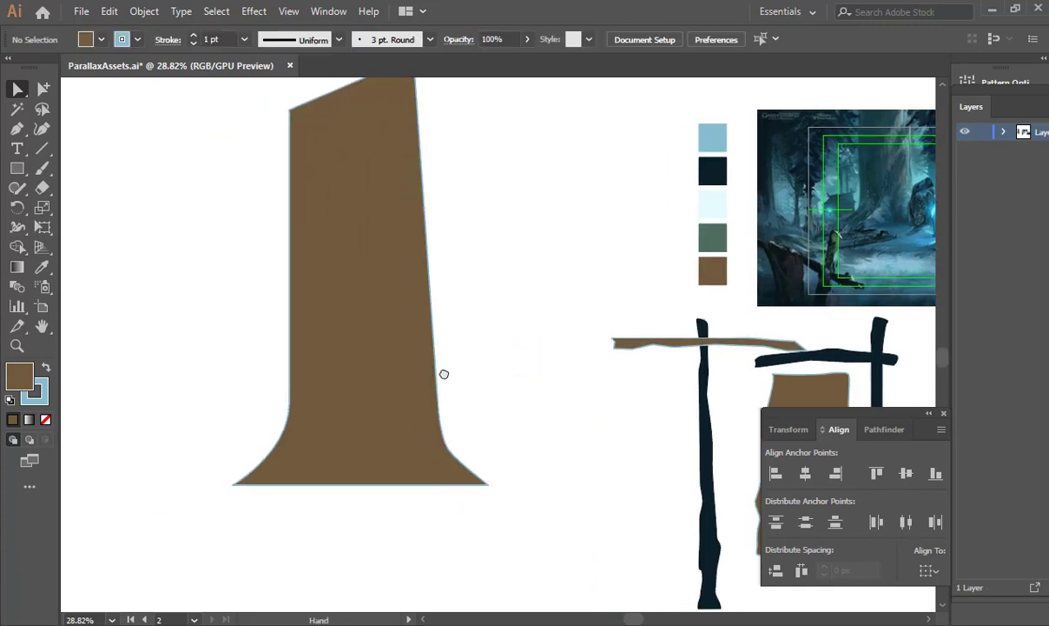
left_click(17, 128)
left_click_drag(341, 418, 338, 491)
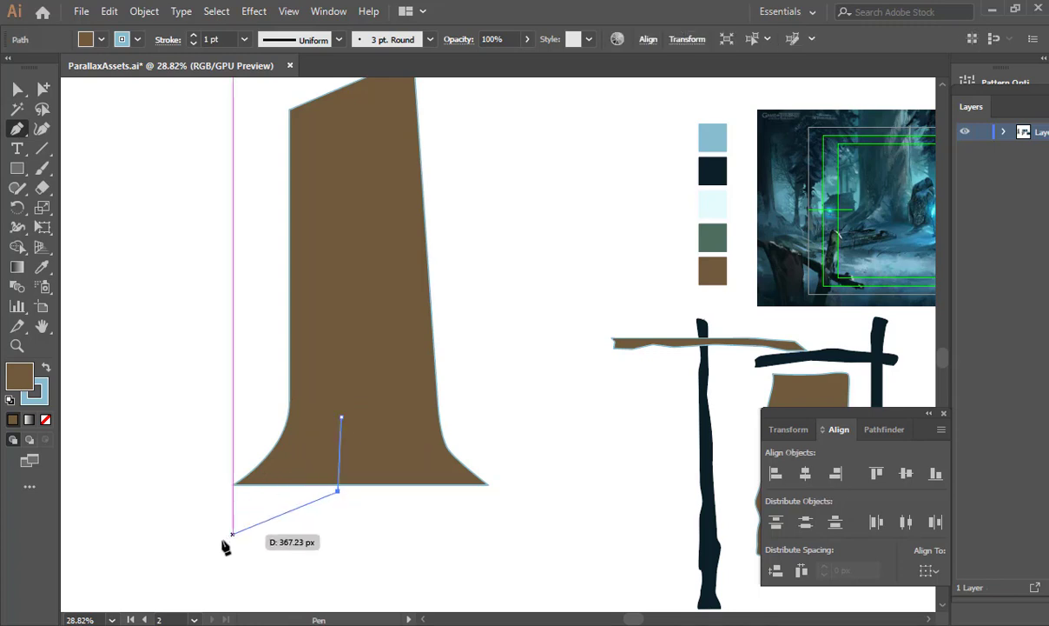
left_click_drag(189, 521, 246, 517)
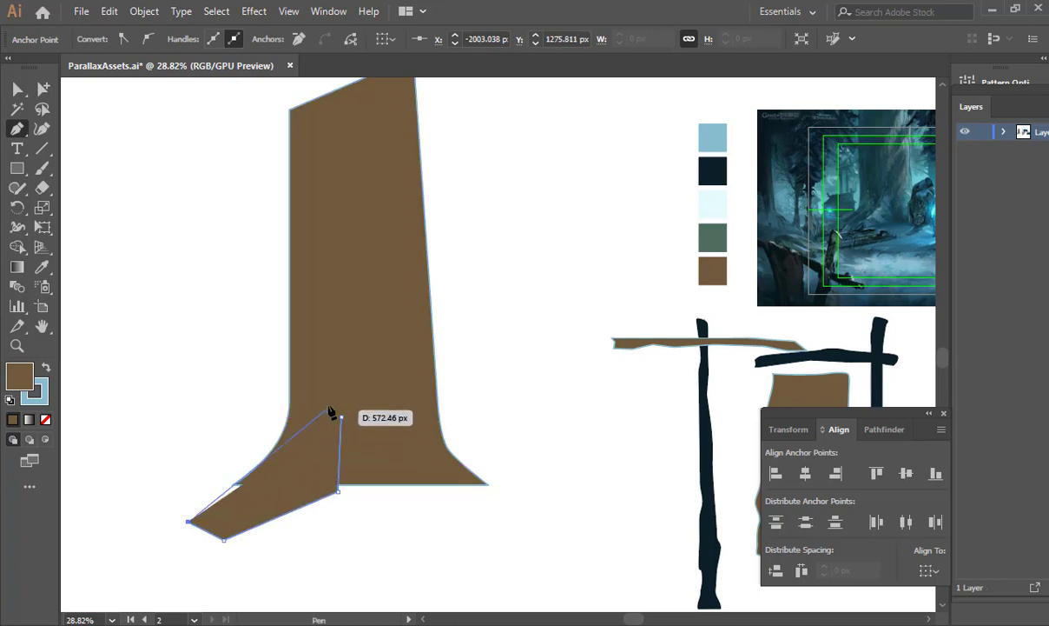
left_click_drag(328, 391, 330, 329)
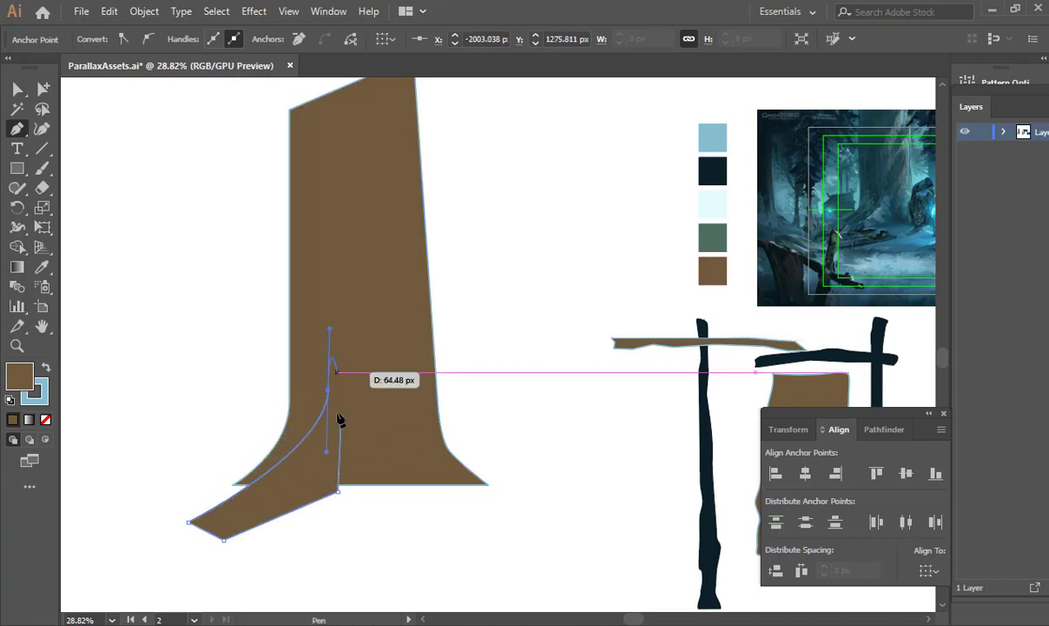
left_click(340, 417)
Pull the root's lower end anchor point down and outward to stretch it into a long pointed tip.
key("v")
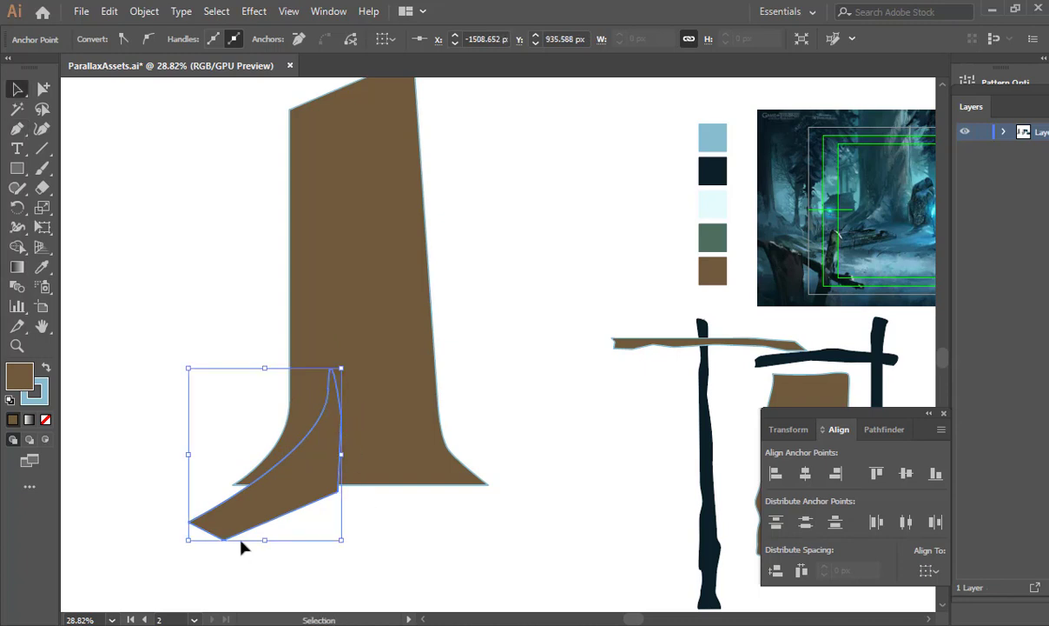
key("a")
left_click_drag(225, 545, 142, 566)
left_click(481, 494)
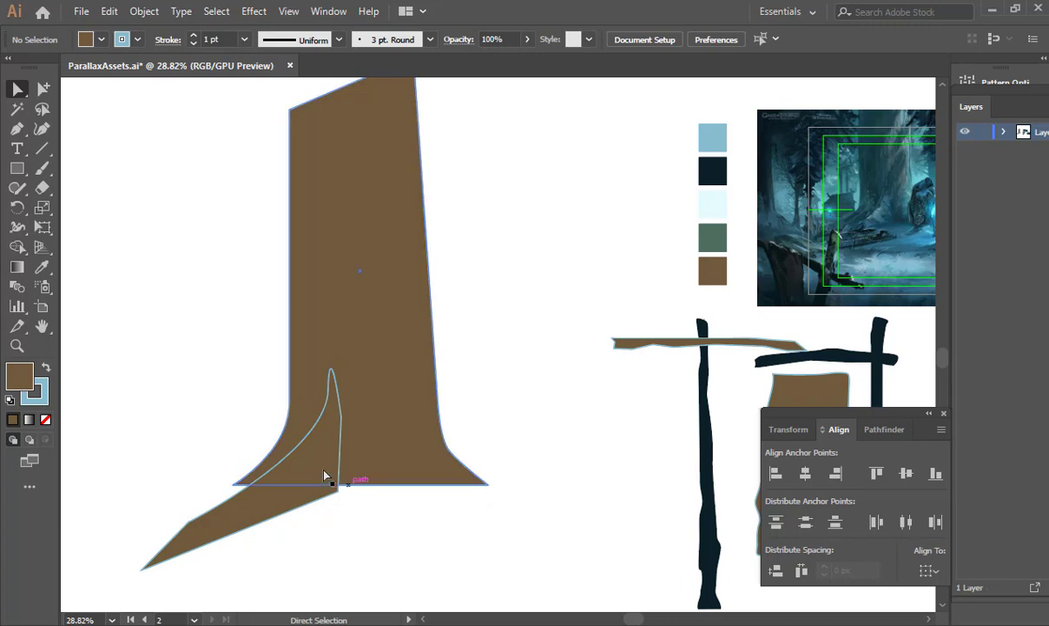
Remove the light blue stroke from the trunk and the root.
mouse_move(178, 502)
left_mouse_down()
mouse_move(344, 423)
mouse_move(369, 379)
left_mouse_up()
left_click(43, 394)
left_click(46, 420)
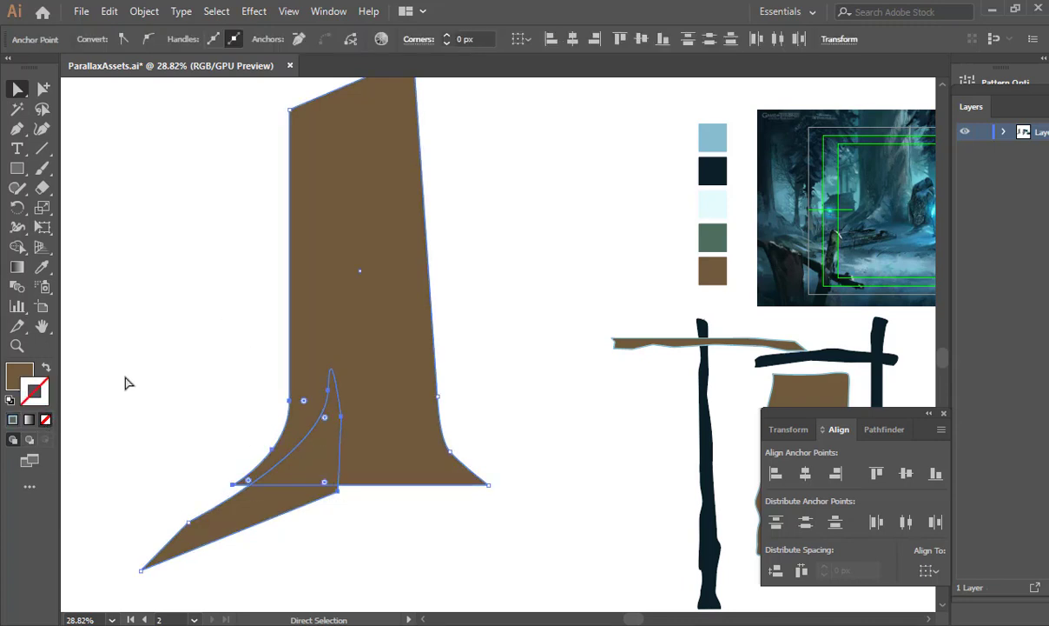
left_click(522, 435)
Move the root's inner bottom corner up onto the trunk's bottom edge.
scroll(522, 435, "down", 1)
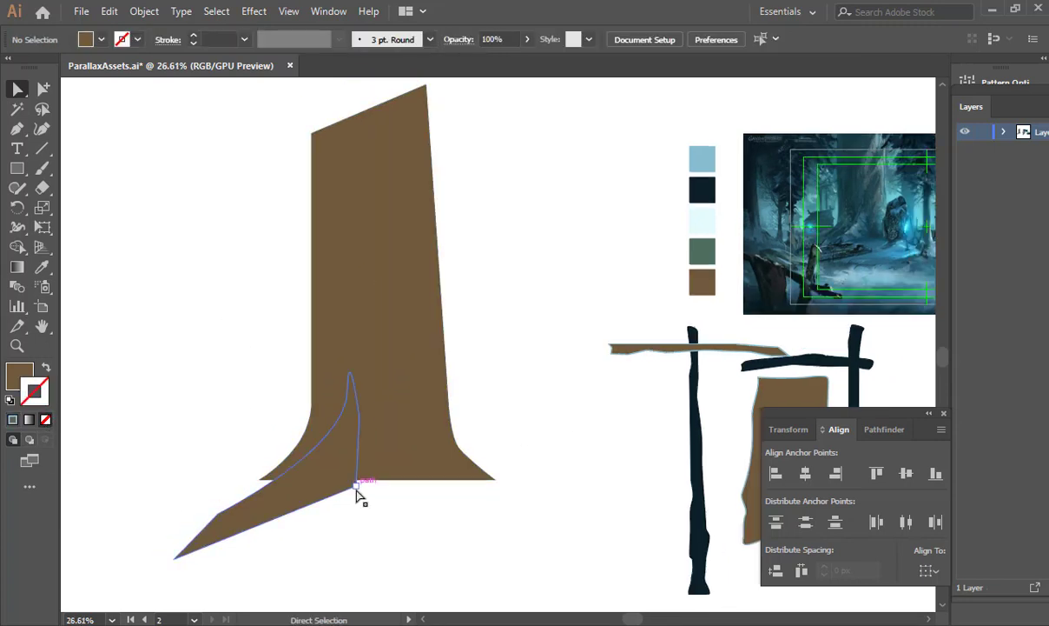
left_click_drag(357, 483, 362, 478)
left_click(401, 510)
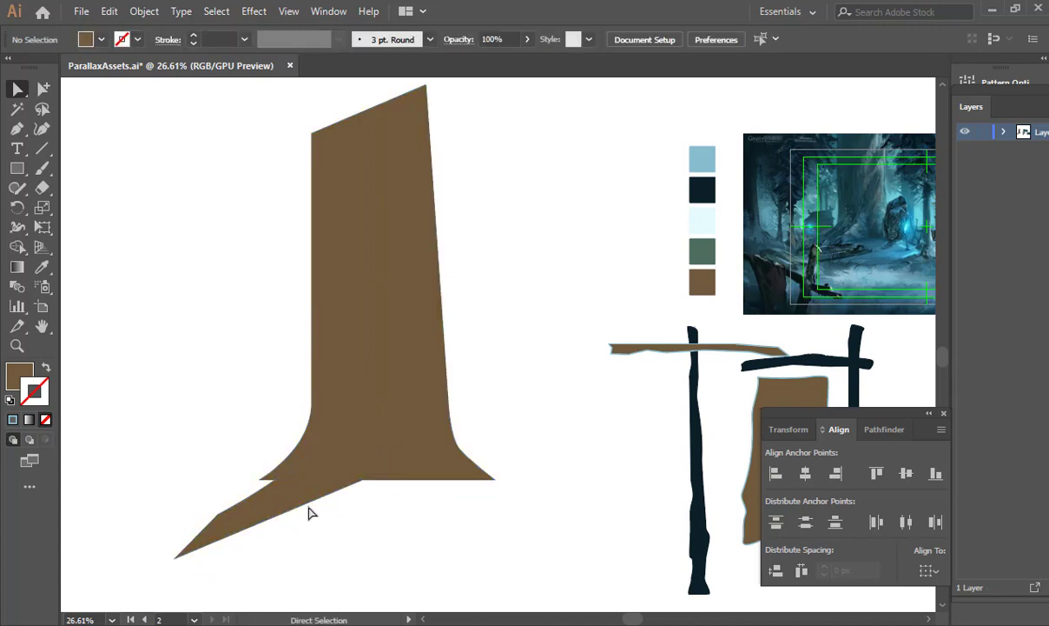
key("p")
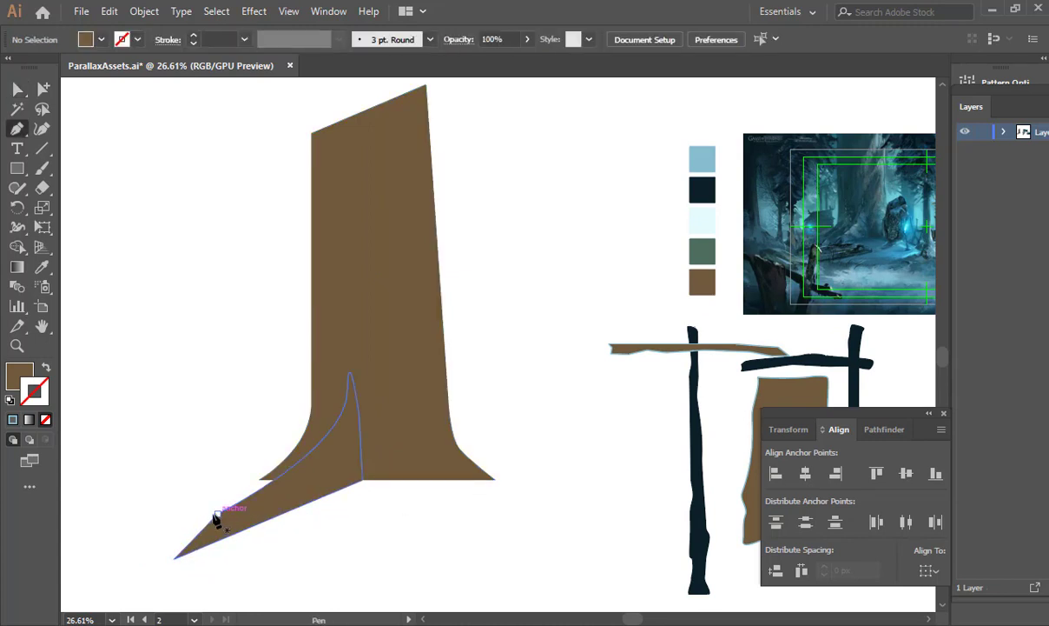
left_click_drag(218, 515, 244, 500)
key("ctrl+z")
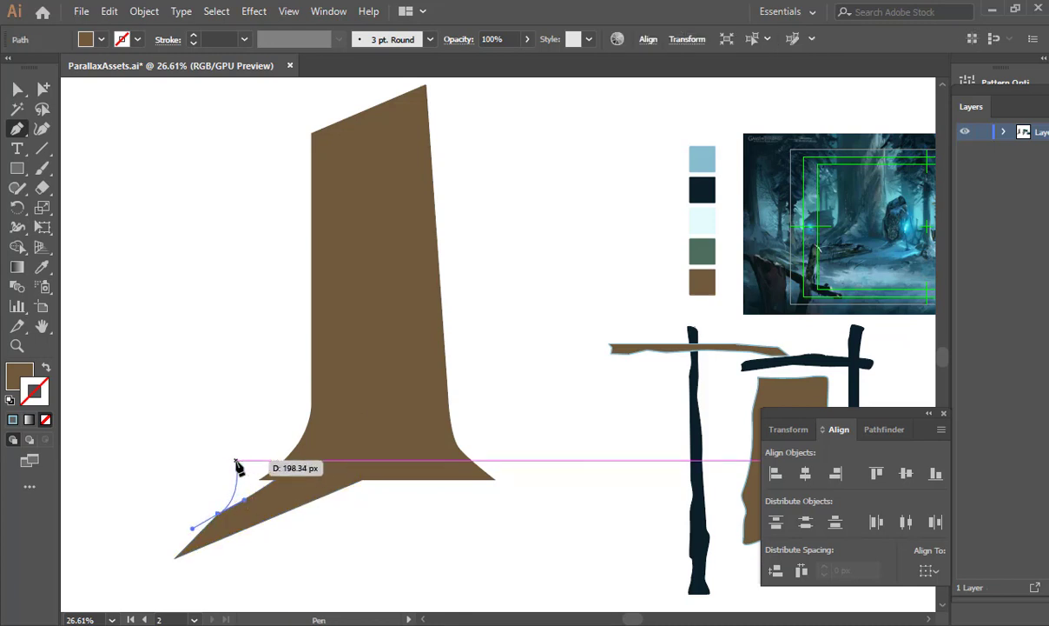
key("ctrl+z")
Smooth the root's upper anchor point near the tip into a curve, and raise the root's outer end to a flatter angle.
left_click(218, 515, "ctrl")
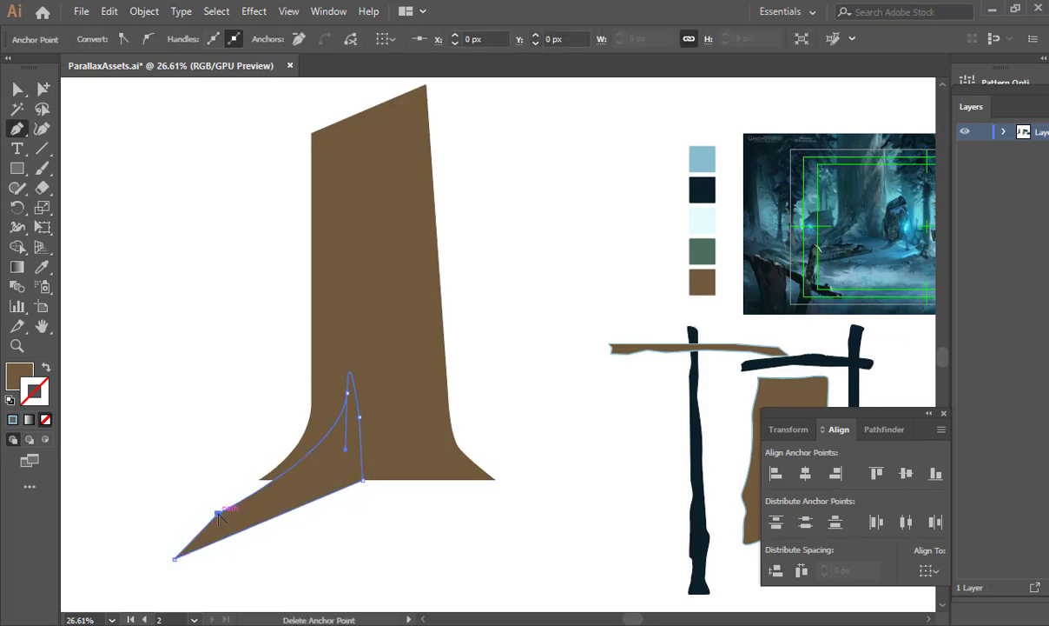
left_click_drag(218, 514, 242, 500)
key("a")
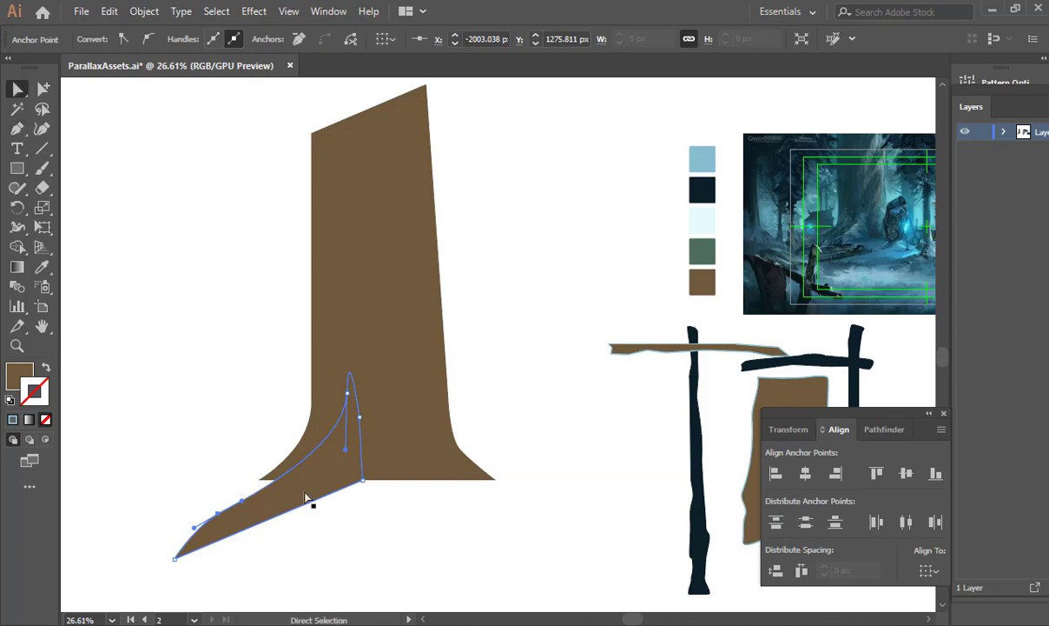
left_click(304, 532)
left_click_drag(122, 525, 176, 513)
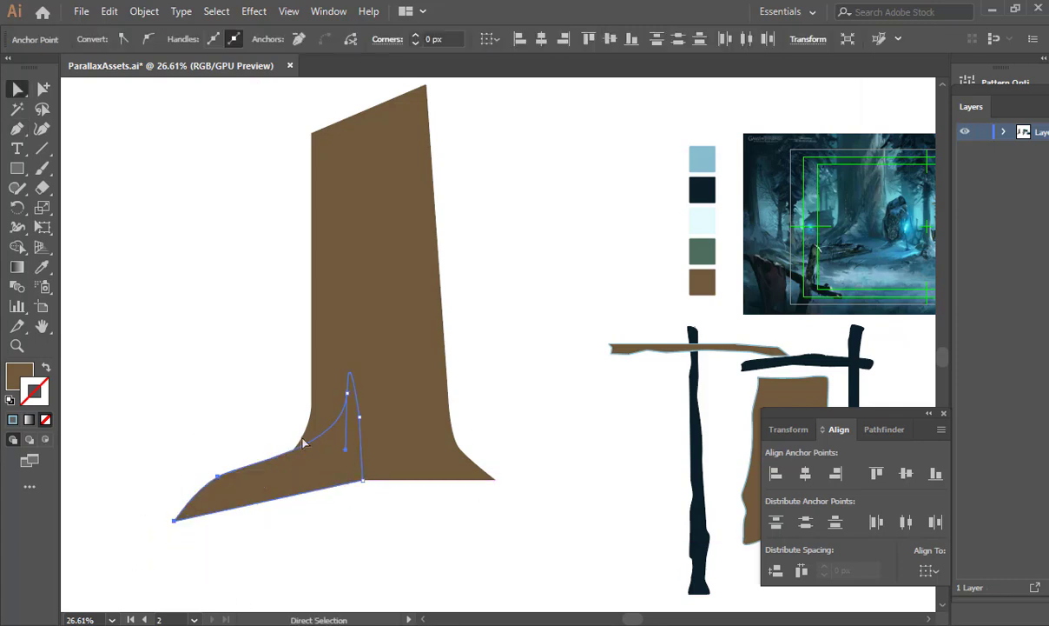
left_click(515, 464)
Examine the hut in the reference painting up close, along with the simple blue-roofed dark hut shape below it.
scroll(521, 437, "down", 3)
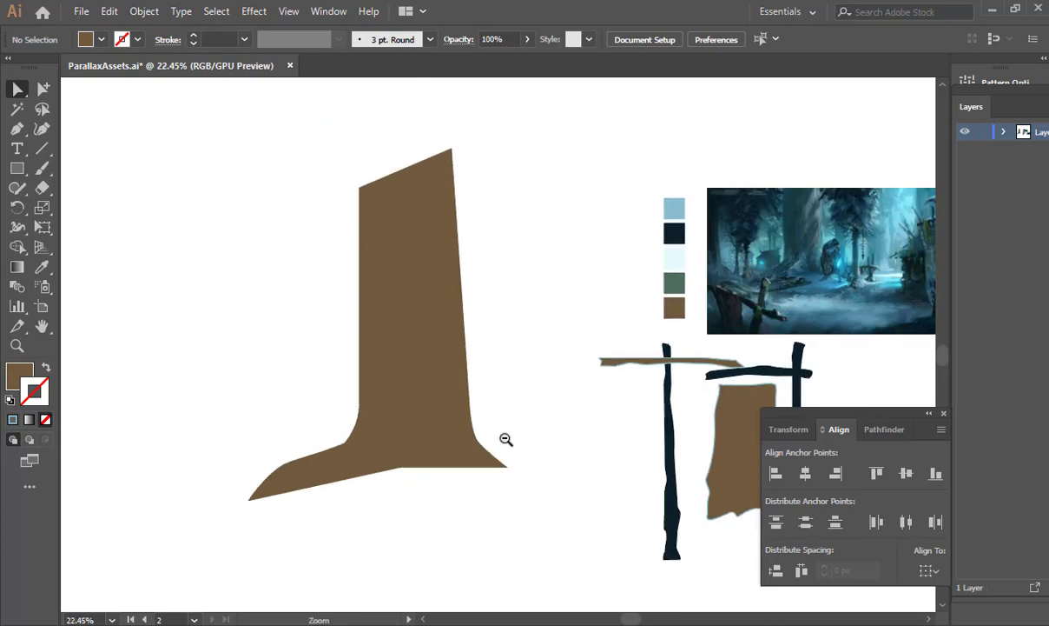
left_click_drag(691, 420, 393, 450)
scroll(358, 375, "up", 10)
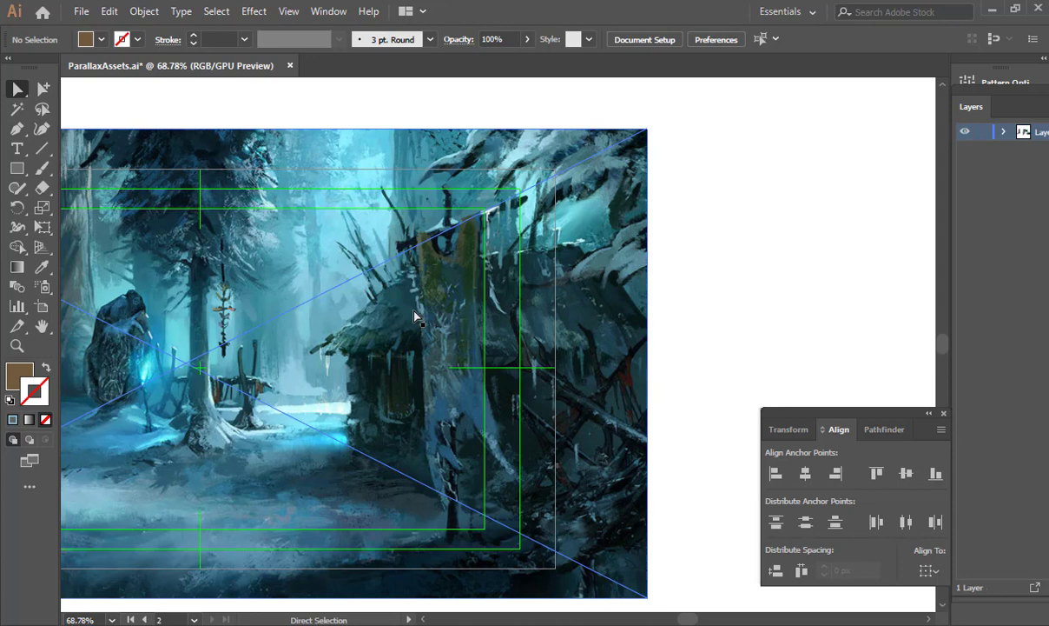
key("space")
left_click_drag(391, 96, 385, 93)
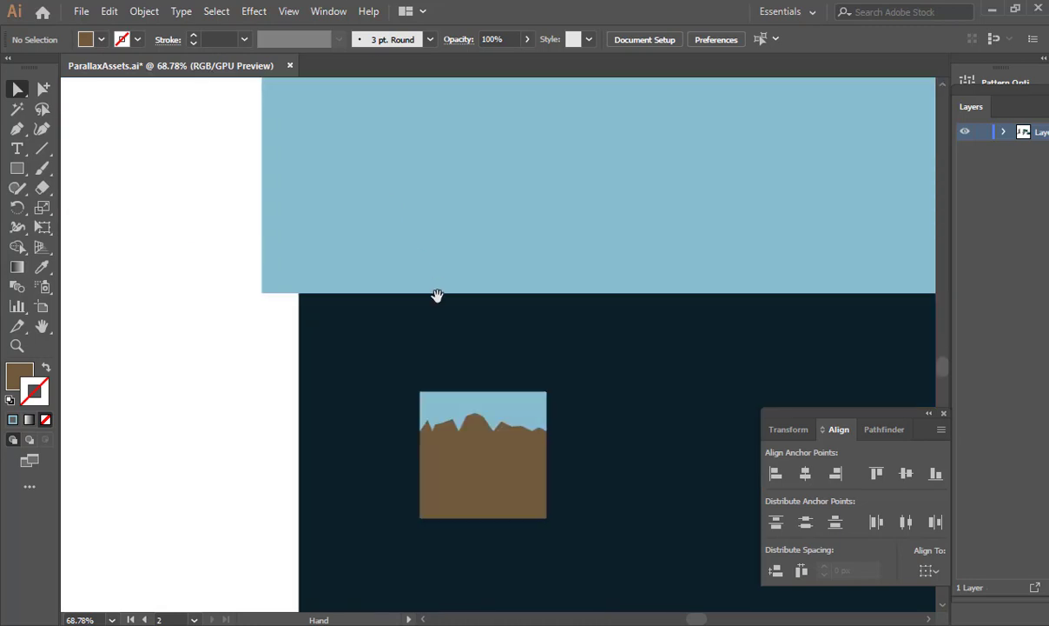
left_click_drag(432, 297, 660, 458)
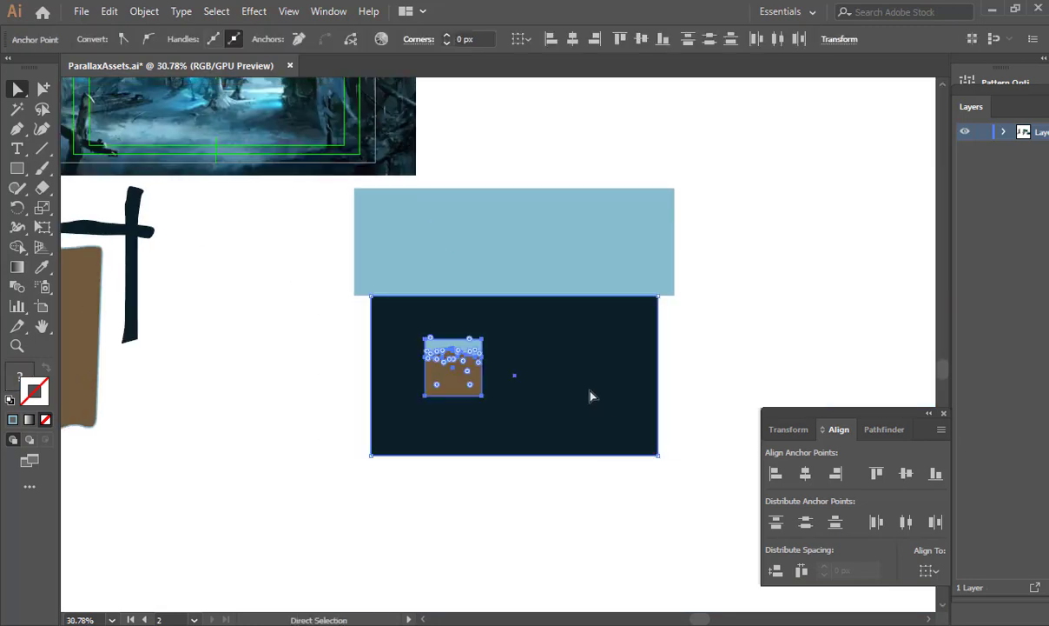
left_click(734, 425)
key("ctrl+z")
key("ctrl+shift+z")
left_click(474, 382)
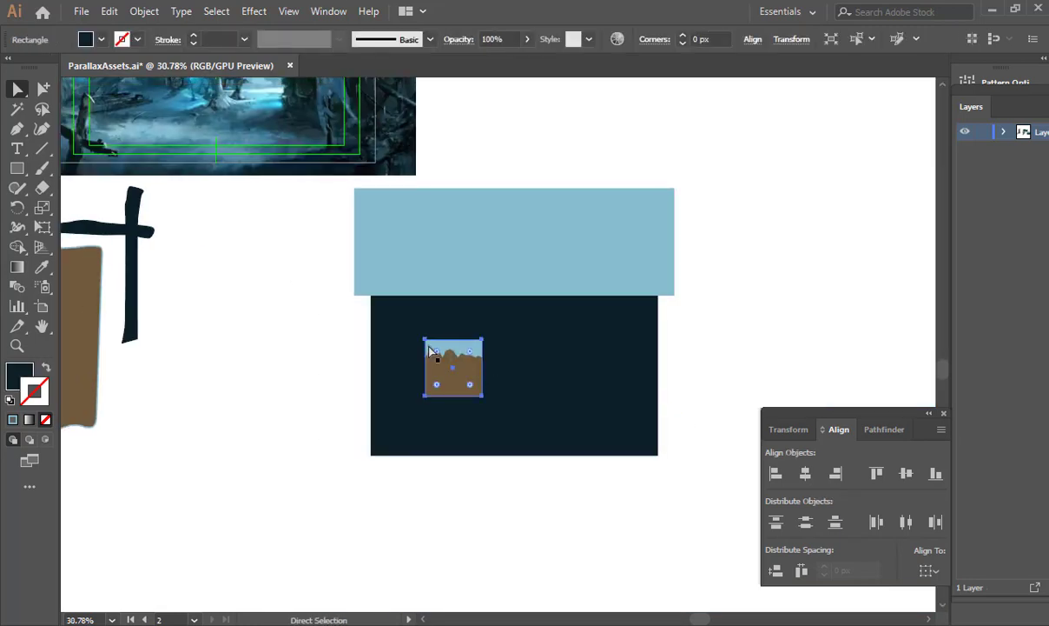
left_click_drag(468, 240, 463, 213)
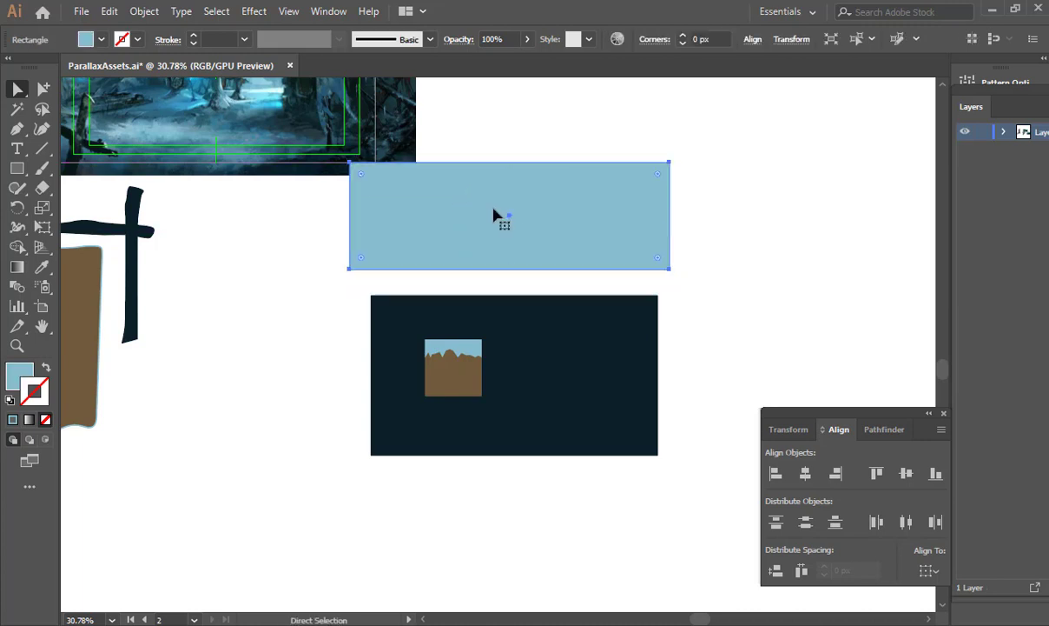
key("ctrl+z")
left_click(513, 160)
Examine the painted hut's roof edge, icicles and wall in the reference, comparing them with the flat hut's roof and wall rectangles.
left_click_drag(525, 237, 796, 384)
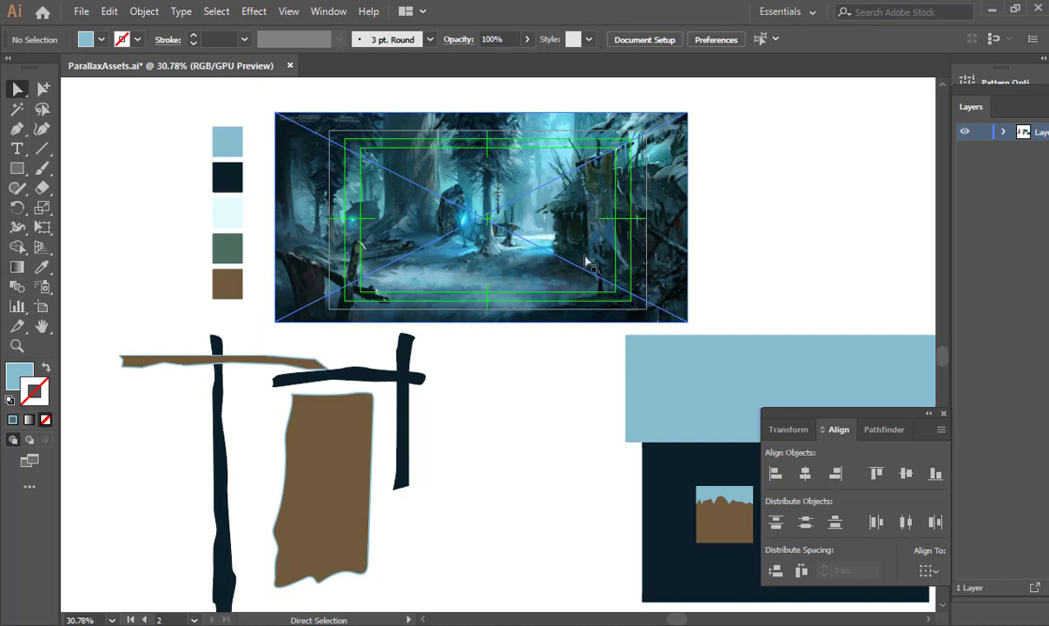
left_click_drag(632, 371, 528, 287)
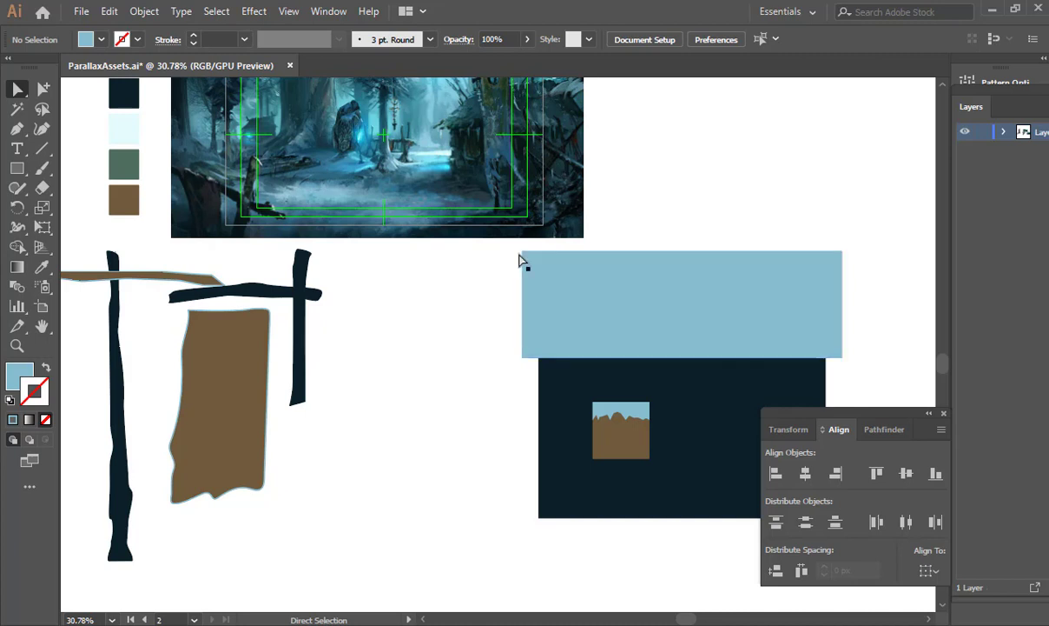
left_click_drag(394, 266, 208, 296)
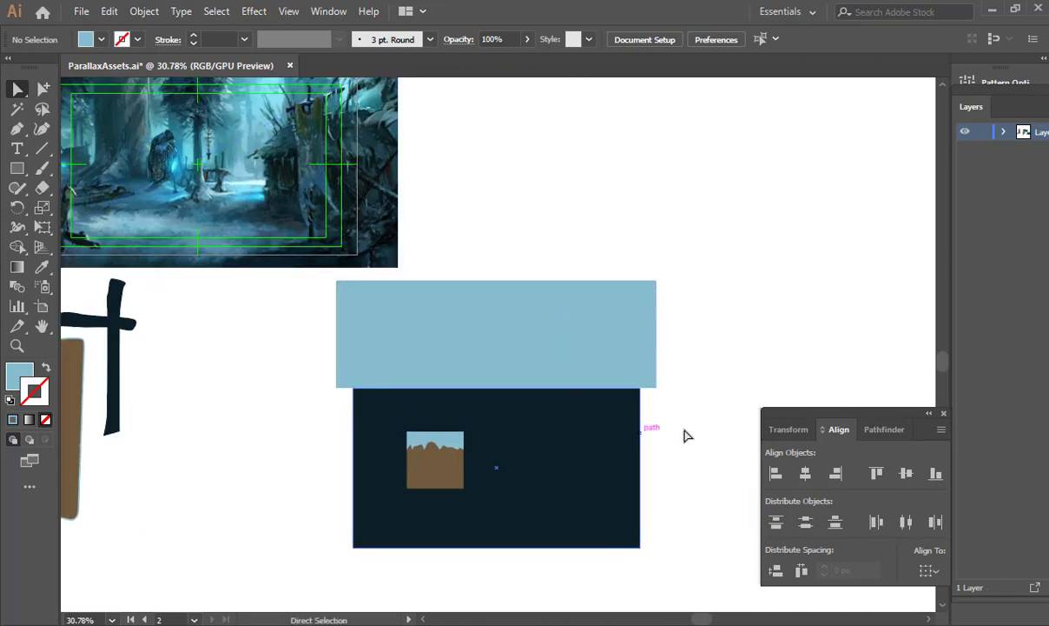
left_click_drag(686, 433, 209, 591)
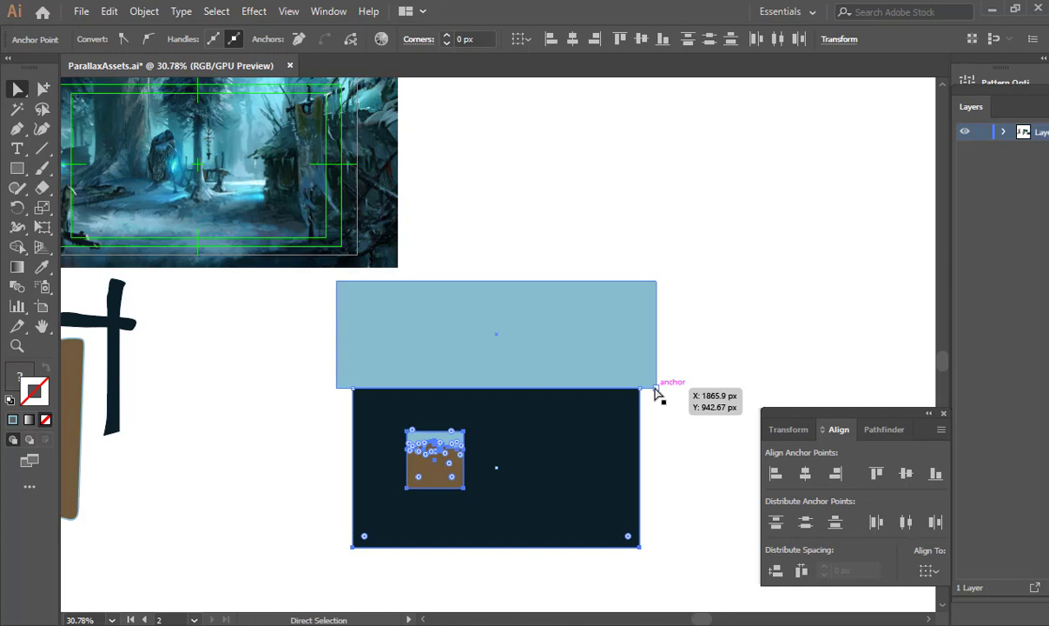
scroll(656, 393, "up", 1)
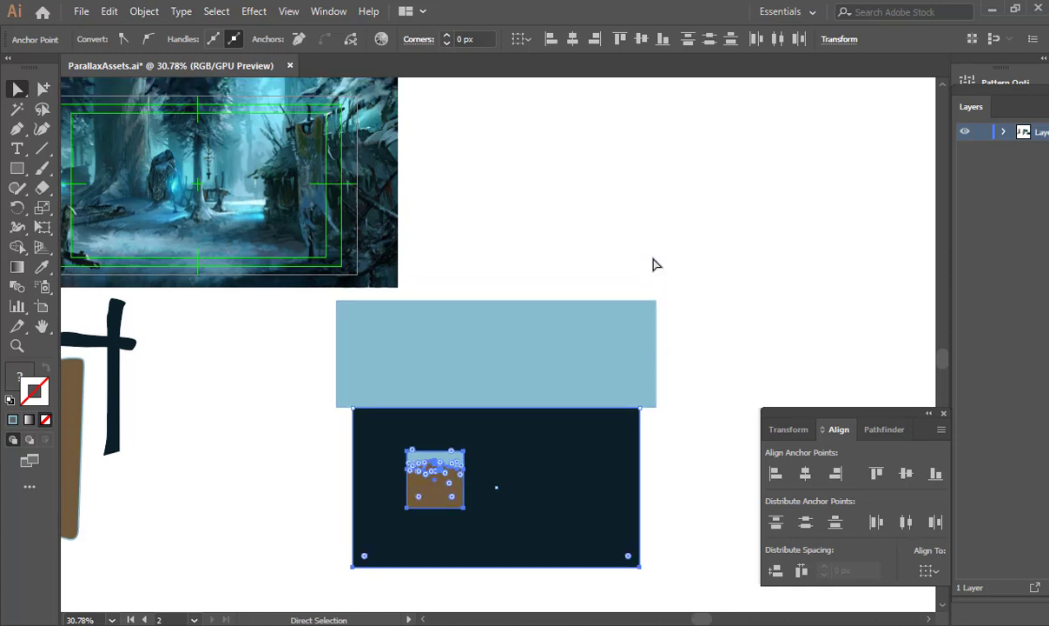
left_click(654, 253)
key("space")
left_click_drag(596, 253, 712, 267)
left_click(783, 255, "ctrl")
left_click_drag(231, 169, 476, 296)
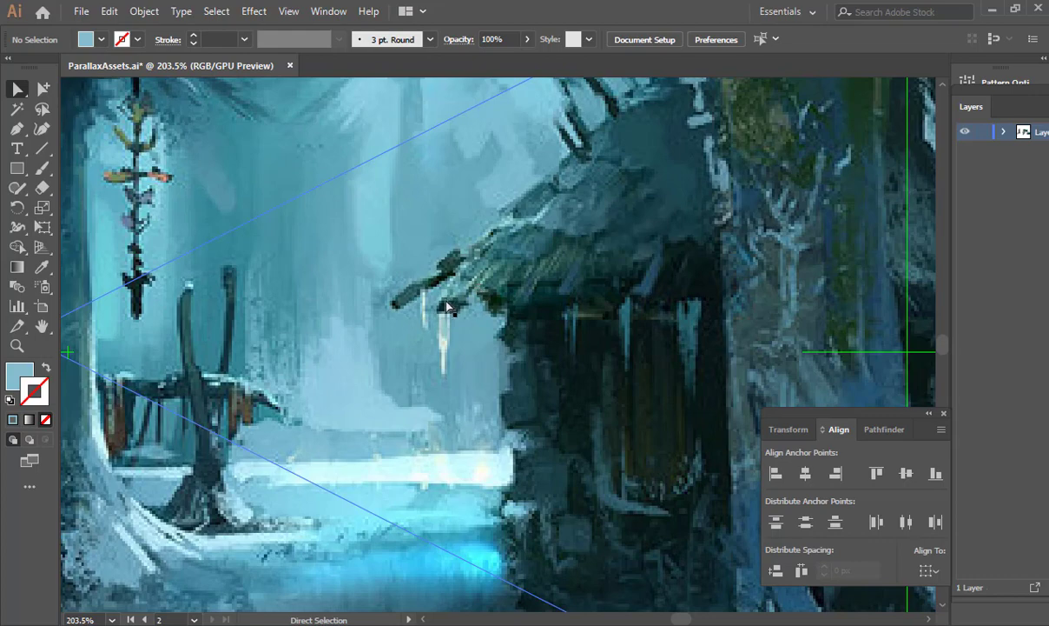
left_click_drag(668, 297, 386, 289)
left_click_drag(825, 378, 439, 251)
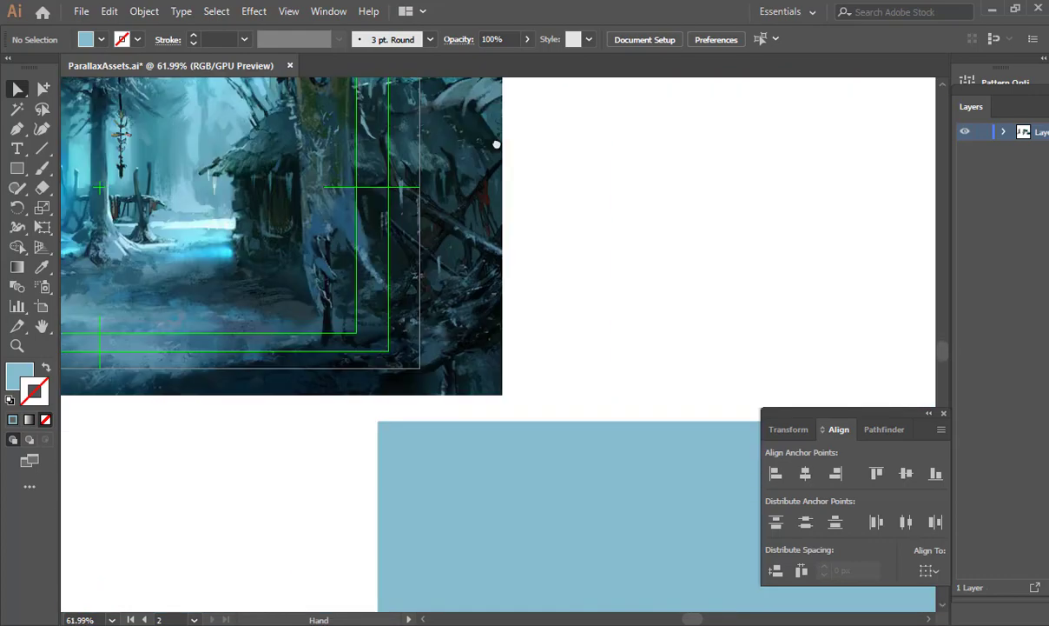
left_click_drag(366, 457, 528, 131)
left_click_drag(505, 247, 394, 354)
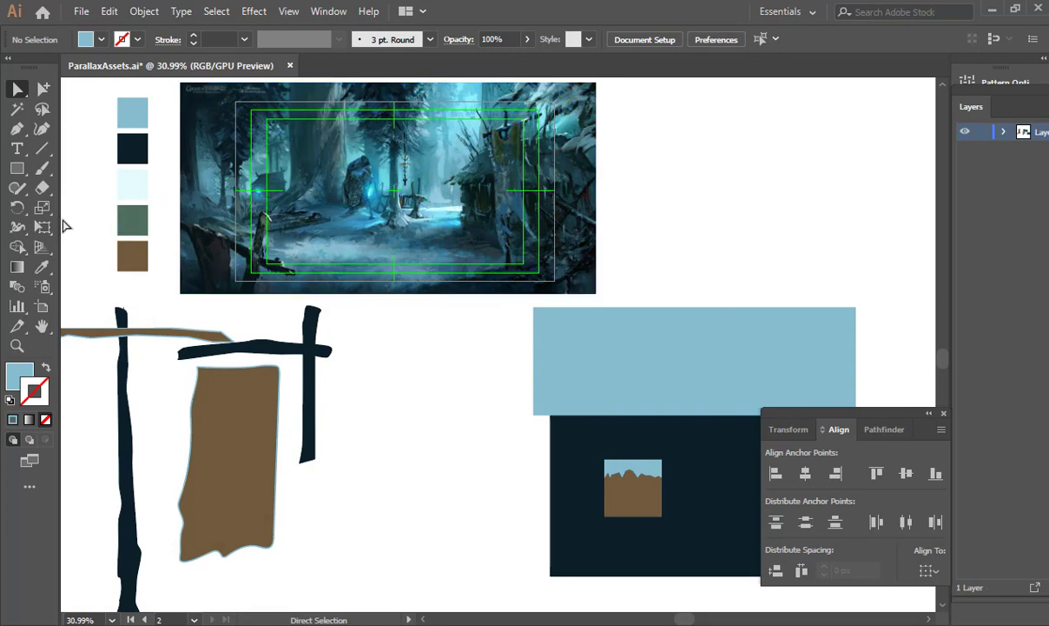
Draw a short vertical straight line with the Pen tool in the empty space between the fence posts and the hut.
left_click(17, 169)
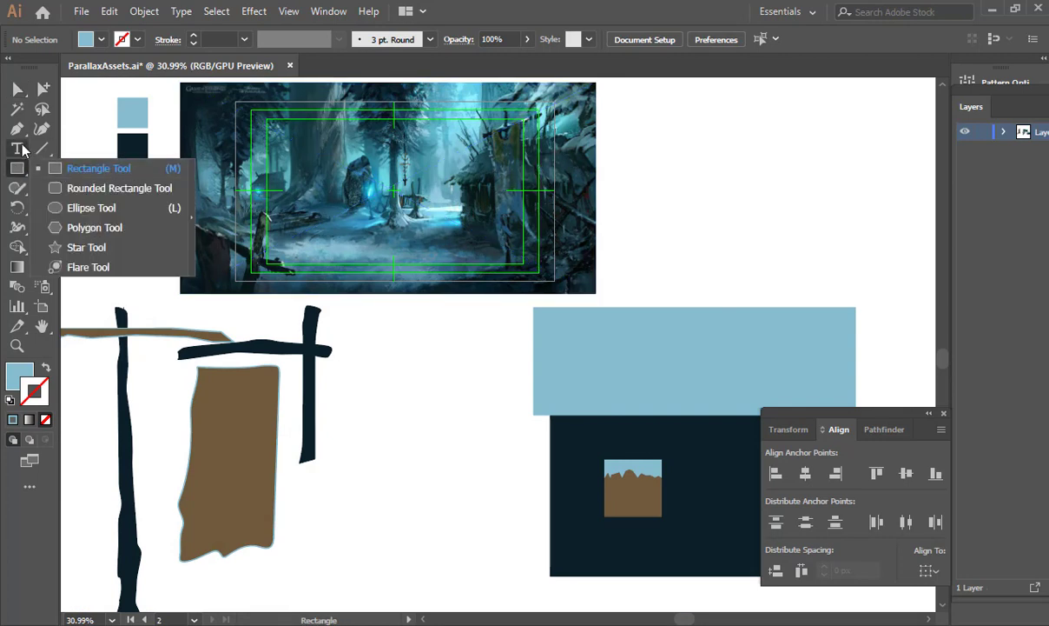
left_click(17, 130)
left_click(388, 403)
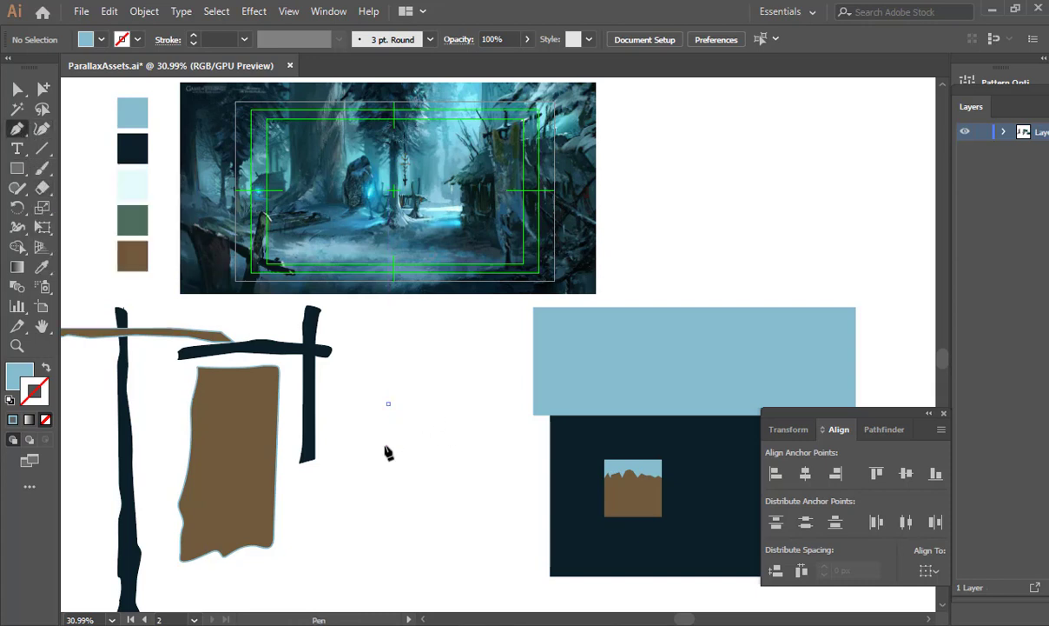
left_click(387, 469)
key("ctrl")
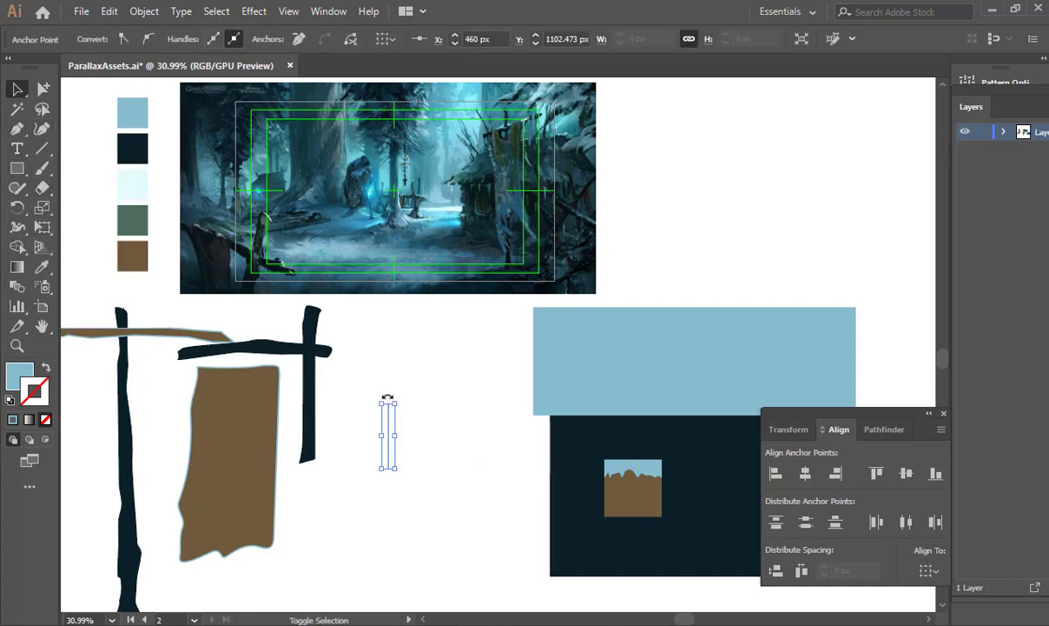
Swap the line's fill colour onto its stroke and widen its upper end with the Width tool into a wedge about 60 pt wide.
key("shift+w")
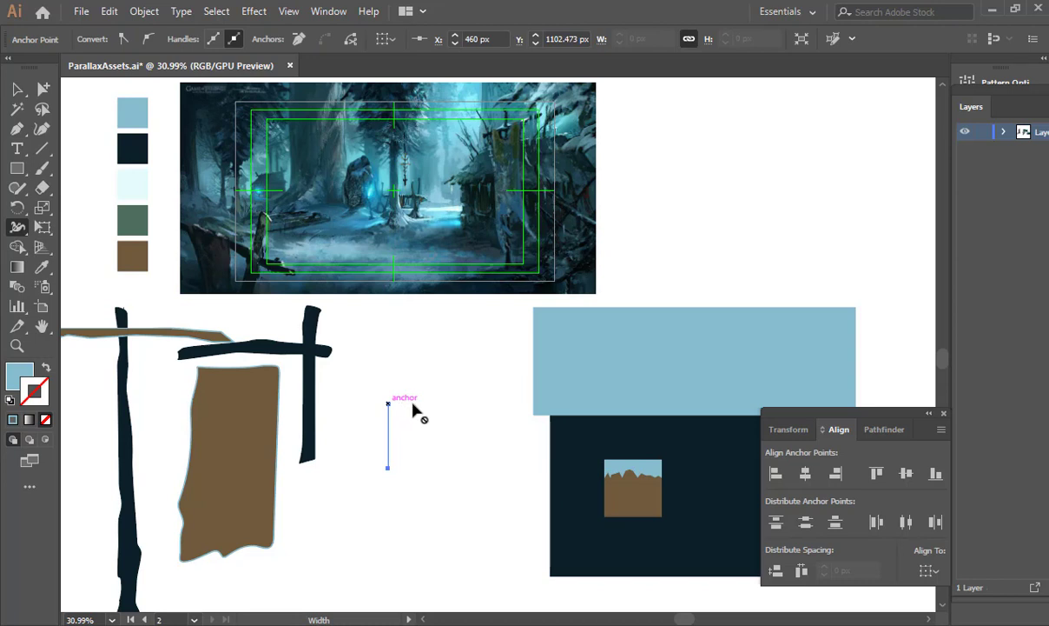
left_click(17, 90)
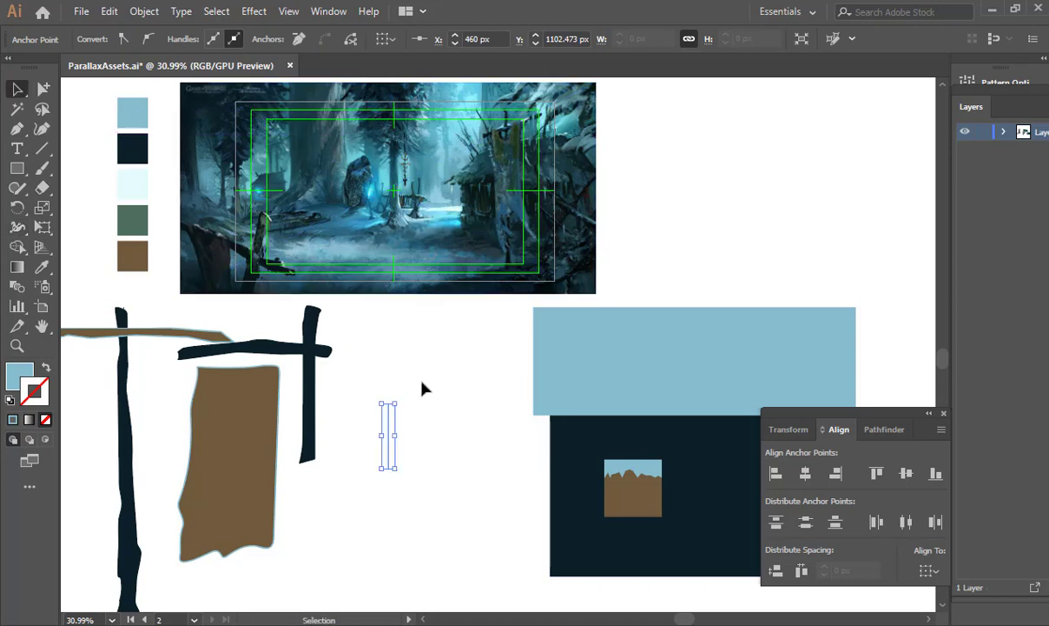
left_click(43, 369)
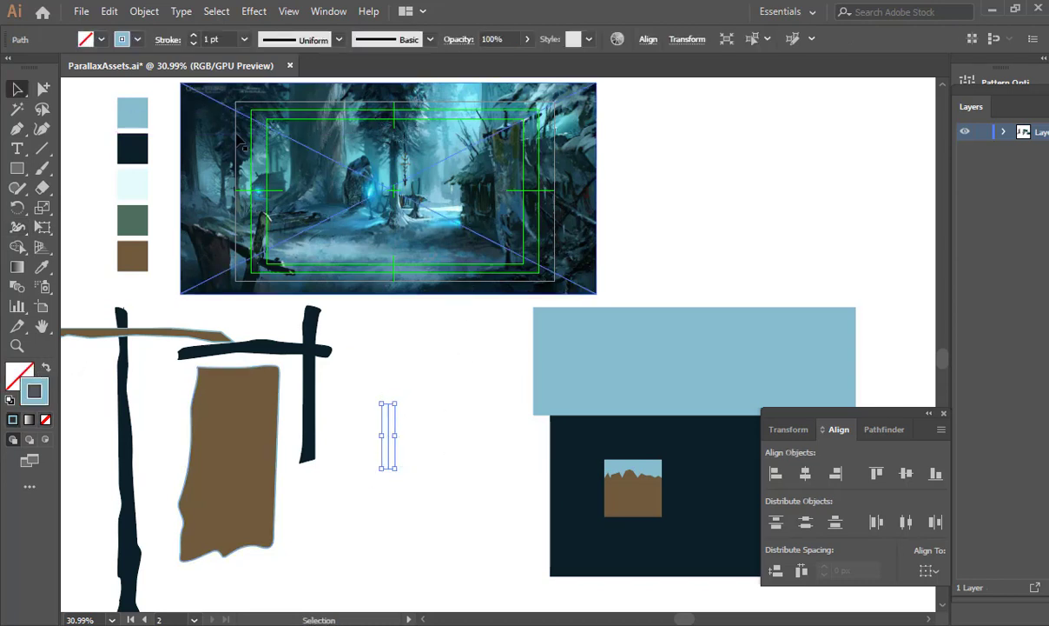
key("shift+w")
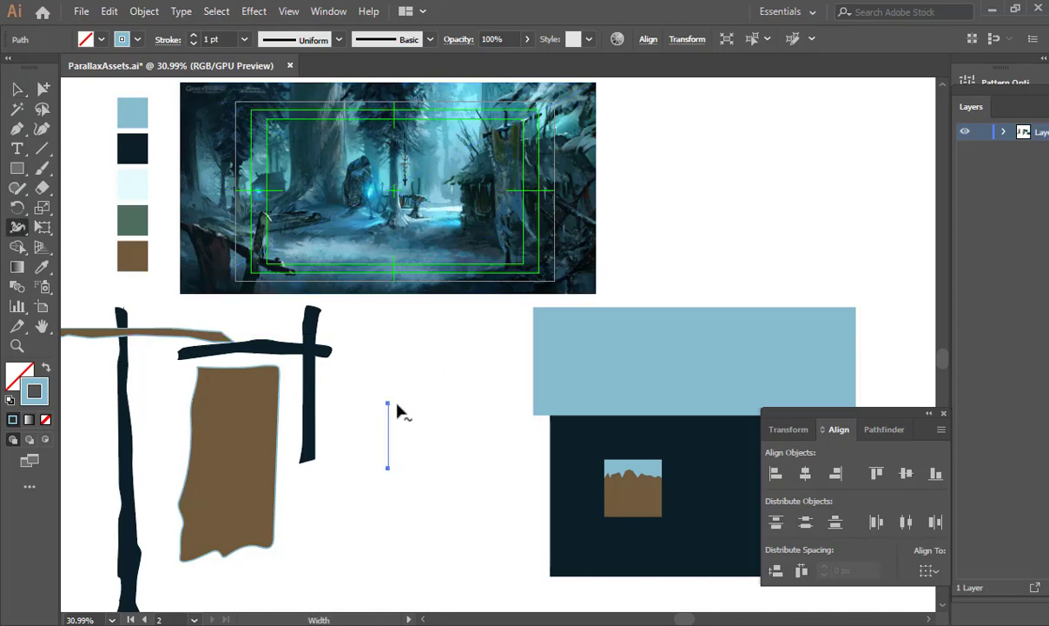
mouse_move(388, 405)
left_mouse_down()
mouse_move(378, 424)
mouse_move(670, 413)
left_mouse_up()
left_click_drag(452, 458, 431, 361)
Convert the wedge's stroke into a filled outline shape with Outline Stroke.
key("a")
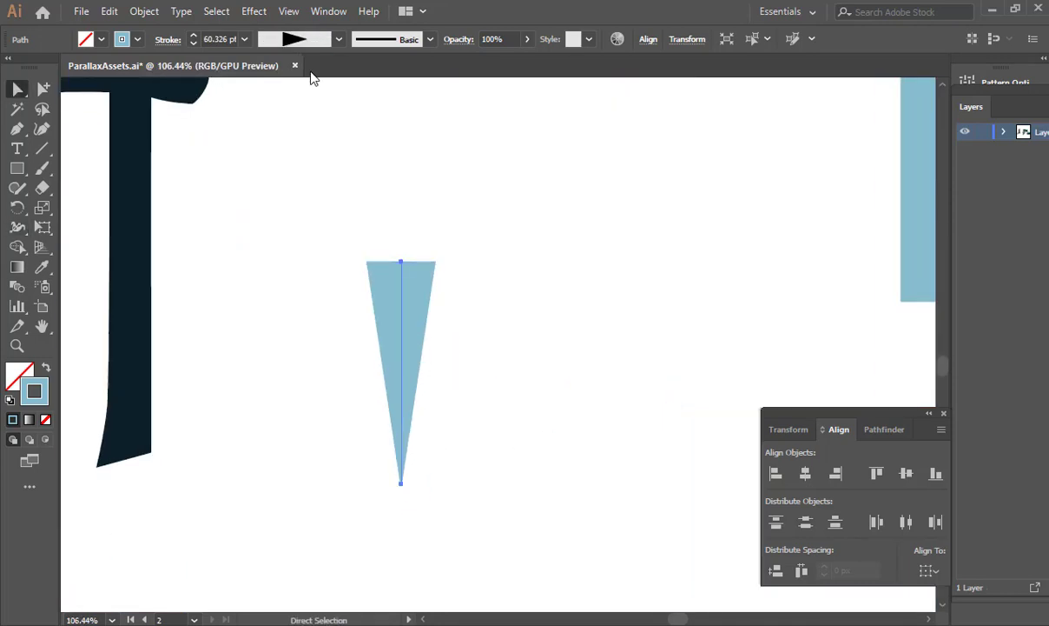
left_click(144, 11)
mouse_move(289, 366)
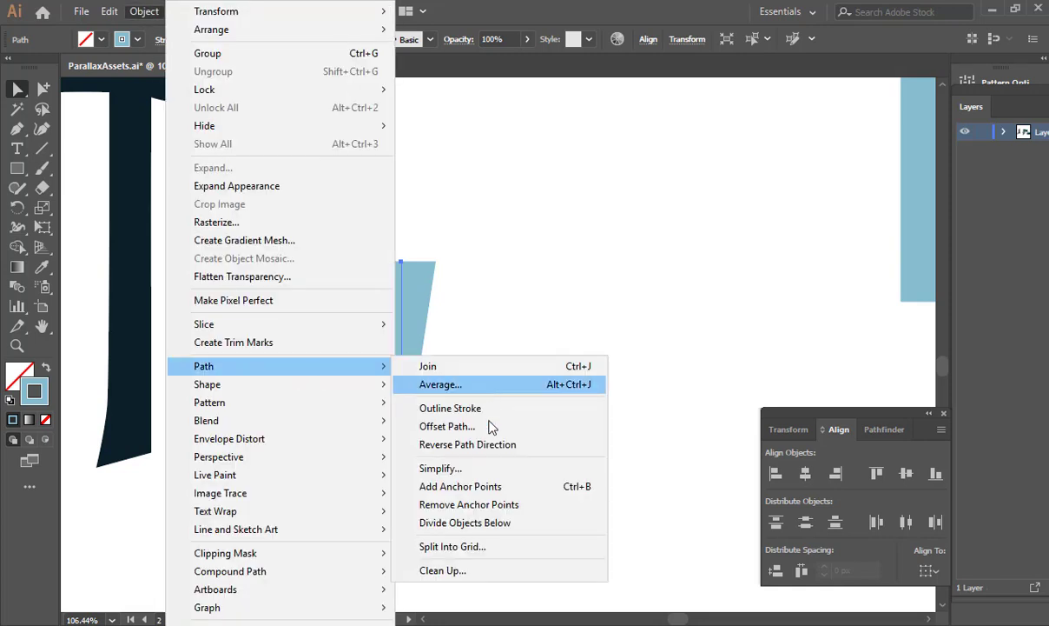
left_click(483, 408)
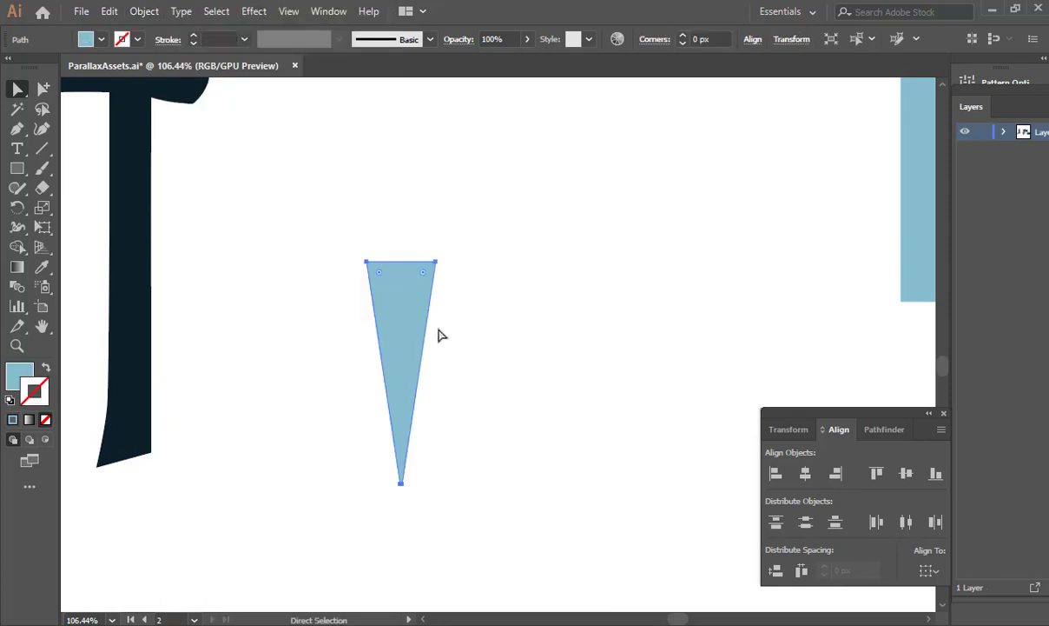
left_click(461, 354)
Add anchor points along both slanted sides of the wedge with the Pen tool, including one near the tip.
left_click(421, 349)
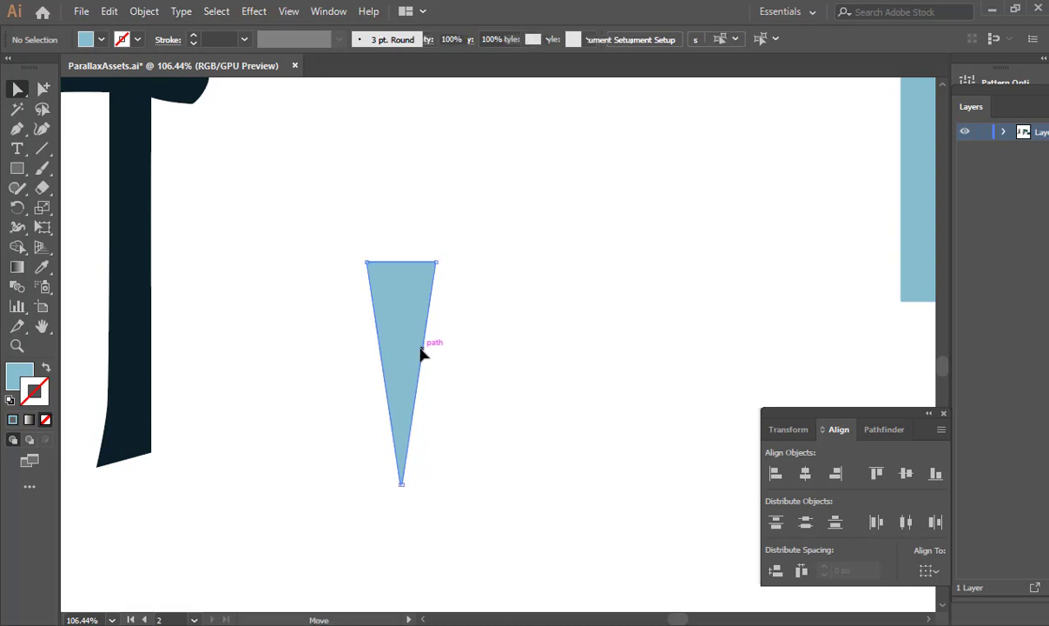
key("p")
left_click(420, 351)
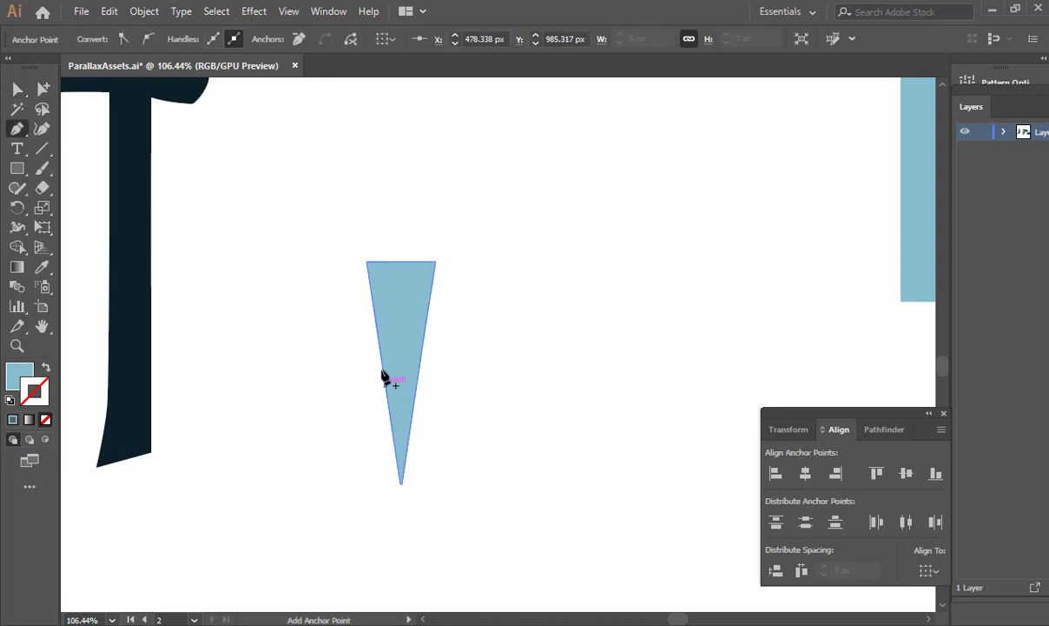
left_click(385, 384)
left_click(375, 317)
left_click(430, 300)
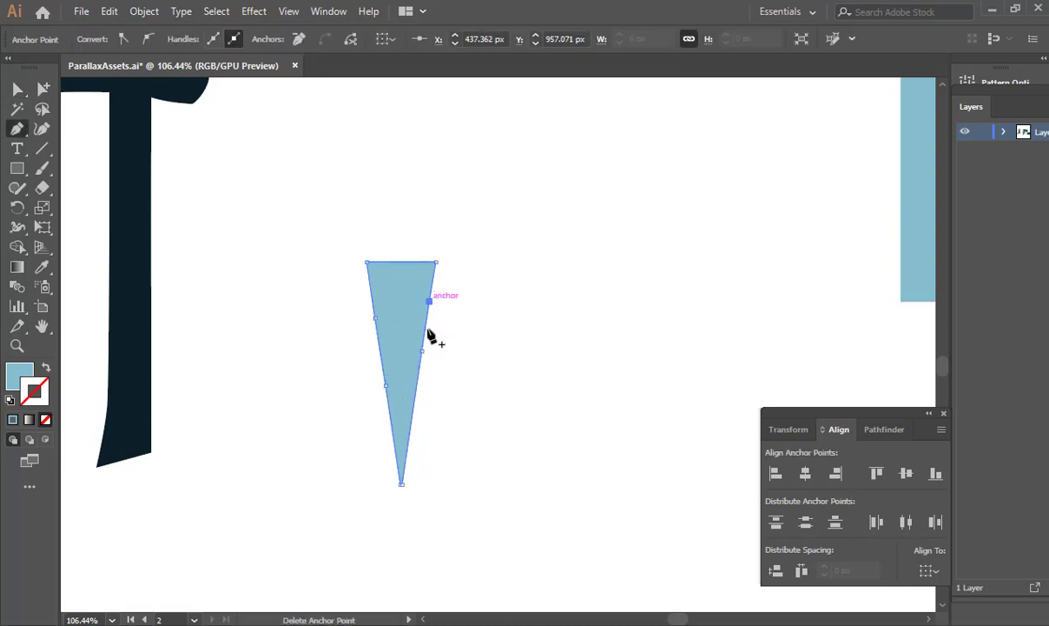
left_click(413, 438)
key("ctrl+z")
left_click(410, 432)
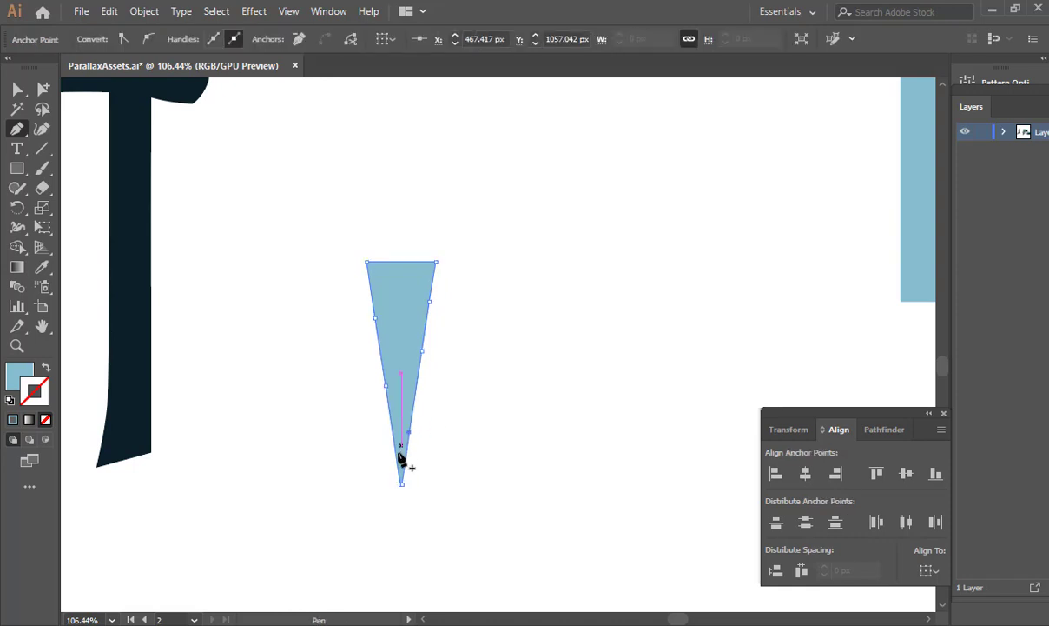
Shift the wedge's side anchor points into an irregular icicle with a pinched neck, a bulging body and a blunt tip.
key("a")
left_click_drag(396, 453, 392, 460)
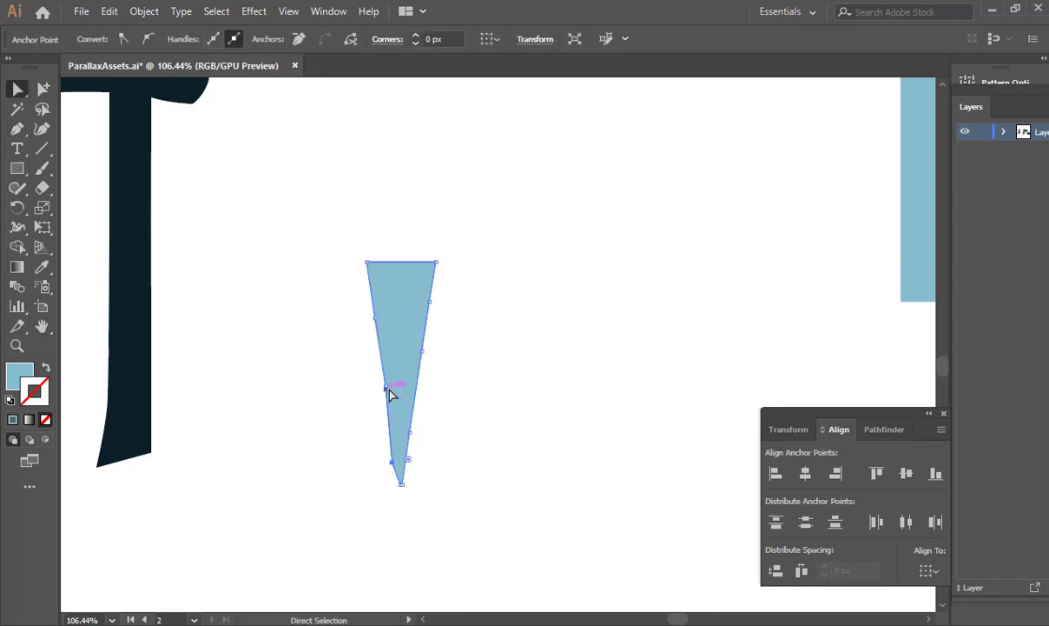
left_click_drag(385, 386, 375, 378)
left_click_drag(377, 316, 421, 300)
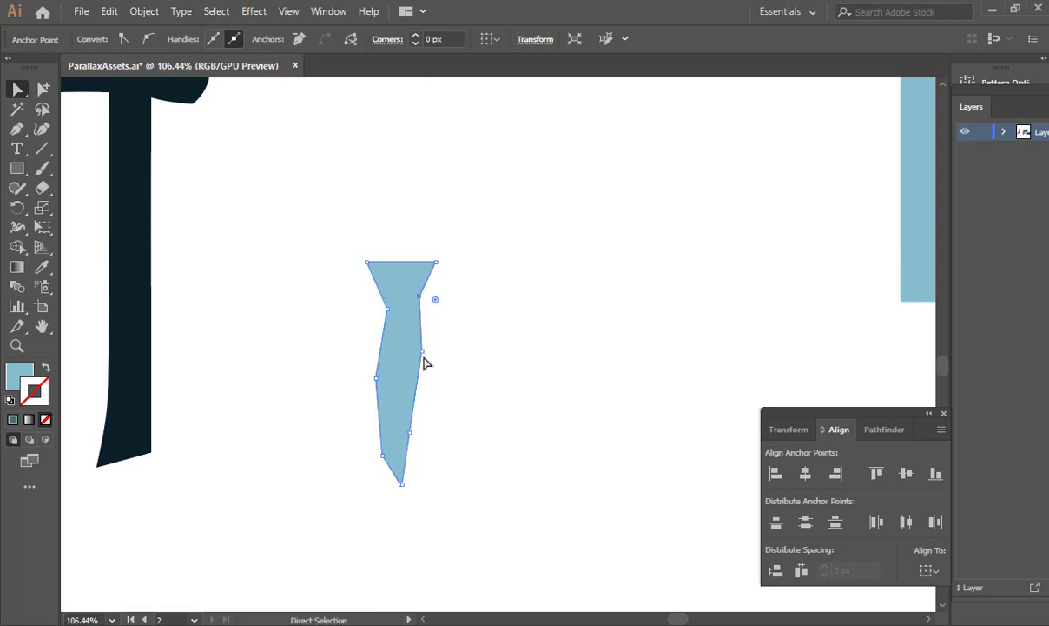
left_click_drag(423, 352, 425, 361)
left_click_drag(409, 433, 420, 440)
left_click(539, 315)
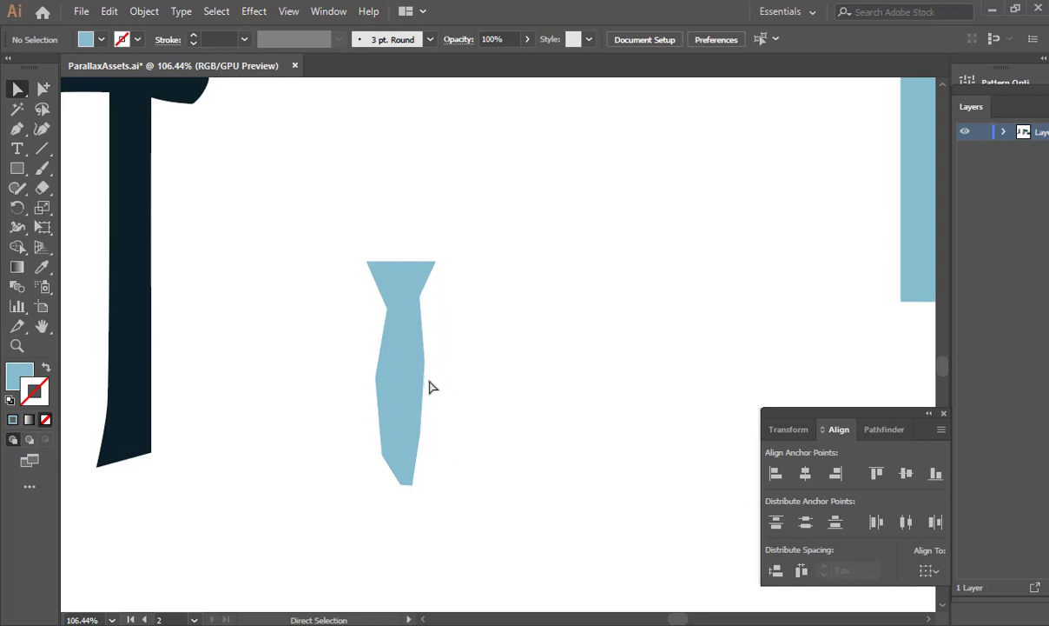
Duplicate the icicle beside the original and stretch the copy's lower tip points straight down to make it longer.
left_click_drag(381, 370, 493, 376)
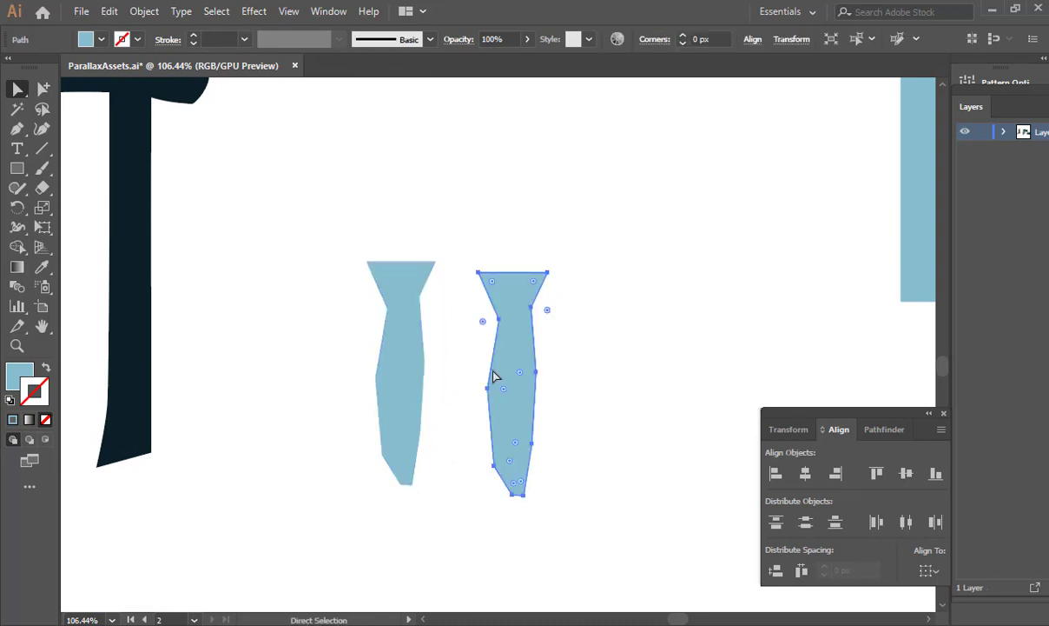
left_click_drag(473, 461, 573, 536)
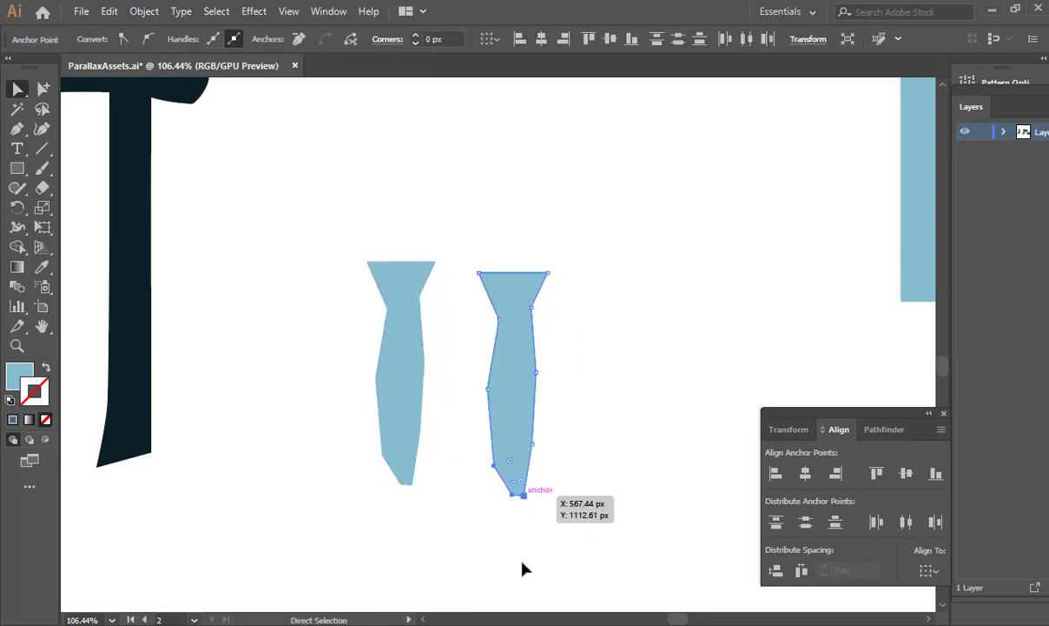
left_click_drag(524, 495, 524, 576)
Spread the longer icicle's neck points out to its full top width and lower its mid-body points into a gradual taper.
left_click_drag(532, 307, 479, 324)
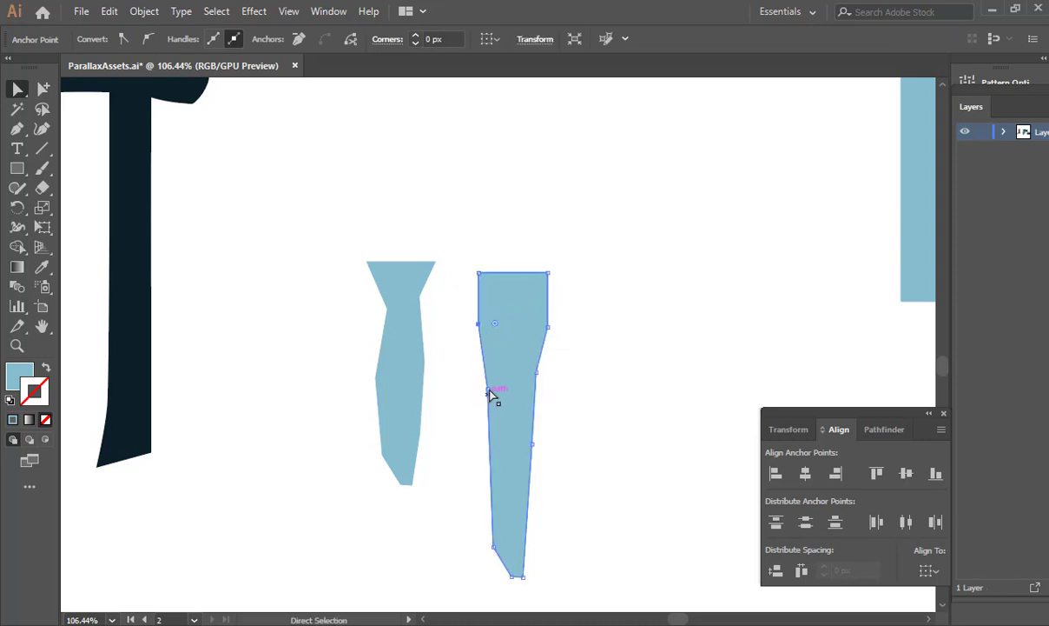
left_click_drag(489, 390, 483, 407)
left_click_drag(537, 373, 540, 419)
Duplicate the longer icicle and place the copy next to it as the third in the row.
scroll(660, 396, "down", 4)
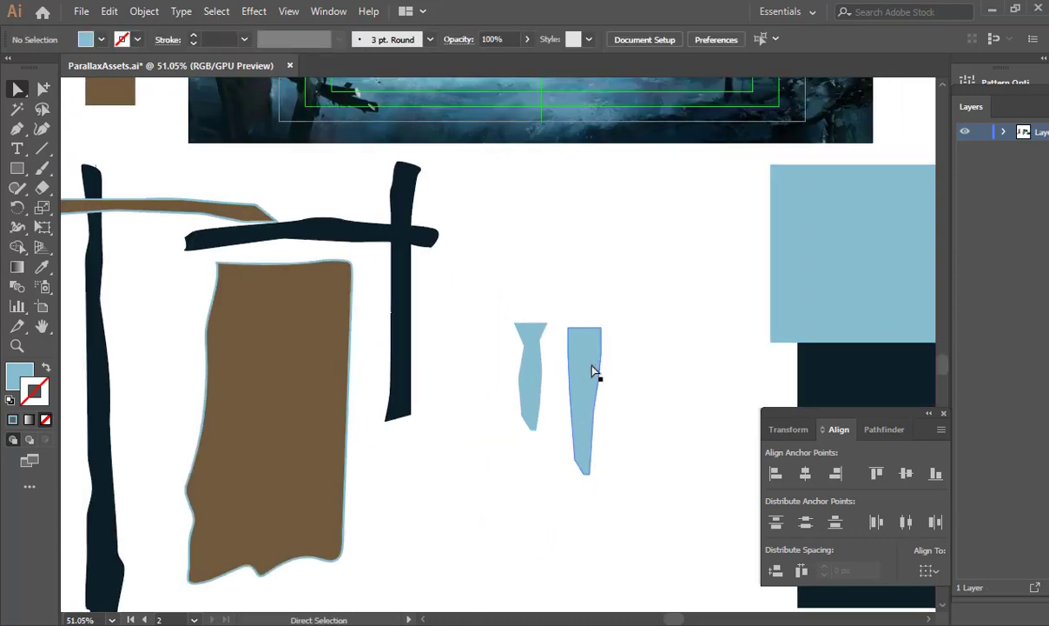
key("v")
left_click_drag(581, 372, 637, 364)
Examine the reference painting up close, from the distant hut and large tree trunks across to the carved standing stone.
scroll(667, 319, "down", 1)
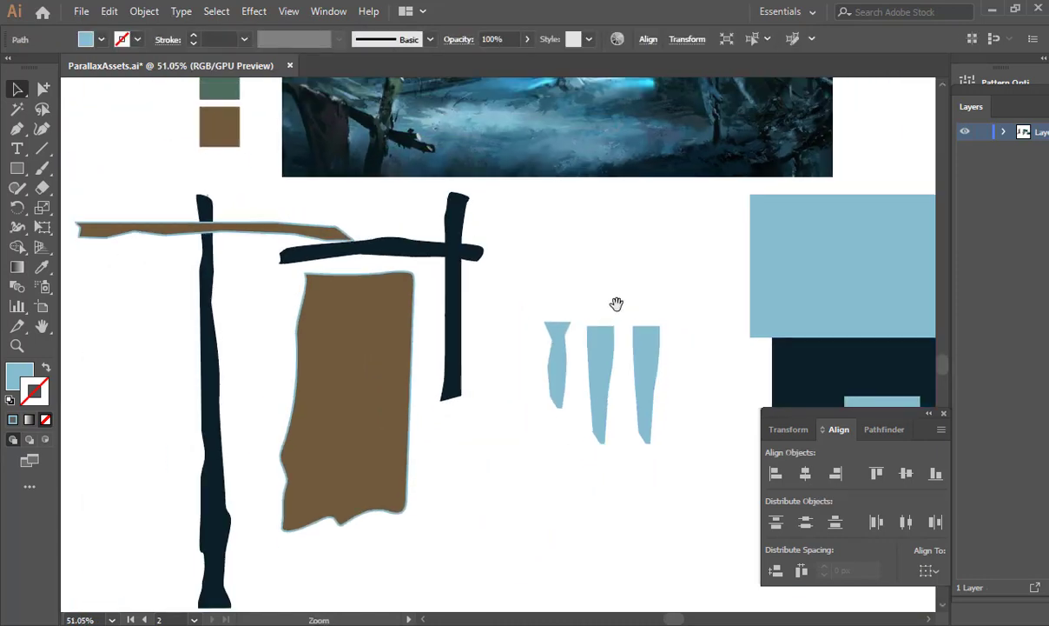
left_click_drag(616, 304, 580, 380)
left_click_drag(490, 313, 563, 562)
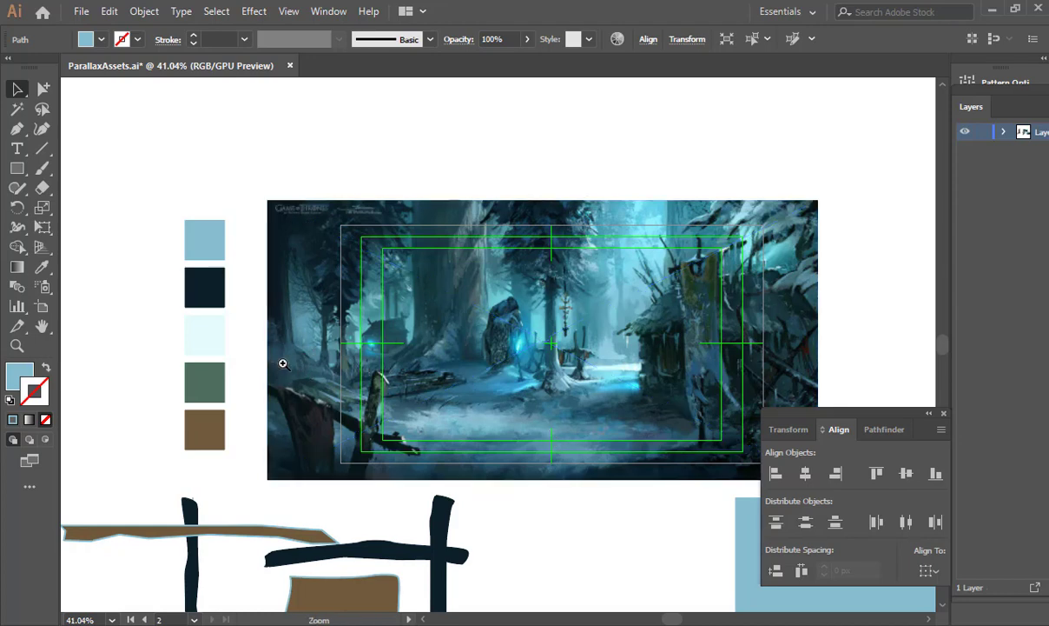
scroll(281, 363, "up", 5)
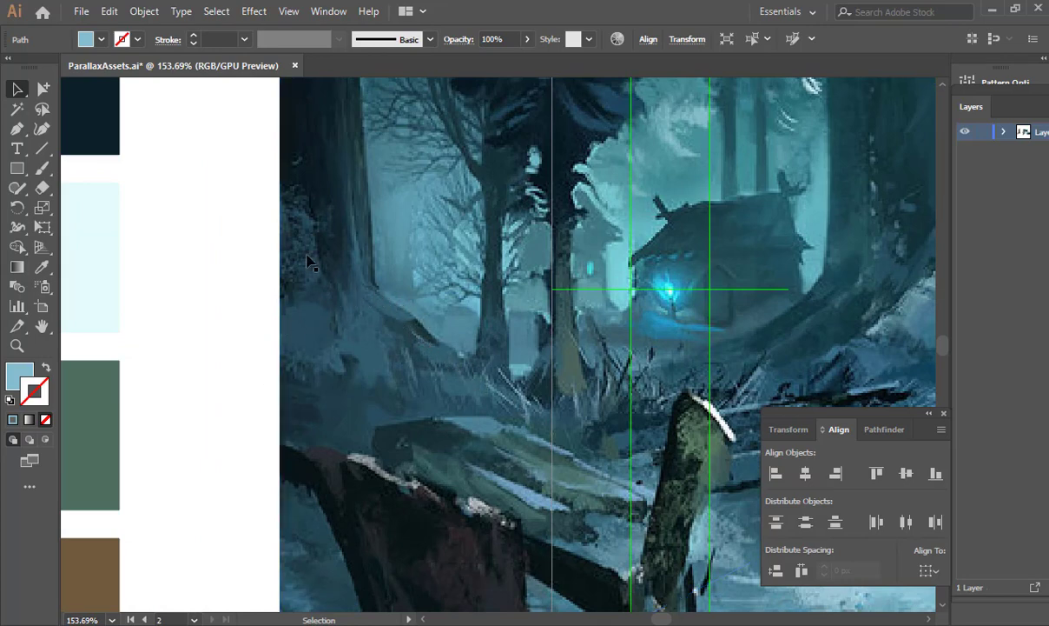
left_click_drag(692, 260, 435, 306)
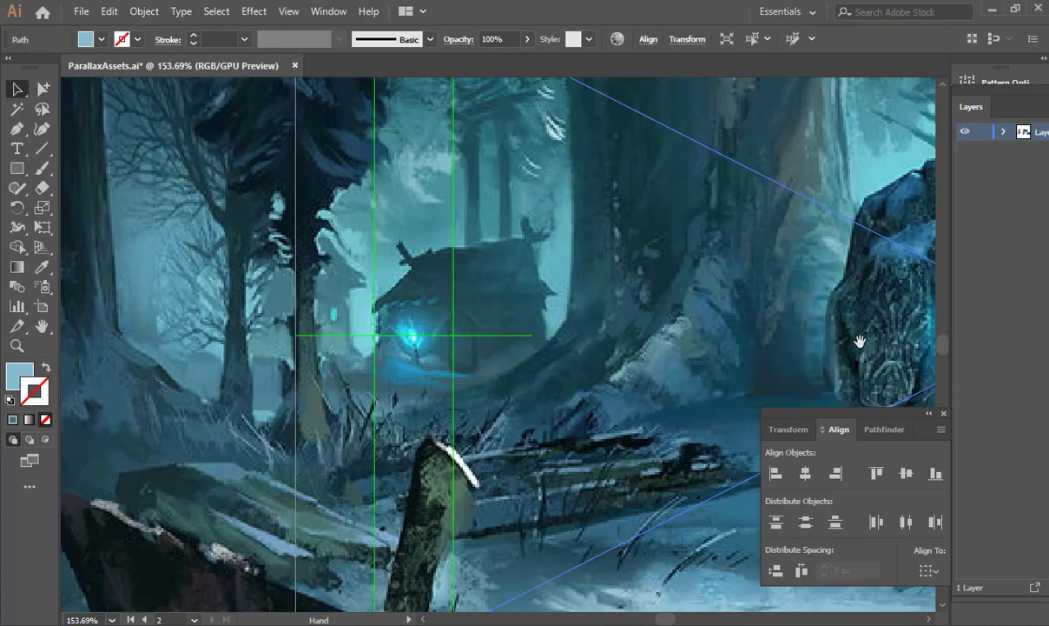
left_click_drag(835, 336, 239, 326)
left_click_drag(914, 297, 553, 296)
left_click_drag(191, 339, 834, 345)
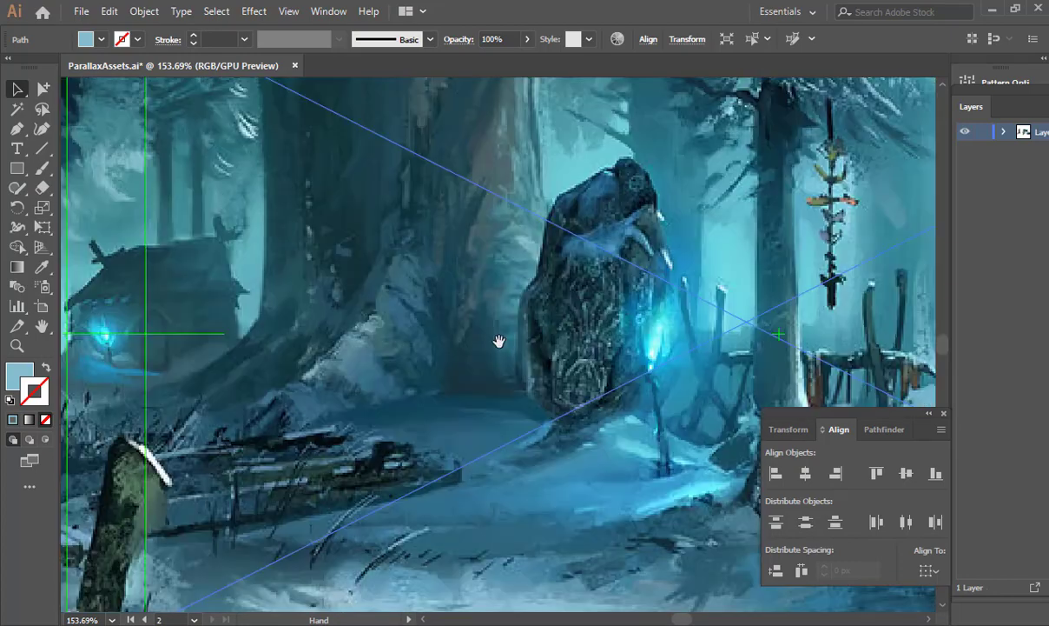
left_click_drag(299, 373, 621, 355)
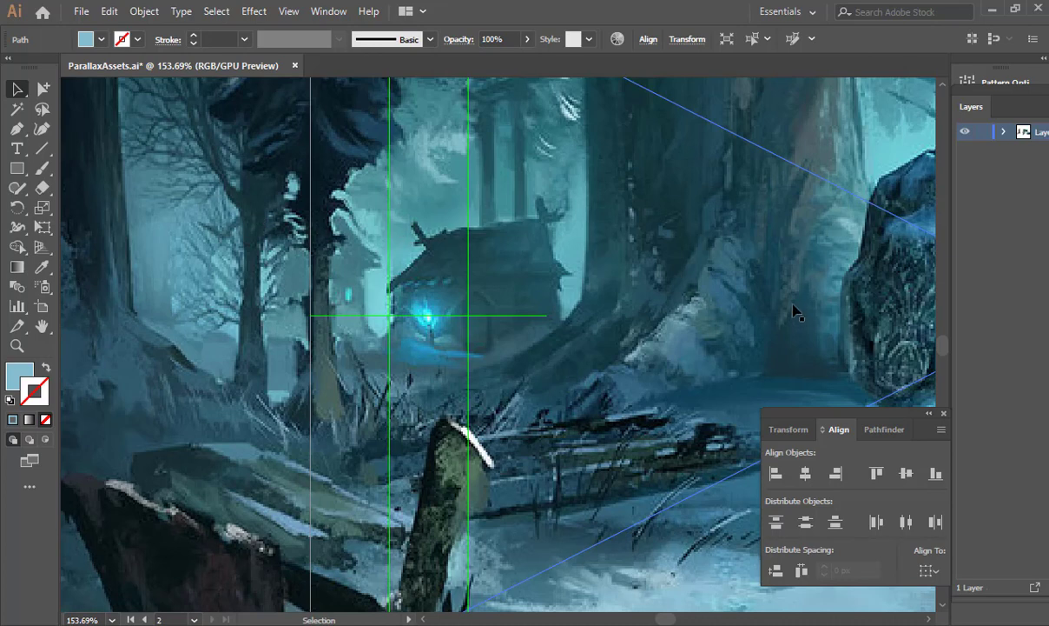
Move the tall dark post and the brown plank together leftward, clear of the brown banner and its hanging frame.
scroll(794, 310, "down", 10)
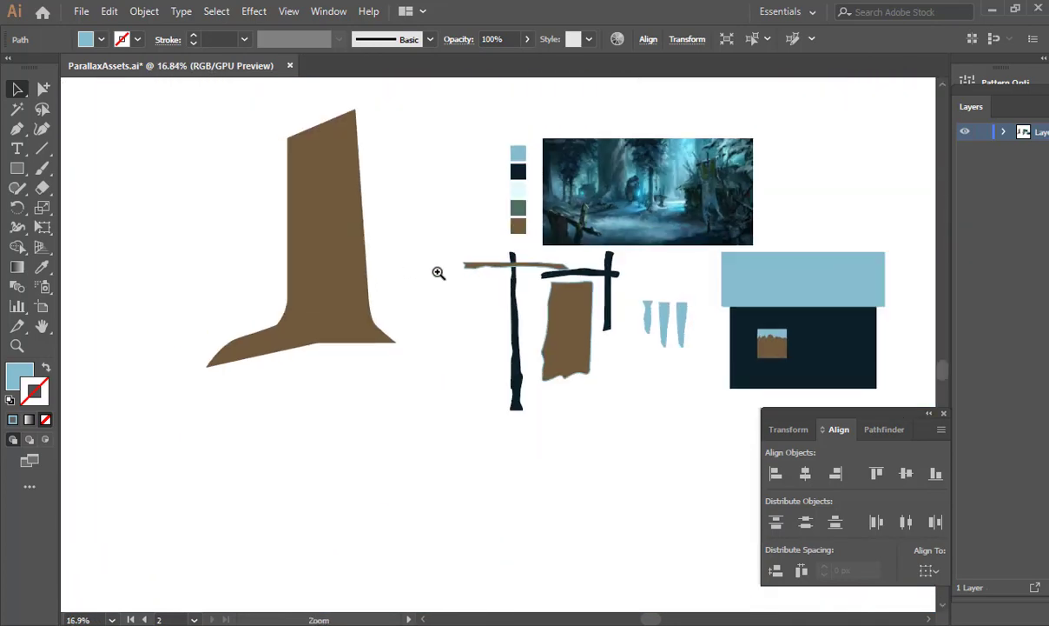
left_click_drag(405, 334, 398, 342)
left_click_drag(324, 276, 599, 314)
left_click(372, 338, "shift")
left_click_drag(385, 317, 307, 324)
left_click(316, 323)
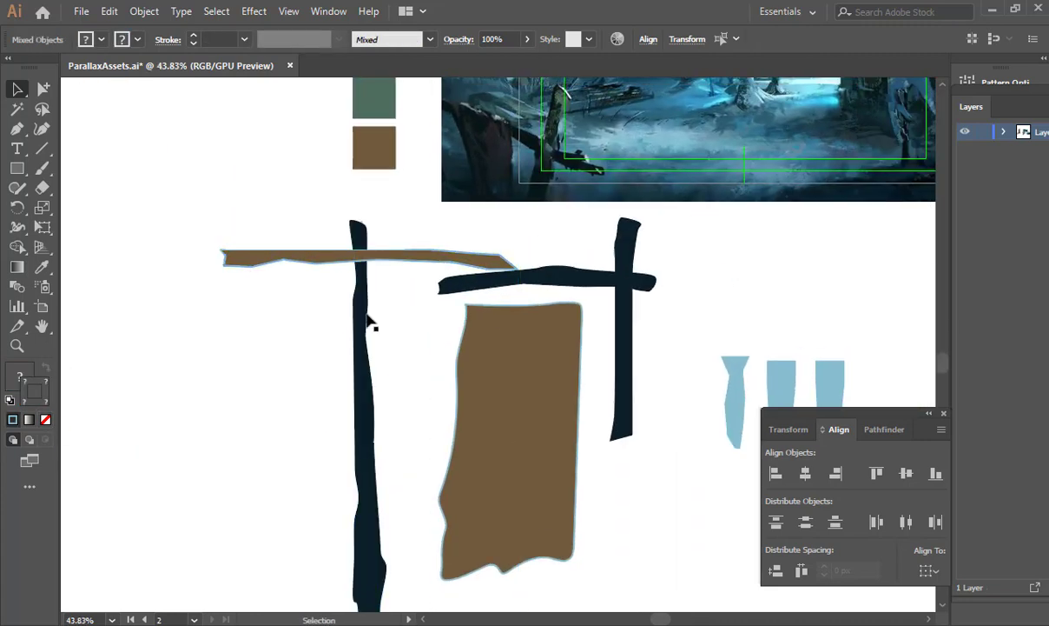
left_click_drag(384, 216, 267, 292)
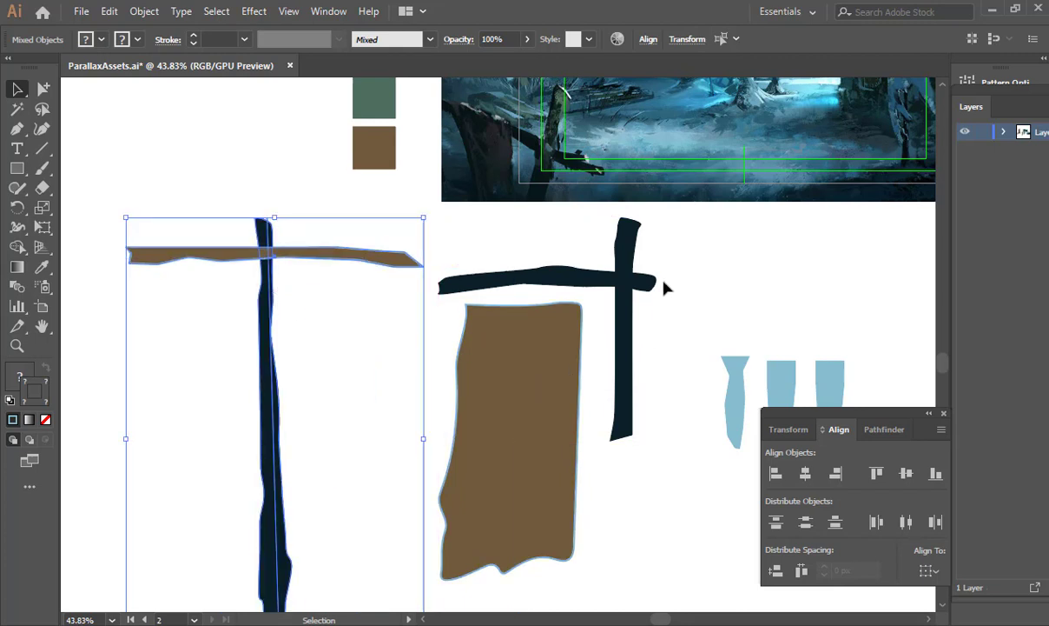
left_click_drag(319, 280, 324, 280)
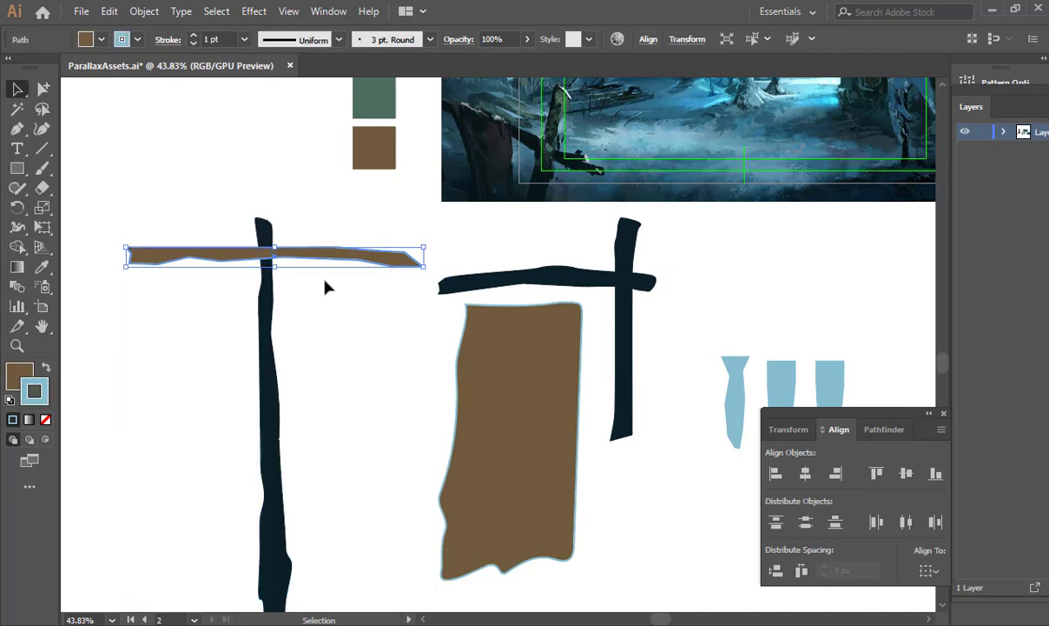
left_click_drag(220, 408, 206, 416)
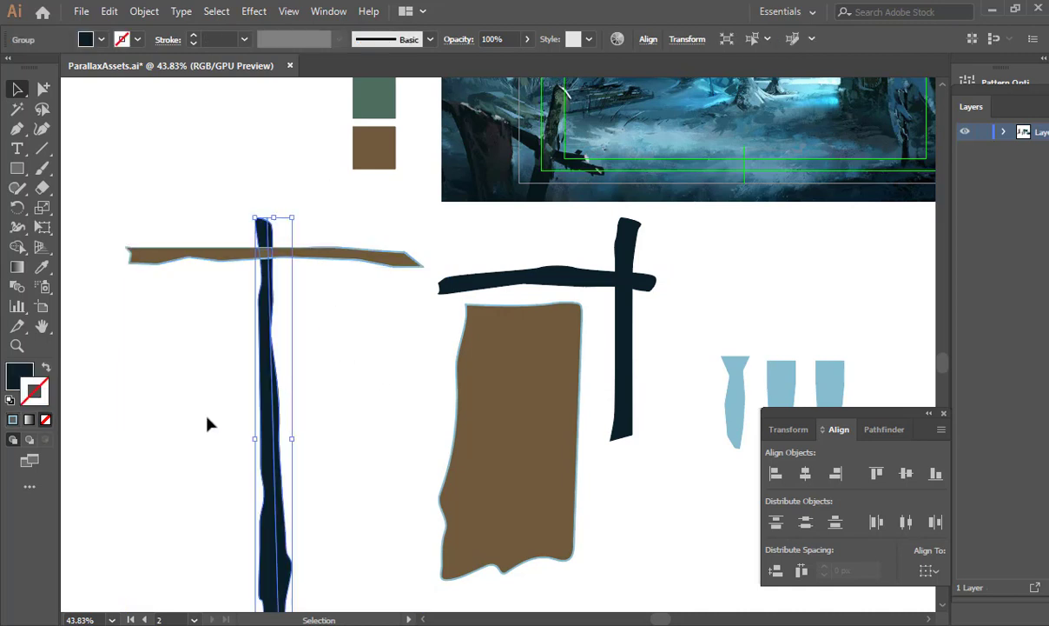
left_click(545, 388)
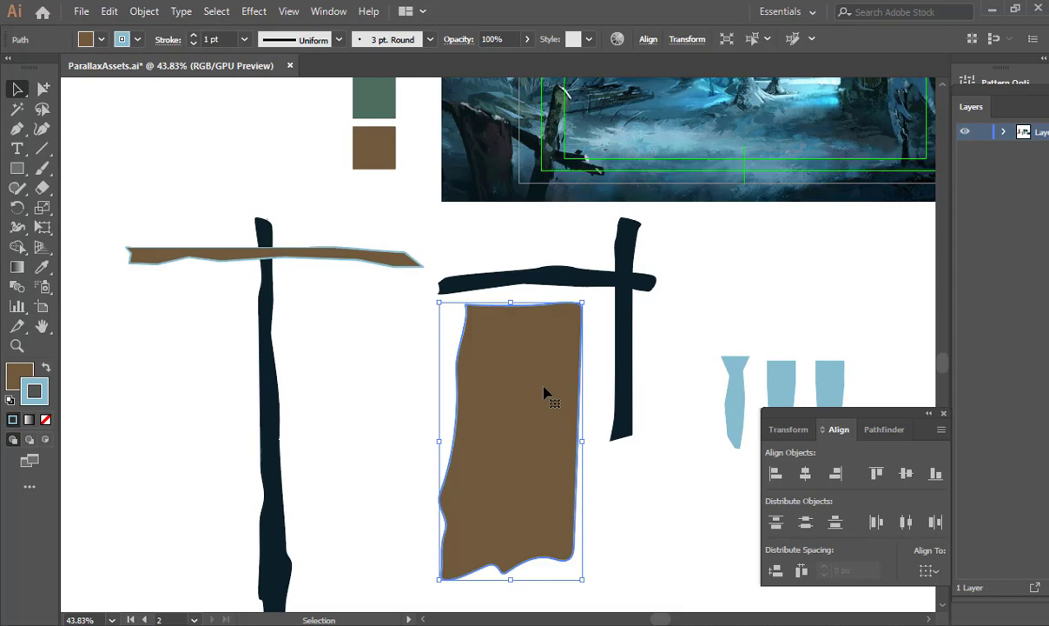
left_click(738, 266)
Draw a small square beside the colour swatches and fill it with bright cyan sampled from the glow at the standing stone.
left_click_drag(761, 310, 607, 349)
left_click_drag(665, 368, 430, 506)
left_click_drag(356, 393, 637, 389)
left_click_drag(698, 368, 207, 421)
left_click(16, 167)
left_click_drag(94, 203, 148, 254)
key("v")
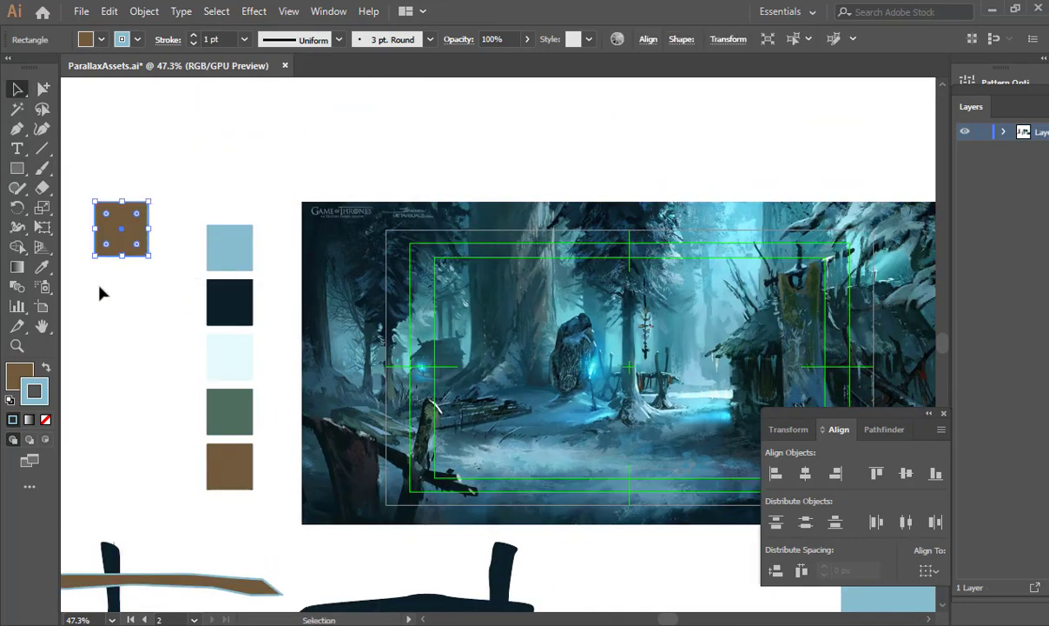
key("x")
key("i")
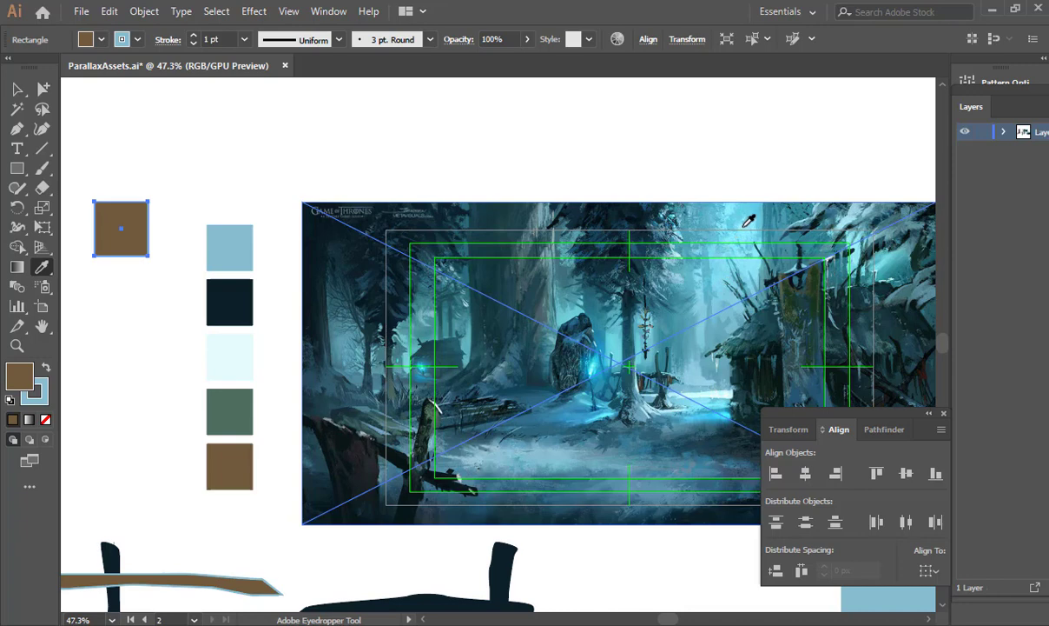
left_click(594, 364)
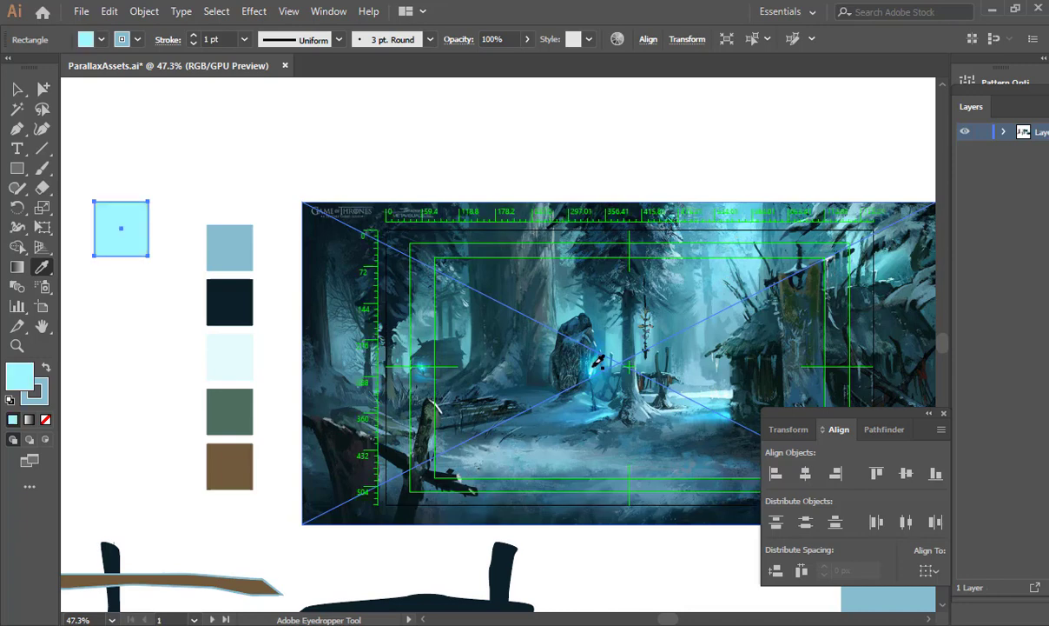
Duplicate the cyan square directly below it and fill the copy with pale blue sampled from the painting's snowy ground.
left_click_drag(130, 243, 135, 301)
left_click_drag(376, 287, 394, 212)
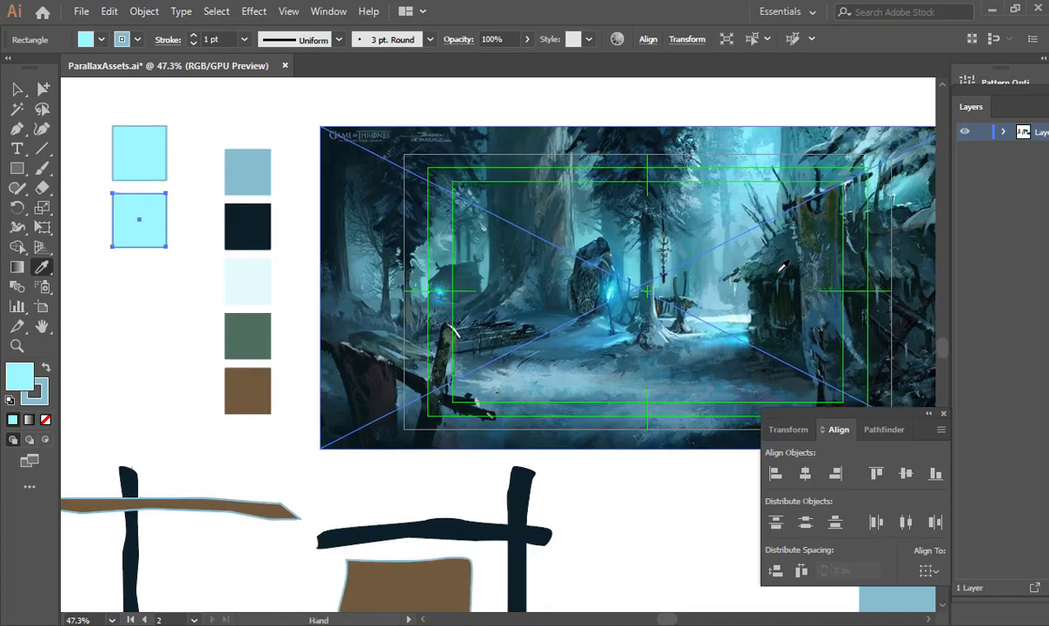
left_click(559, 372)
left_click(509, 361)
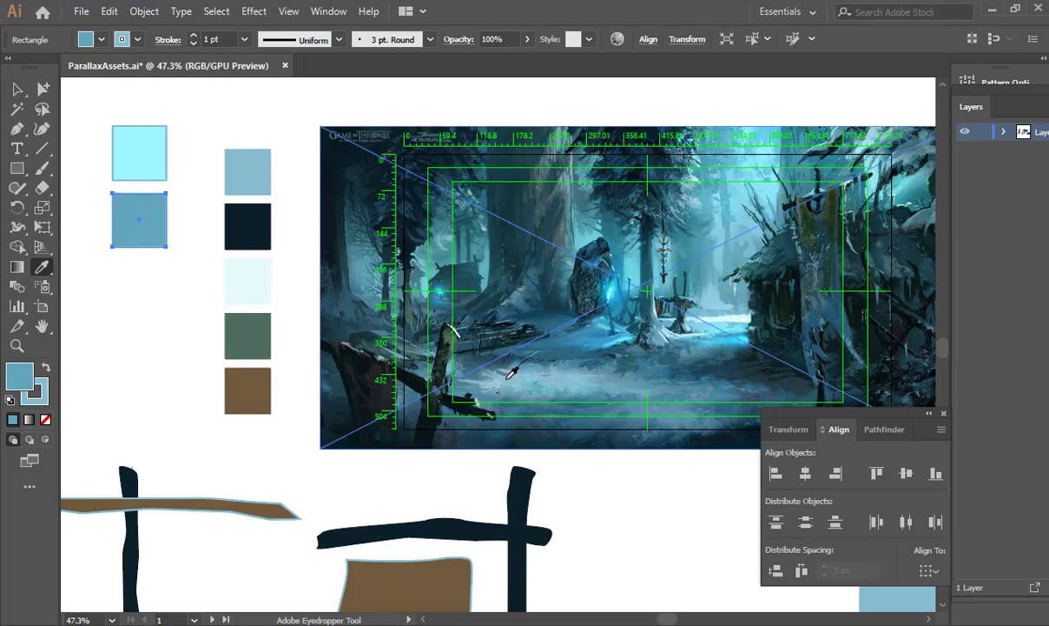
left_click(500, 377)
Duplicate the pale blue square below it and fill the copy with near-black sampled from the broken wood in the foreground.
key("v")
left_click_drag(137, 224, 145, 298)
key("i")
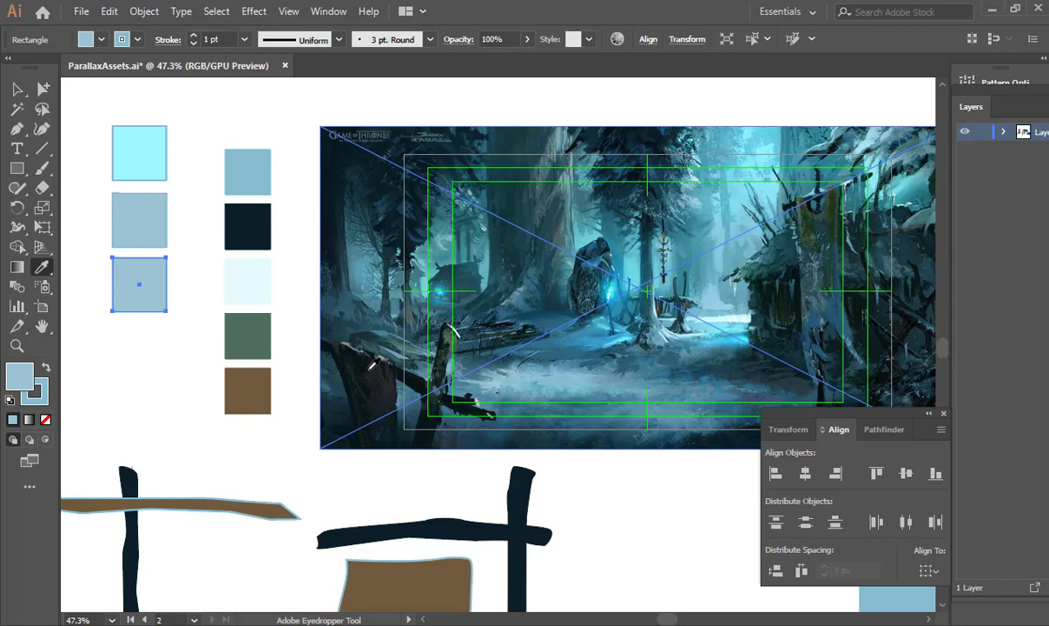
left_click(374, 366)
key("space")
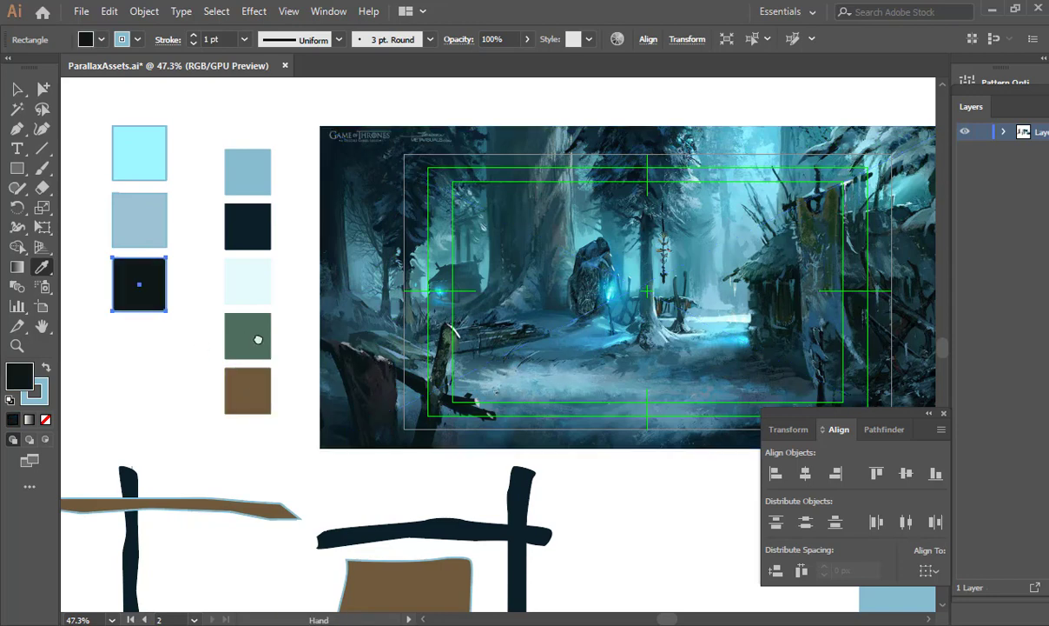
Duplicate the near-black square below it and fill the copy with dark teal sampled from the roof of the near hut.
left_click_drag(258, 340, 344, 332)
left_click_drag(236, 291, 236, 354)
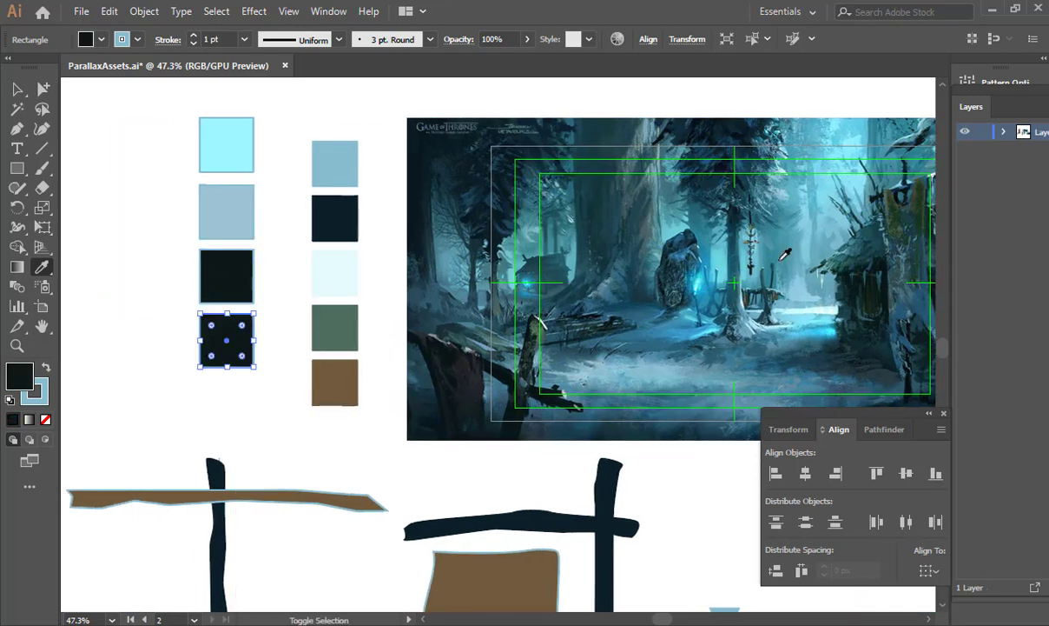
key("i")
left_click_drag(751, 265, 635, 289)
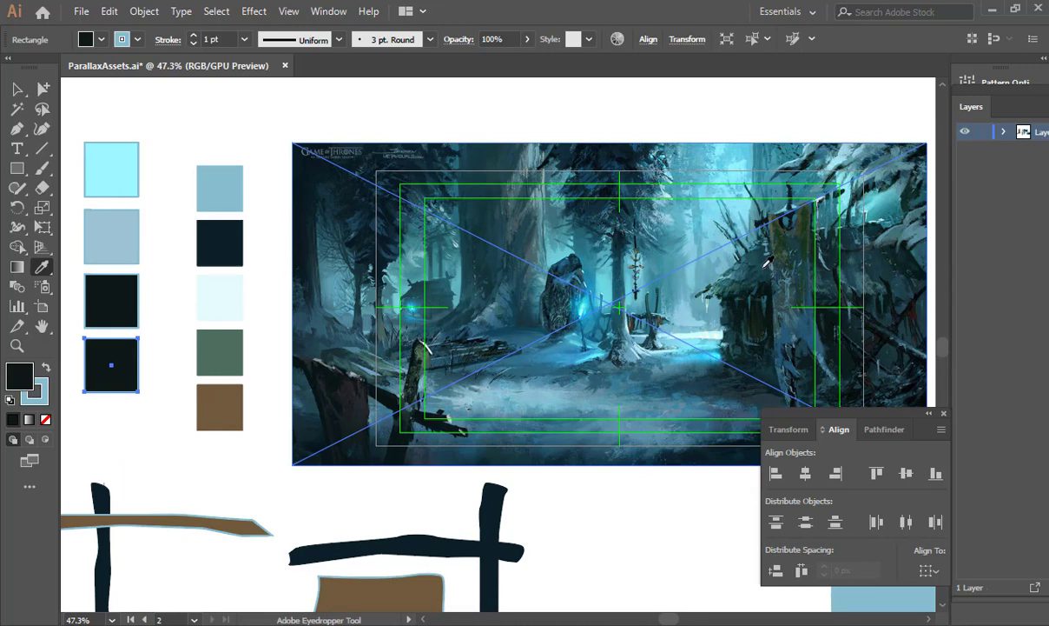
left_click(766, 264)
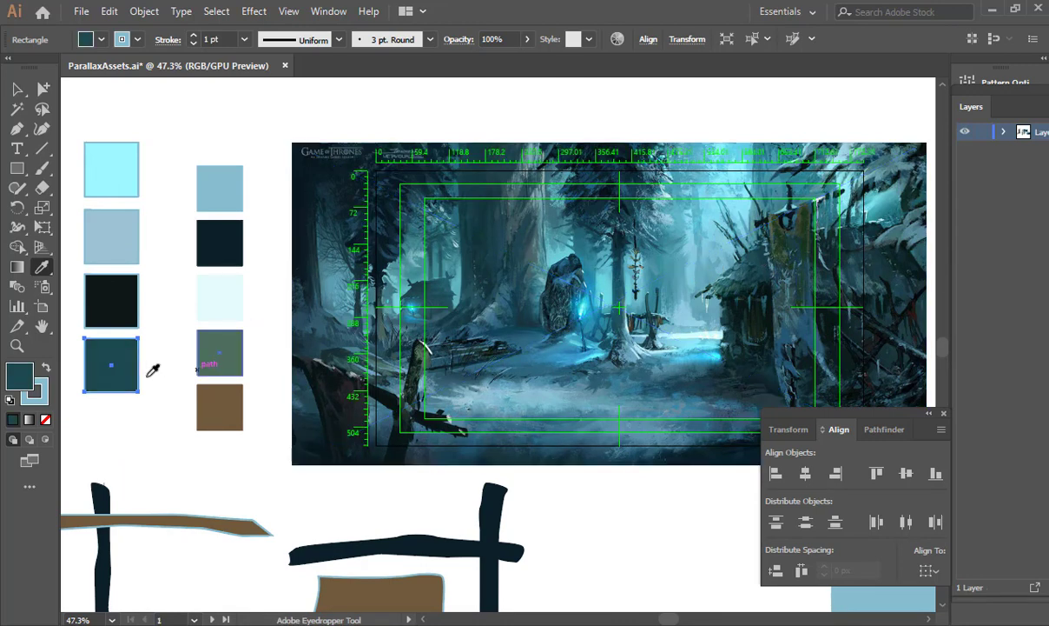
Duplicate the dark teal square below it and fill the copy with olive green sampled up close from the painting's hanging banner.
key("v")
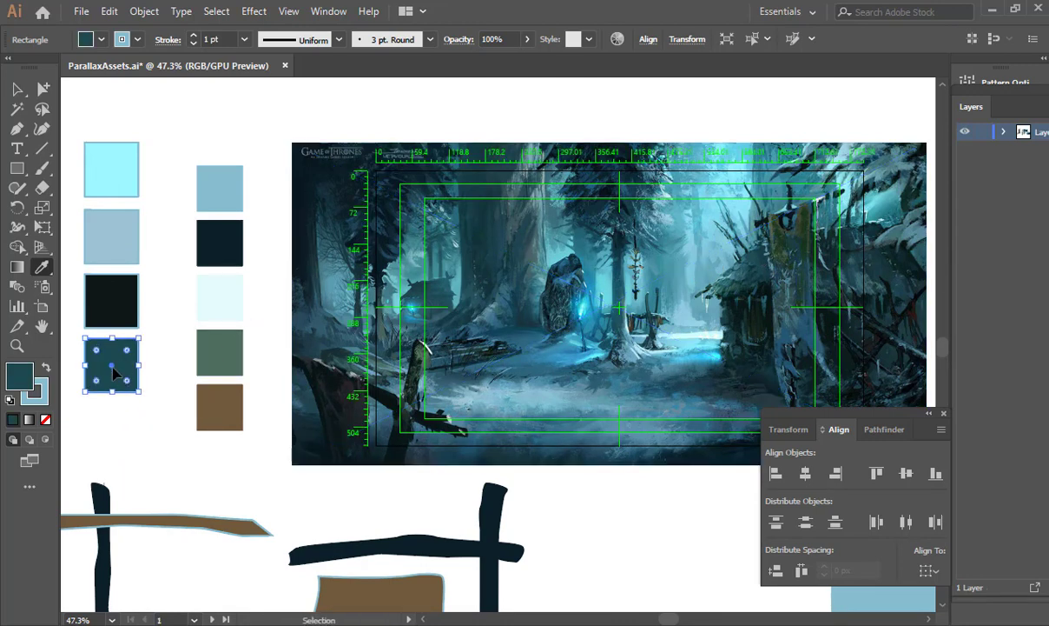
left_click_drag(111, 368, 112, 429)
key("i")
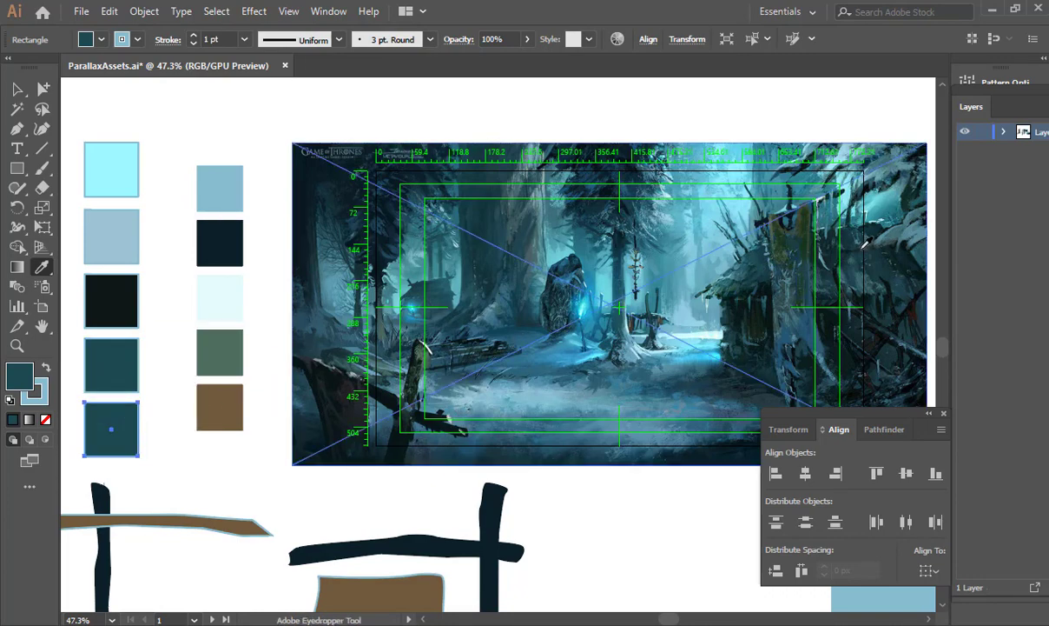
left_click(812, 219)
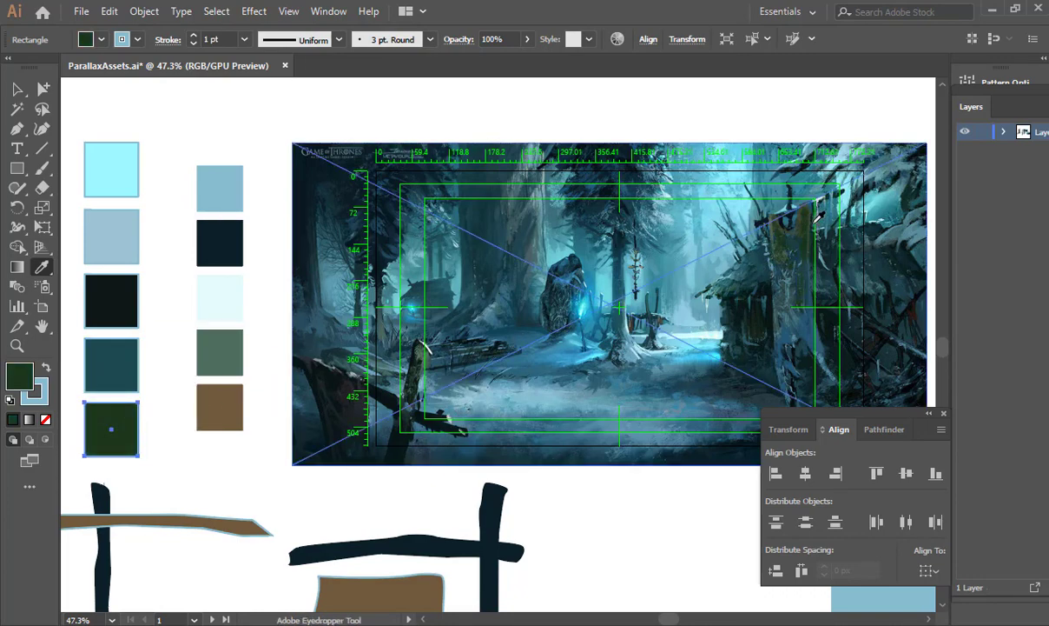
key("ctrl+space")
left_click_drag(804, 231, 1028, 199)
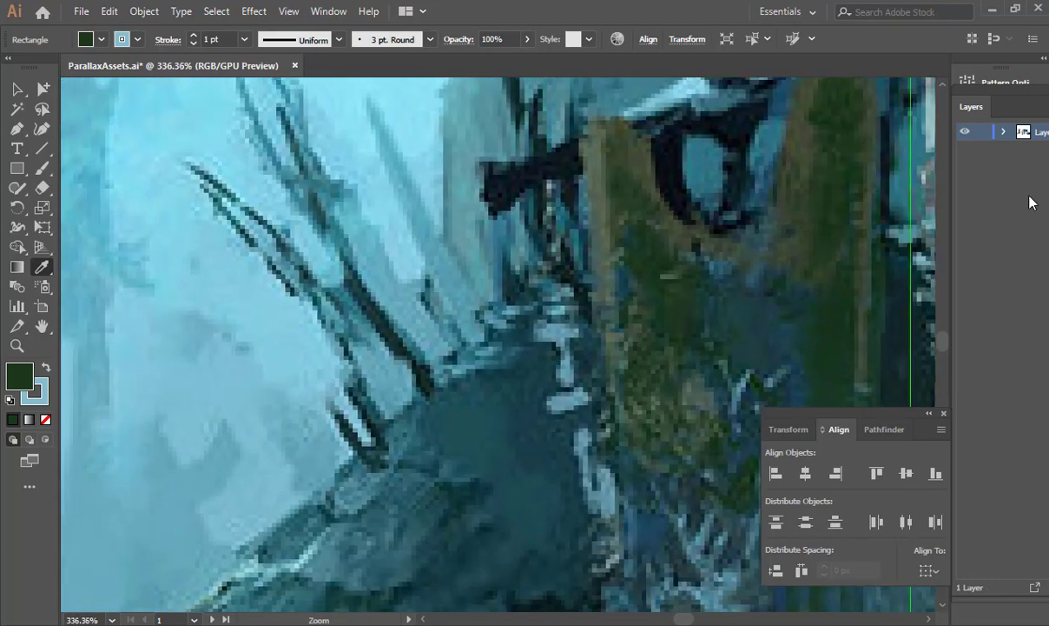
left_click(801, 139)
key("ctrl+space")
left_click_drag(726, 243, 686, 248)
key("space")
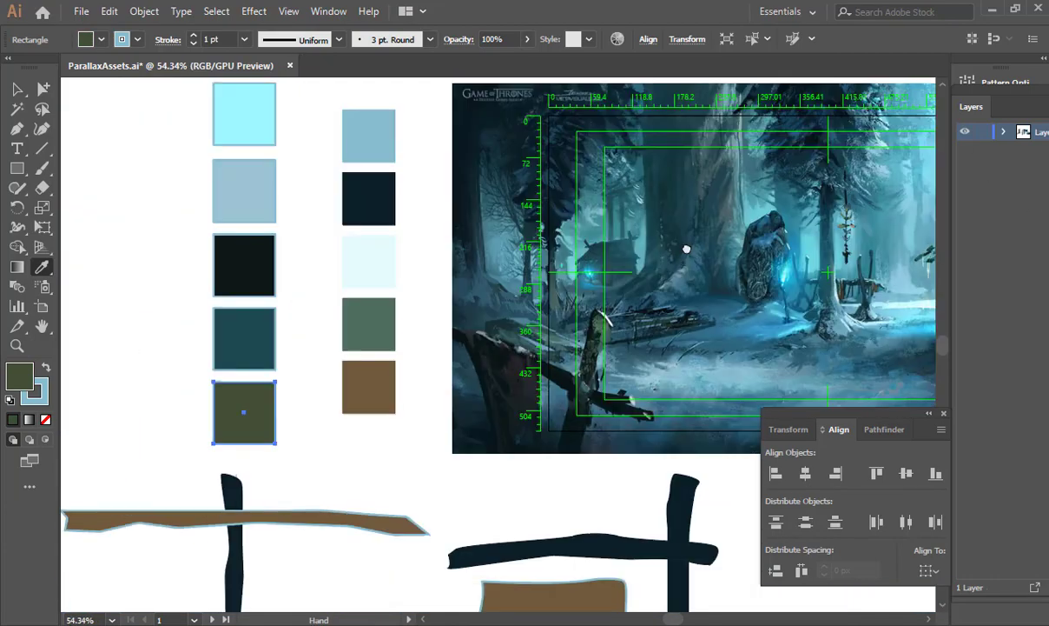
Refill the lowest square with the teal of the square above it and shift its hue to 49°, giving #51471D.
left_click(364, 318)
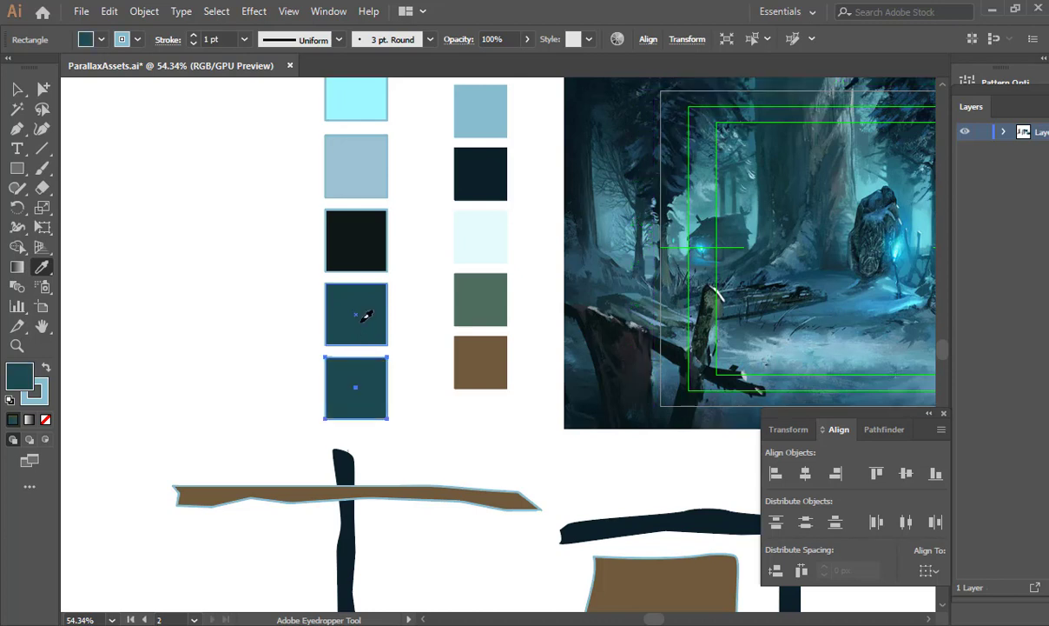
double_click(13, 383)
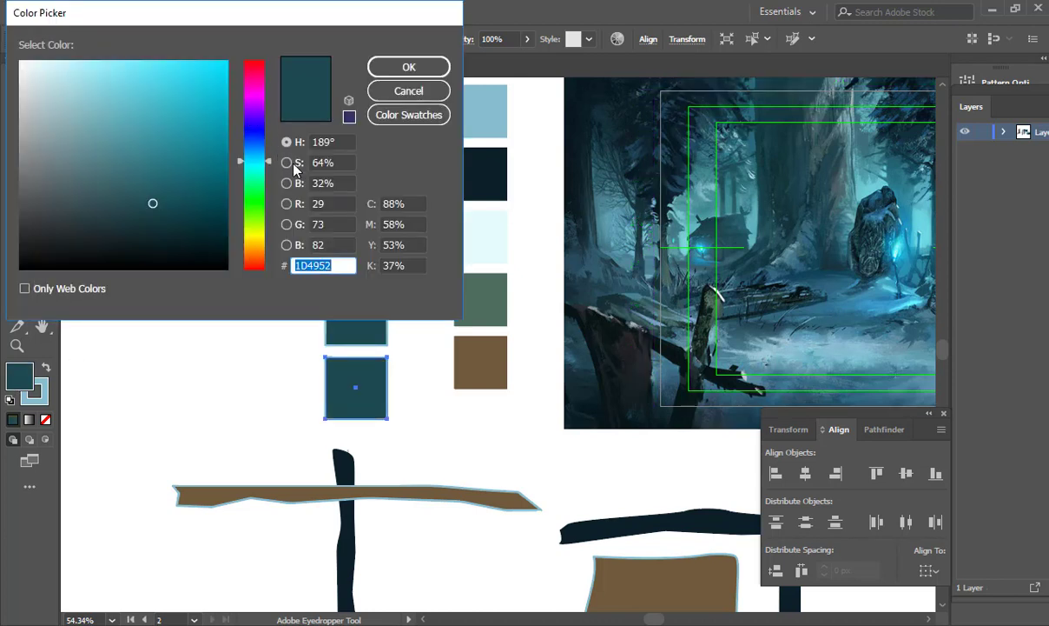
left_click_drag(254, 159, 269, 245)
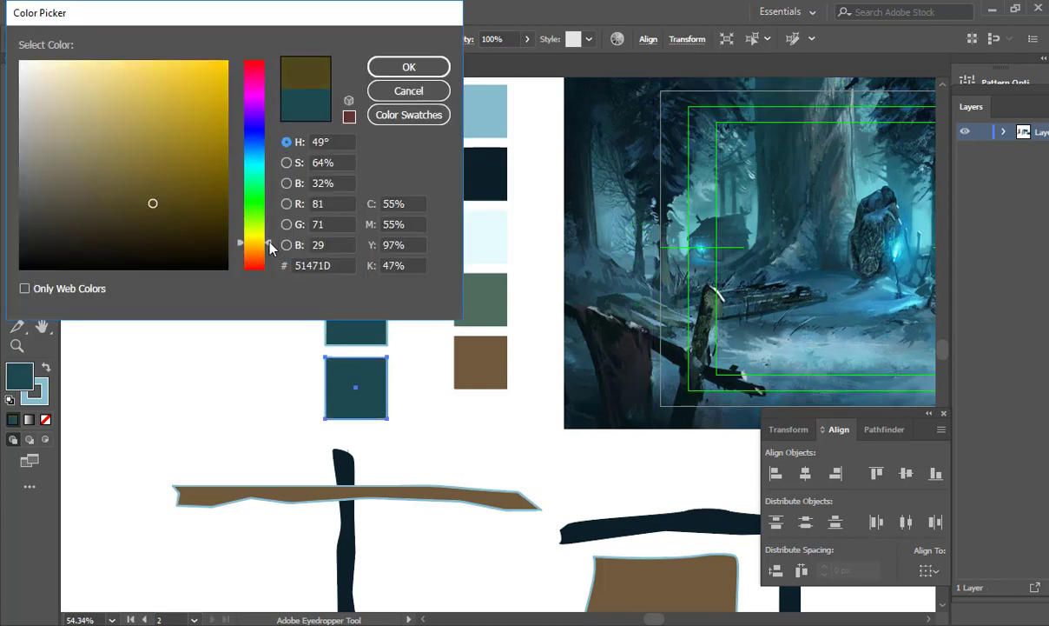
left_click(429, 68)
key("v")
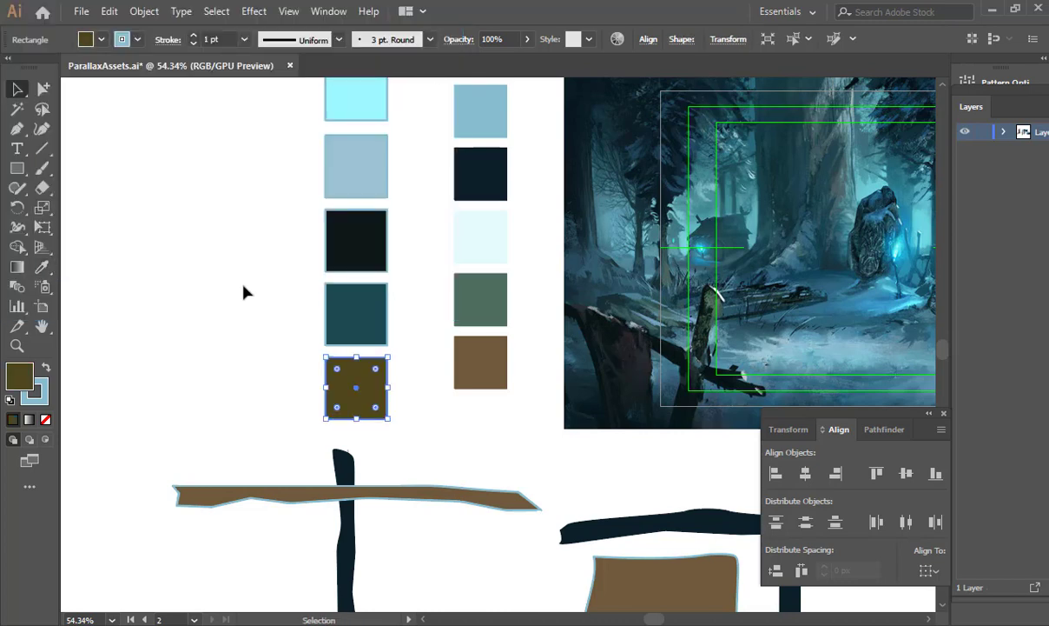
left_click(245, 292)
Delete the column of five newly sampled squares, keeping the original swatch column beside the painting.
left_click_drag(299, 317, 146, 338)
left_click_drag(353, 330, 233, 334)
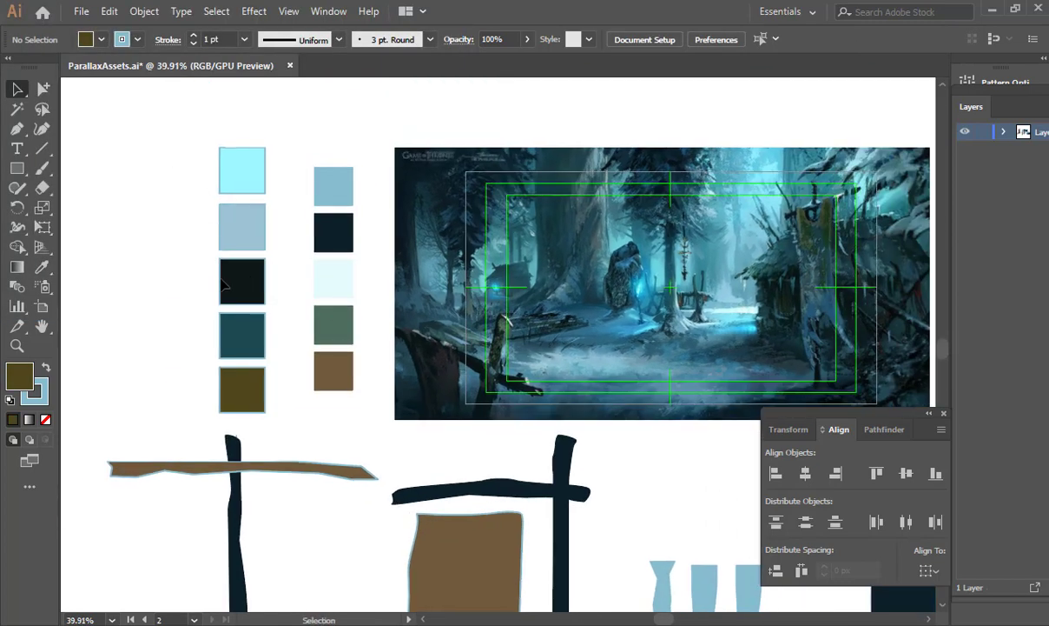
left_click_drag(158, 141, 274, 383)
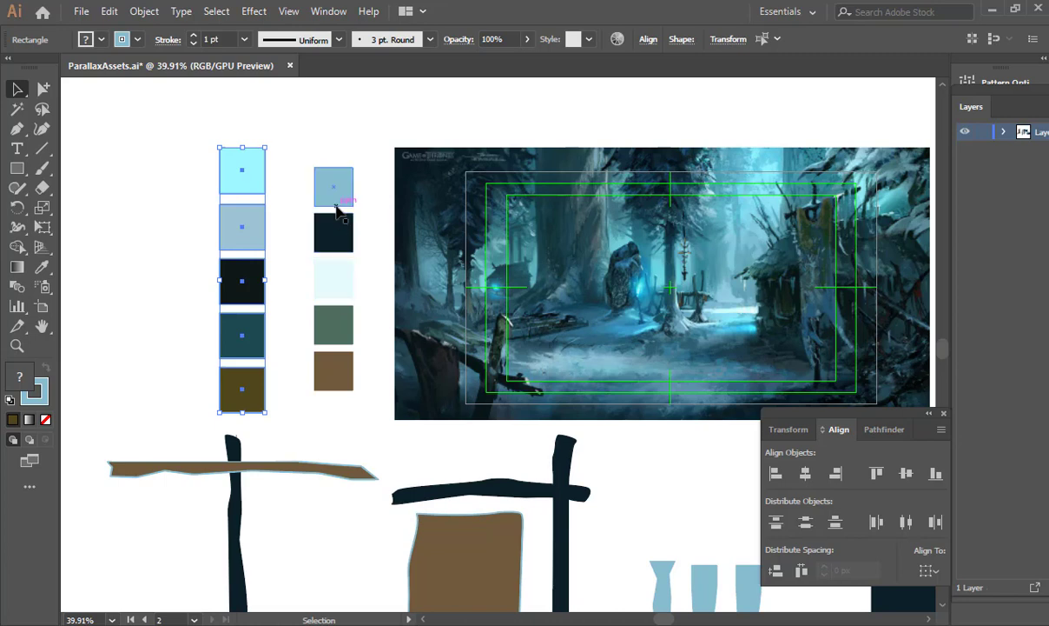
key("Delete")
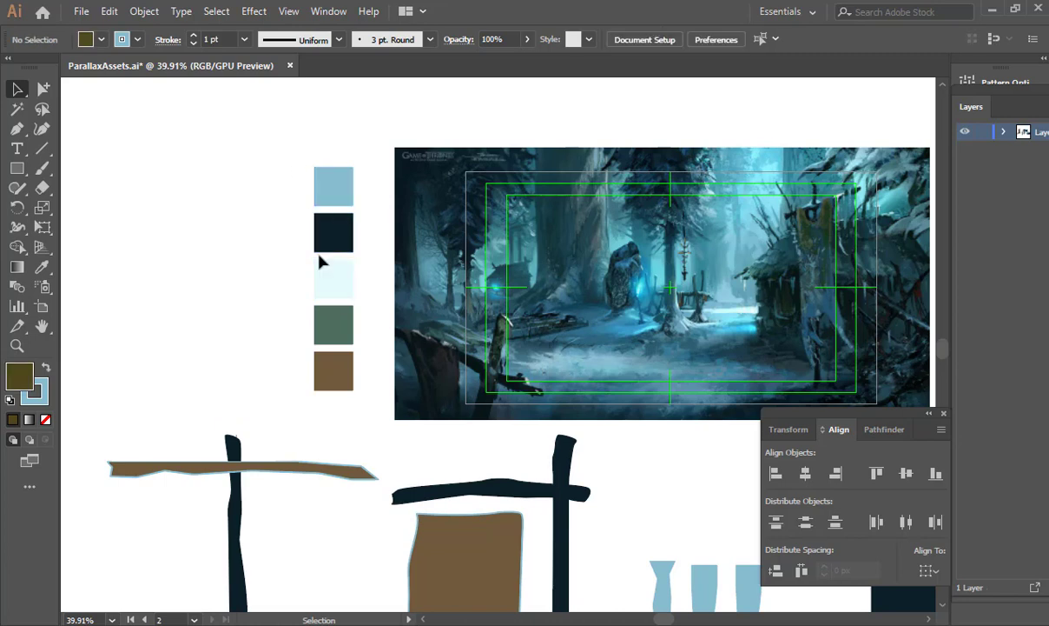
left_click_drag(279, 129, 365, 447)
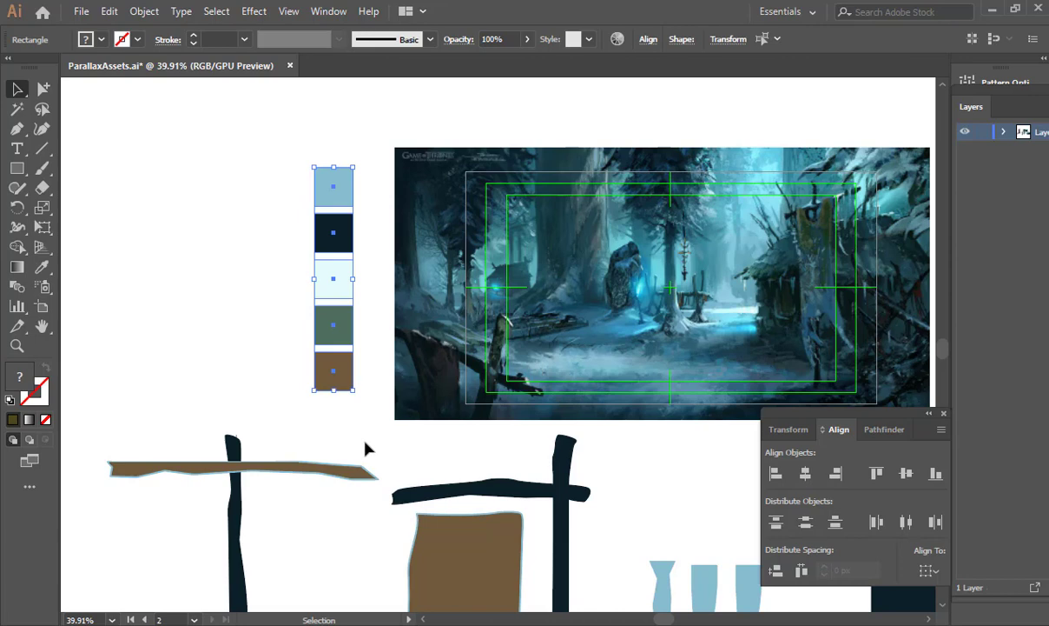
left_click(369, 446)
left_click_drag(630, 374, 354, 336)
left_click_drag(486, 354, 374, 399)
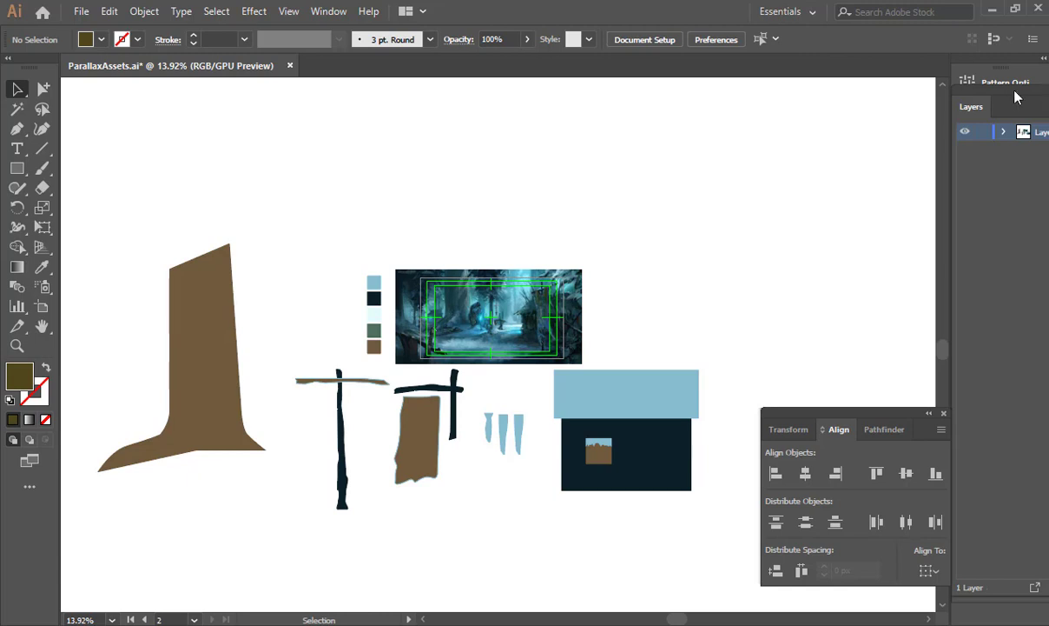
Bring the Layers panel fully into view, create a new layer named "Tree" and move the brown tree trunk onto it.
left_click_drag(1017, 97, 890, 77)
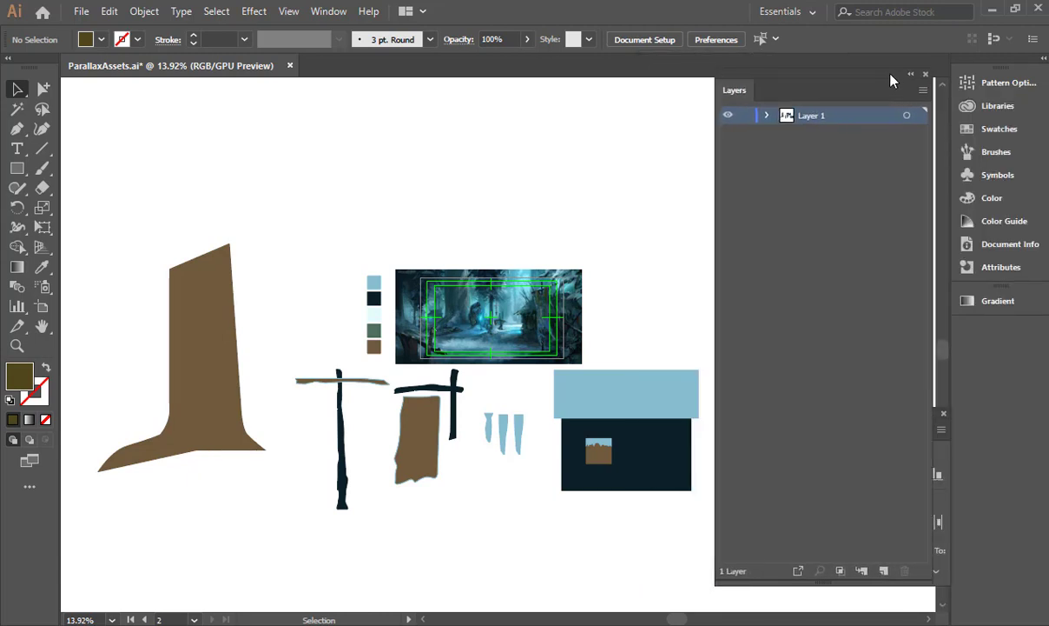
left_click(213, 363)
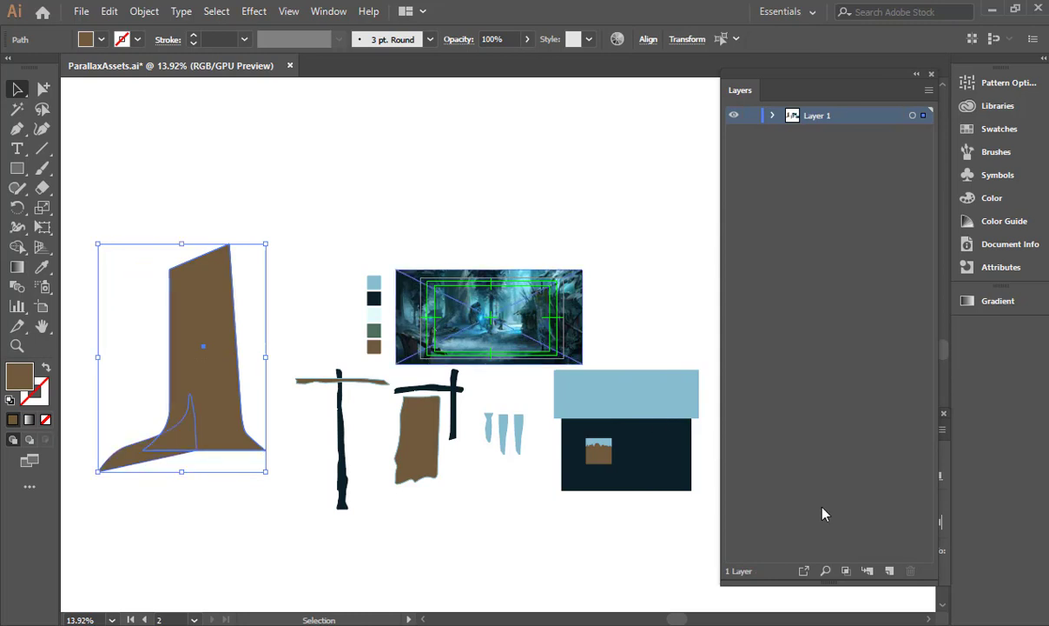
left_click(889, 570)
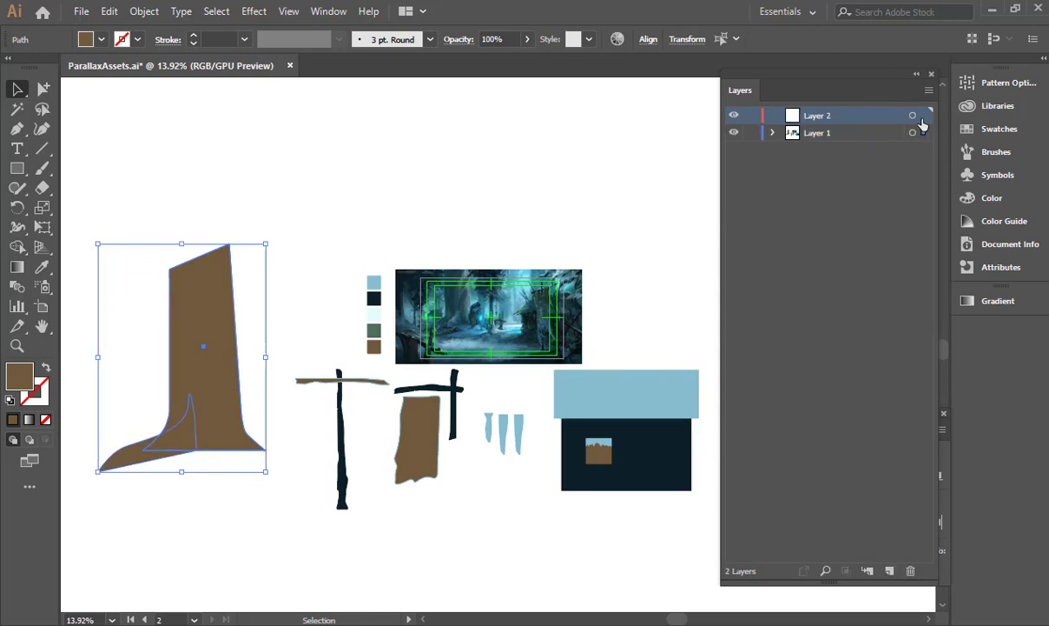
left_click_drag(923, 124, 924, 115)
double_click(823, 116)
type("Tree")
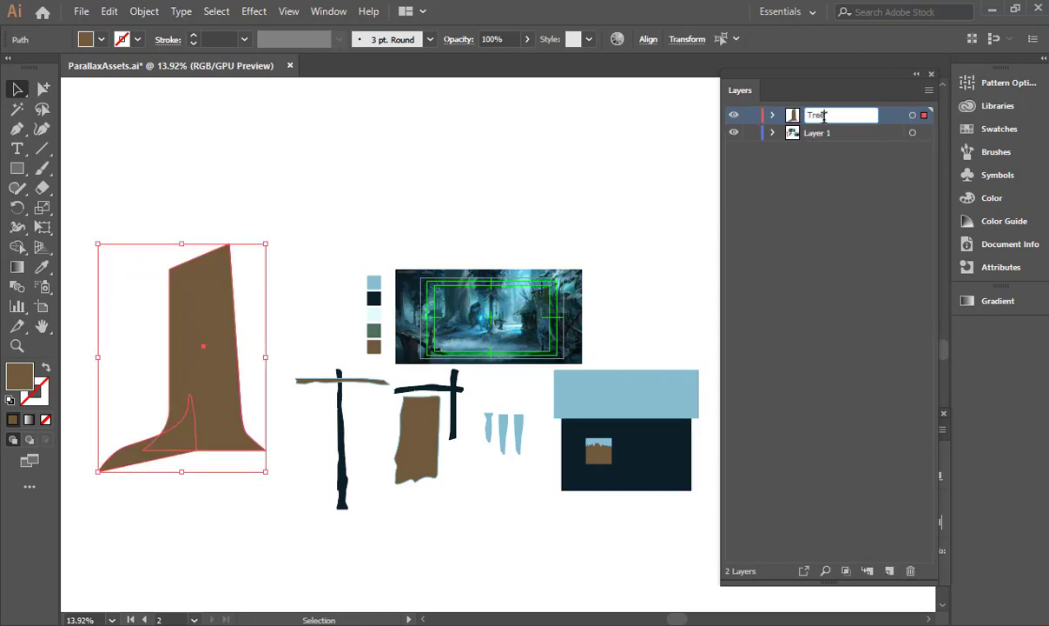
key("Return")
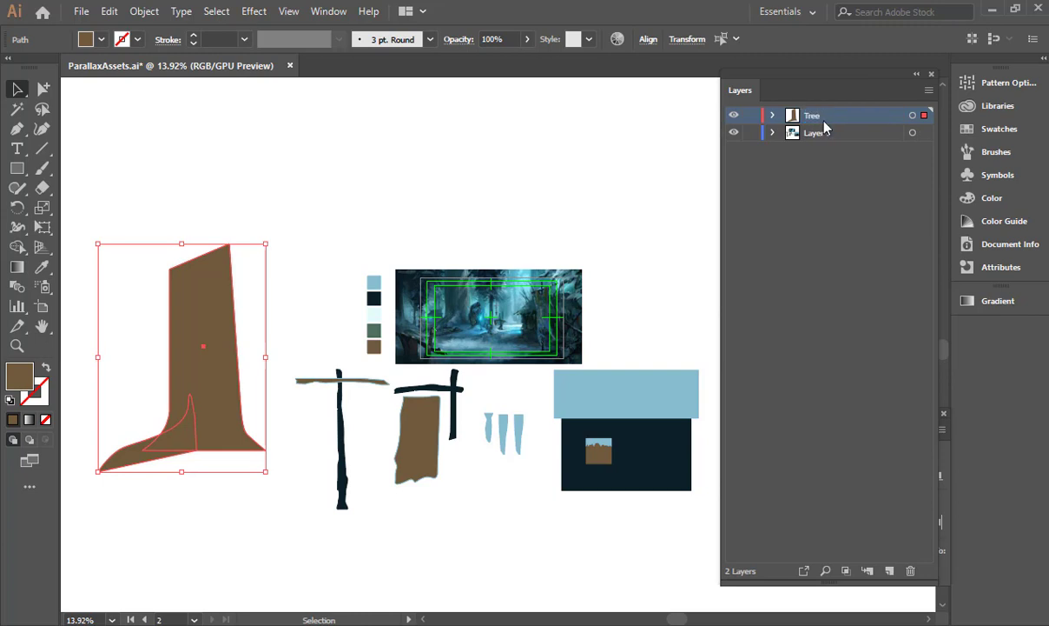
Remove the outline stroke from the brown plank and create a new layer named "TSTand_Horiz" below the Tree layer.
left_click(322, 380)
left_click(591, 391, "shift")
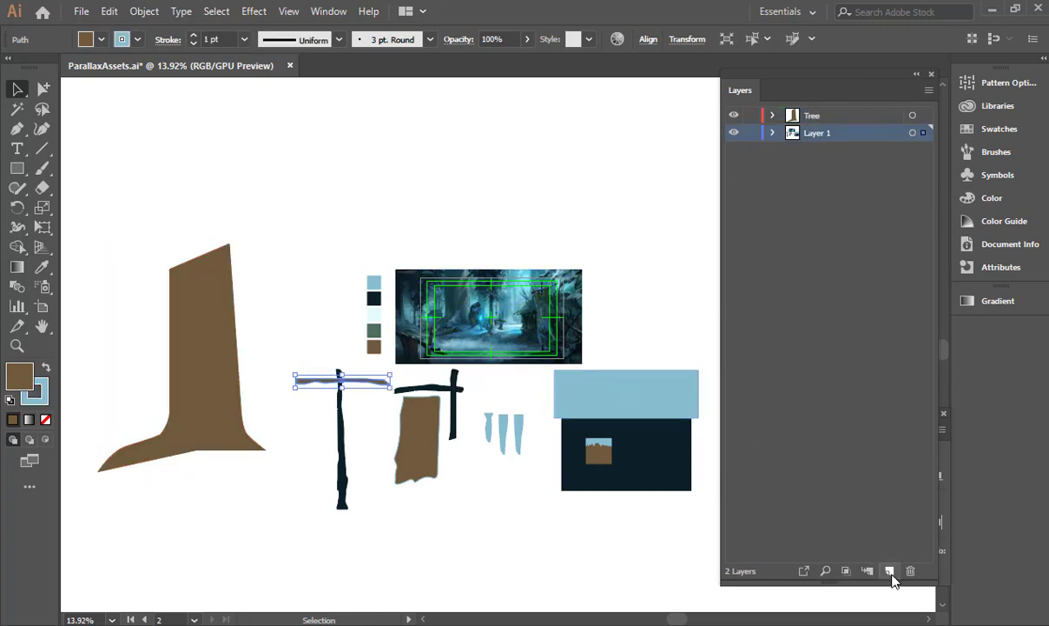
left_click(221, 395, "shift")
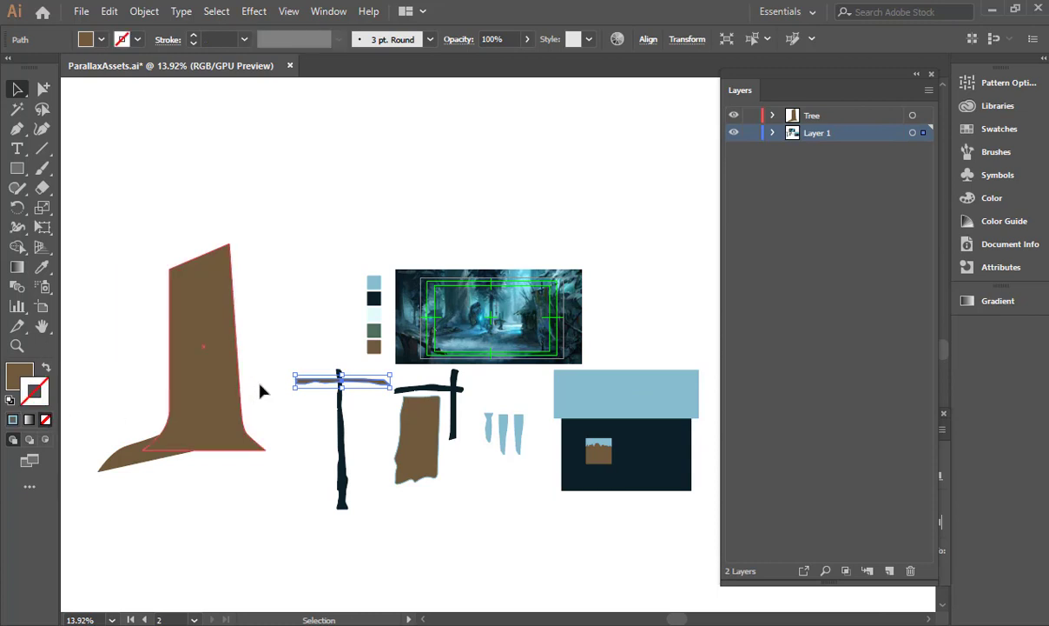
left_click(891, 570)
double_click(817, 134)
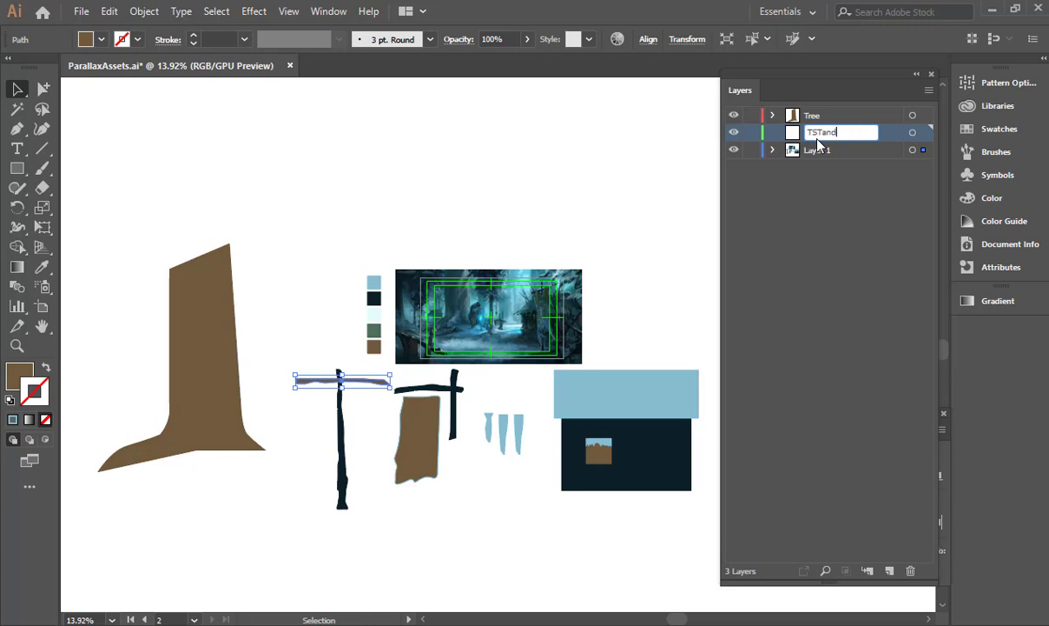
type("TSTand_Horiz")
key("Return")
Select the dark vertical post of the T-shaped stand and create a new layer named "TStand_Vert" above Layer 1.
left_click(341, 439)
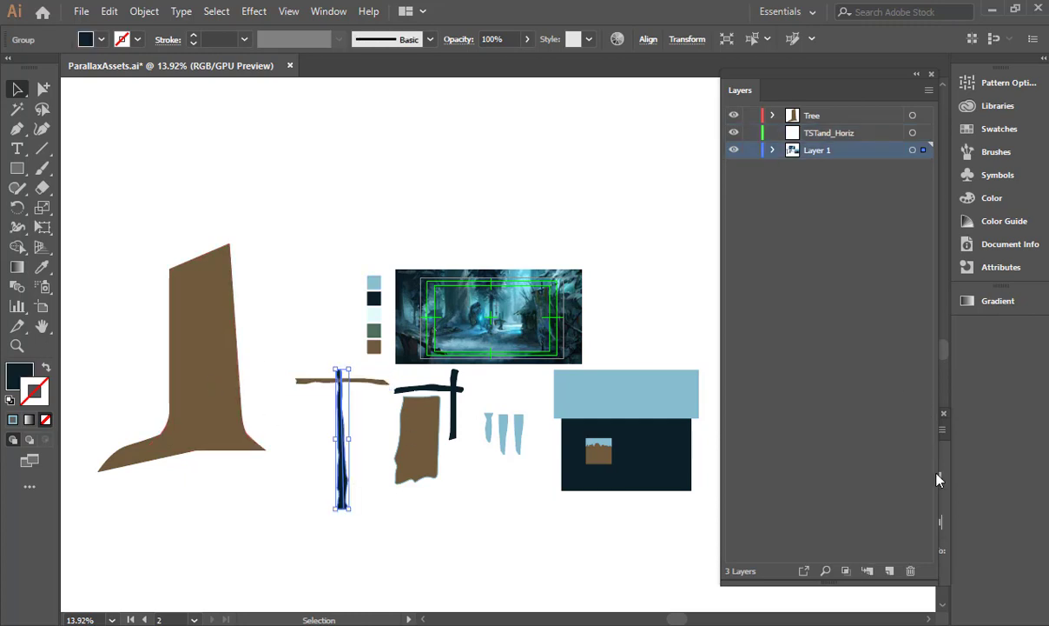
left_click(891, 570)
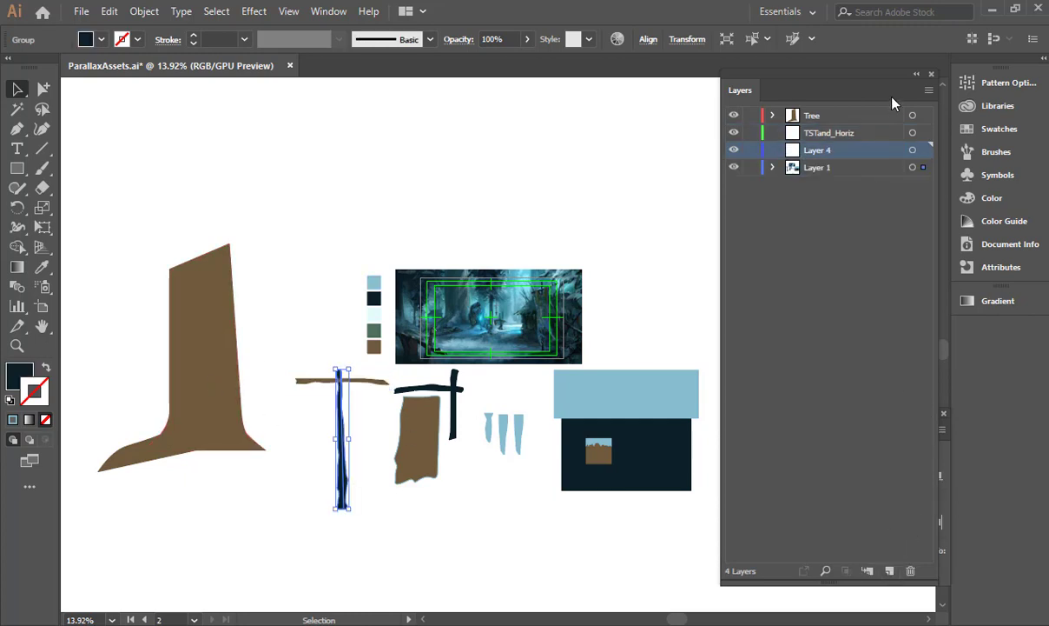
double_click(815, 151)
type("TStand")
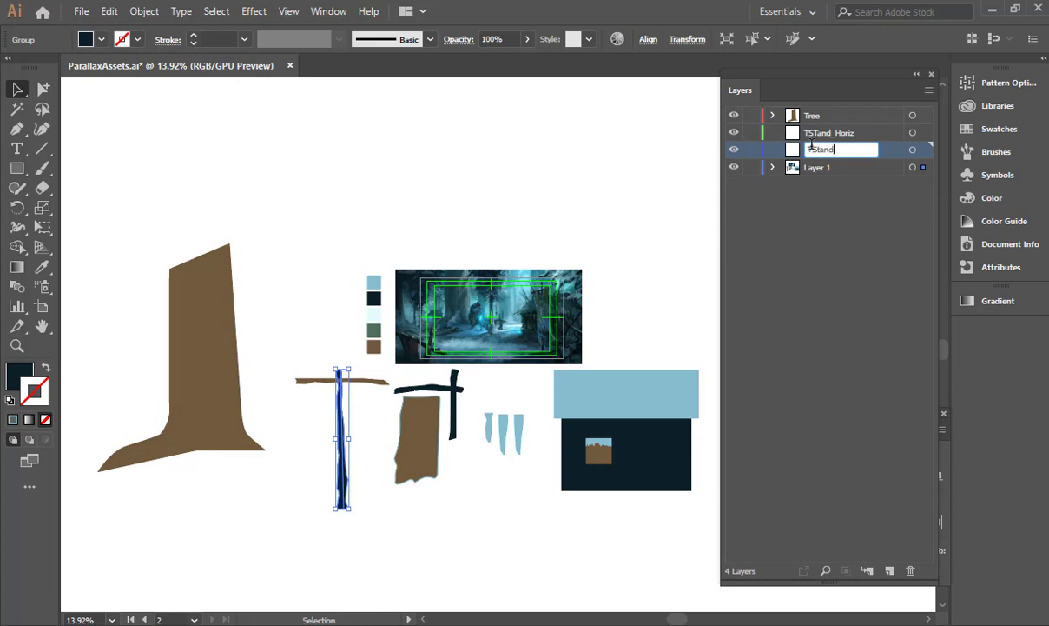
type("_Vert")
key("Return")
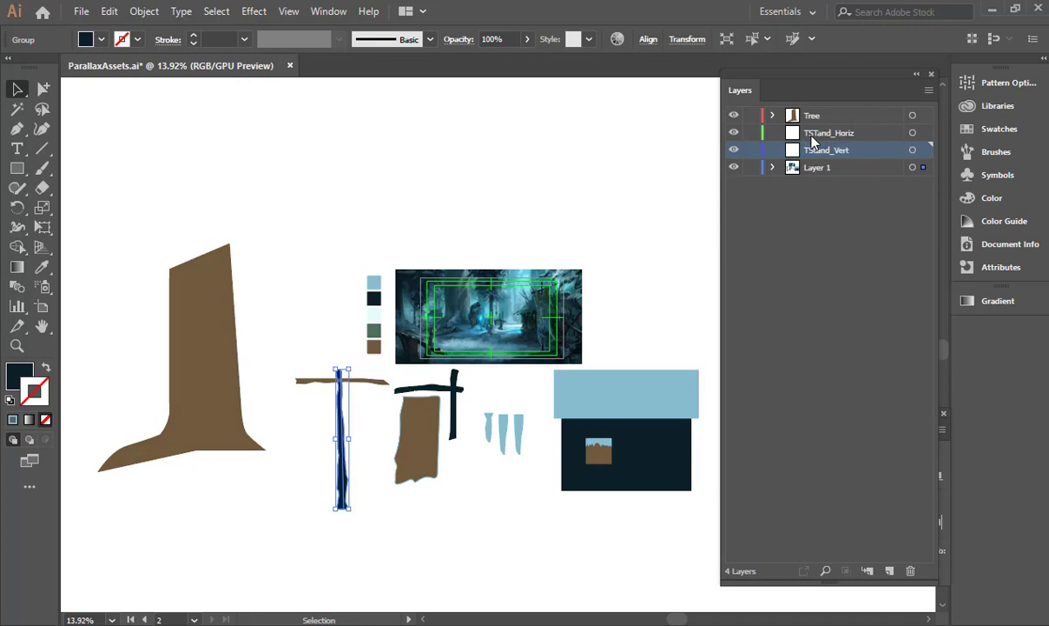
Correct the capitalisation of the horizontal plank's layer name to "TStand_Horiz".
double_click(813, 133)
left_click(818, 132)
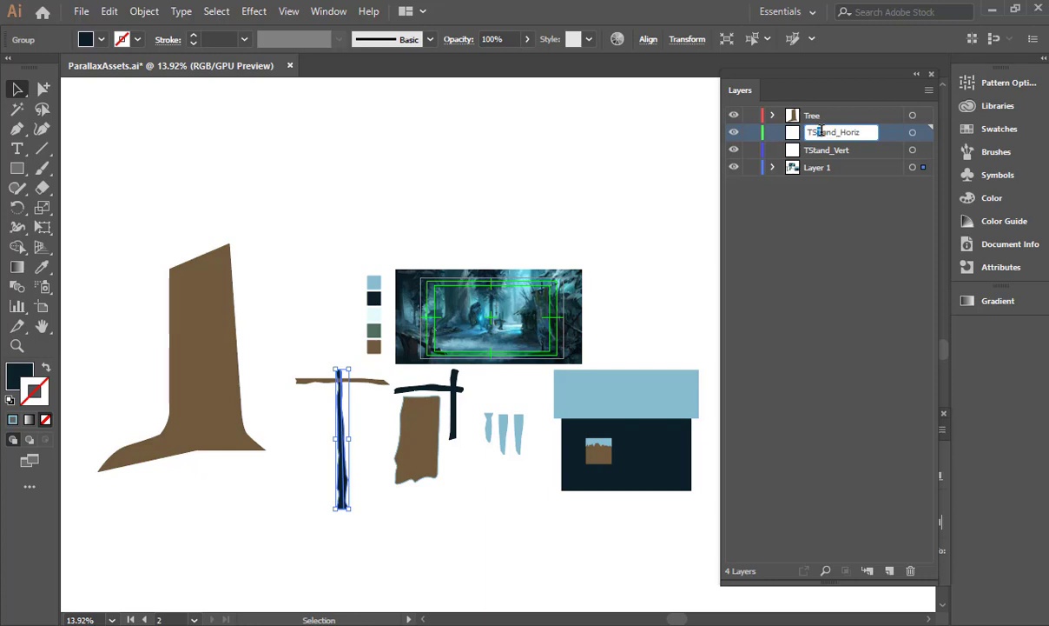
left_click(830, 225)
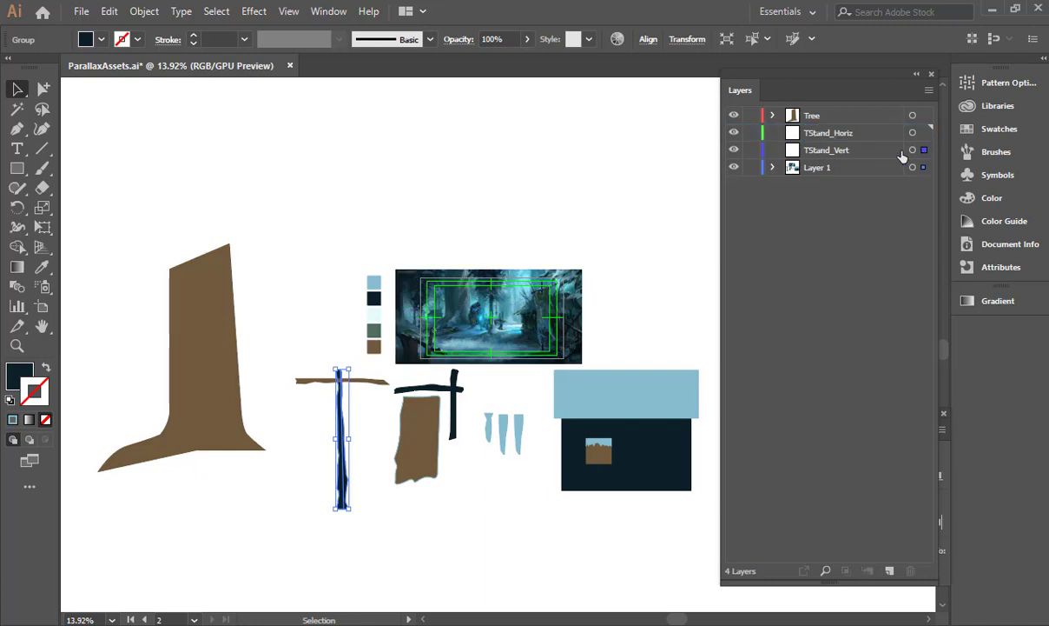
Move the dark vertical post onto the TStand_Vert layer and the brown horizontal plank onto the TStand_Horiz layer.
left_click_drag(903, 156, 904, 155)
left_click_drag(278, 352, 325, 387)
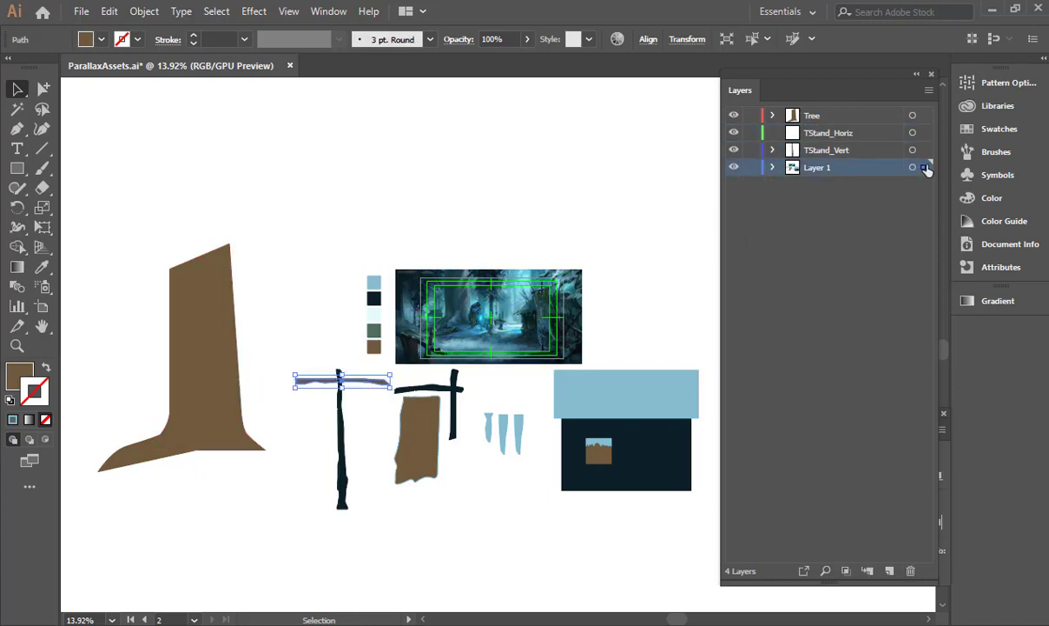
left_click_drag(927, 170, 925, 133)
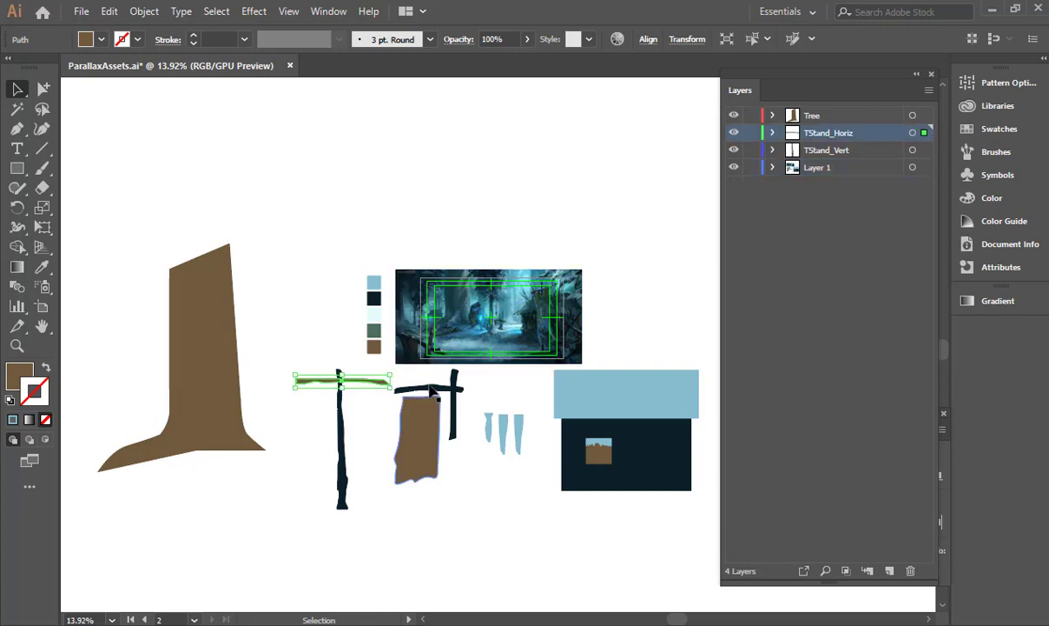
Move the dark L-shaped stand above the brown banner onto a new layer named "LStand".
left_click(431, 389)
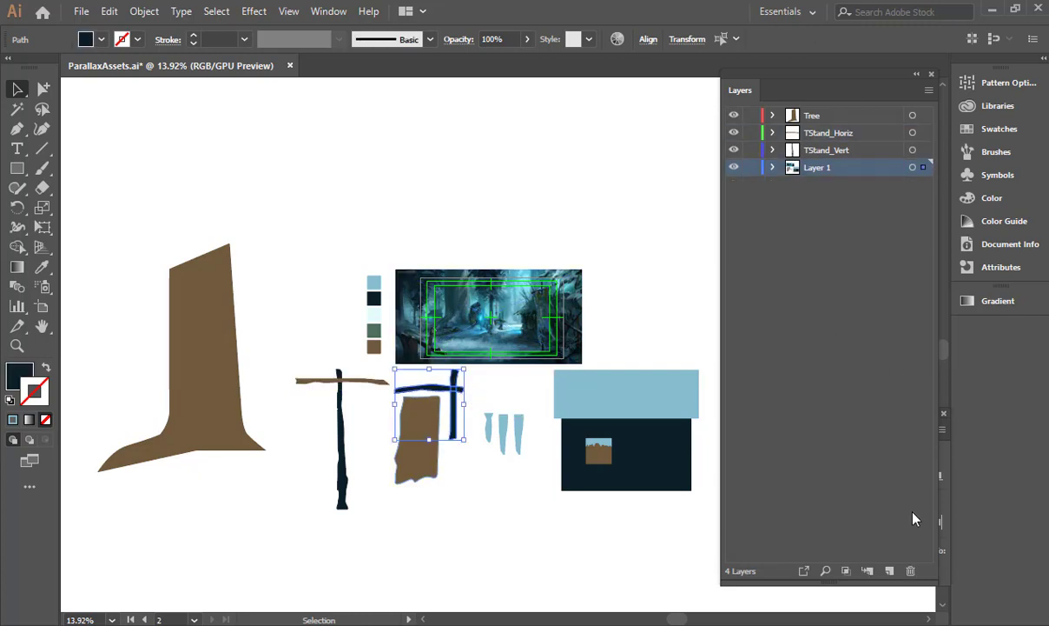
left_click(890, 571)
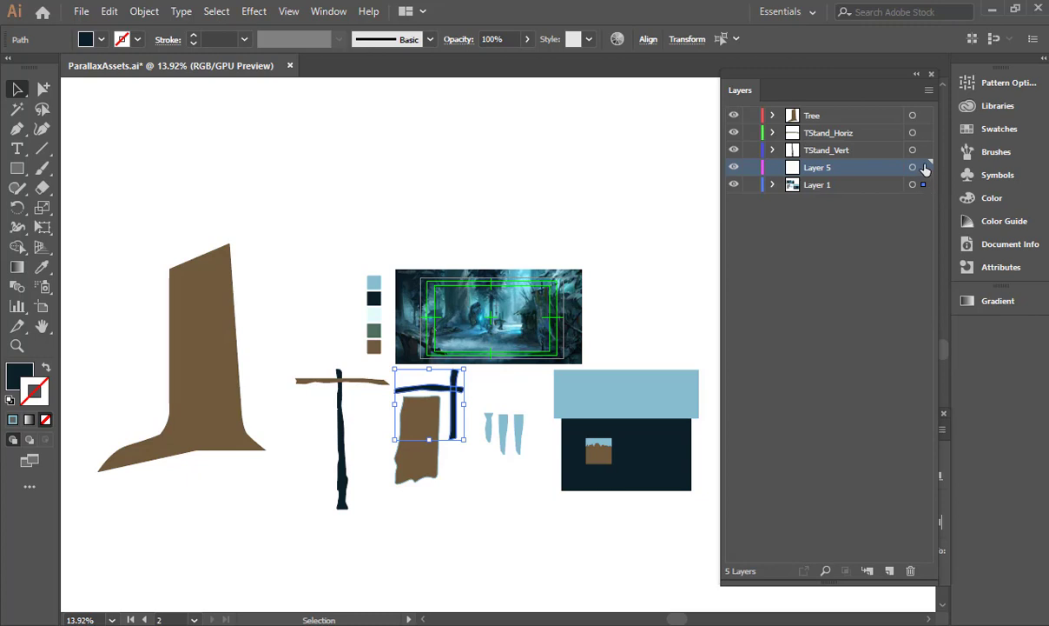
double_click(813, 170)
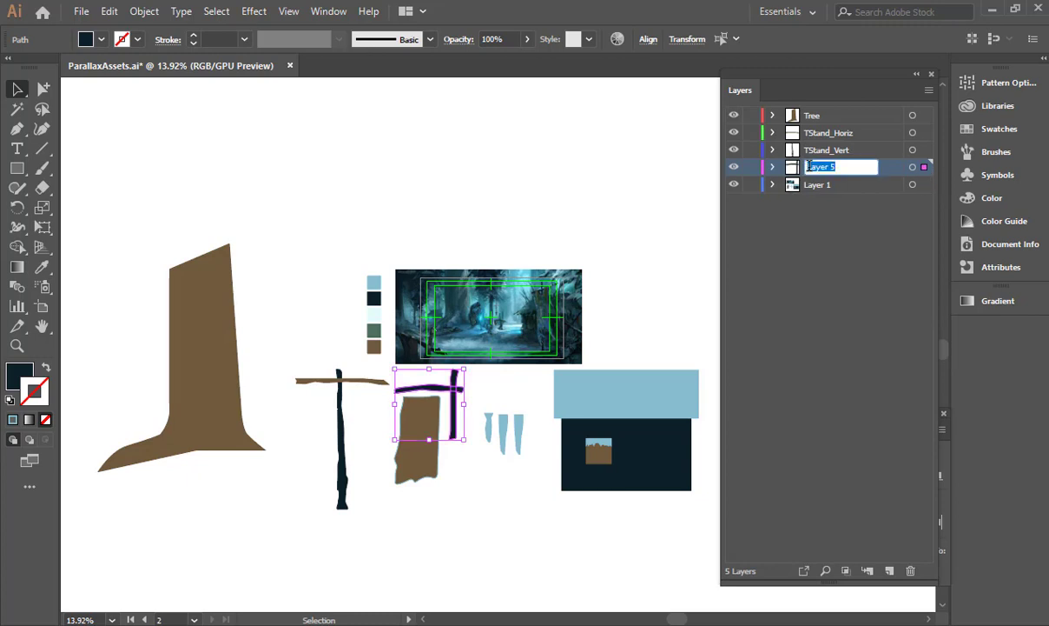
key("BackSpace")
type("TStand")
key("Return")
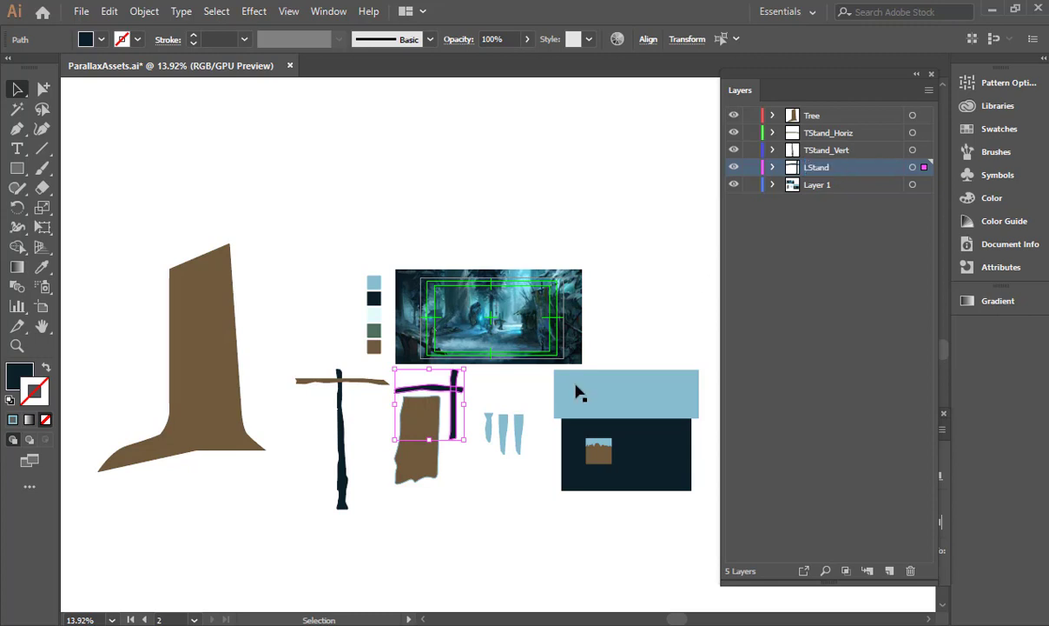
Move the brown banner with the ragged edge onto a new layer named "Tarp01".
left_click(404, 453)
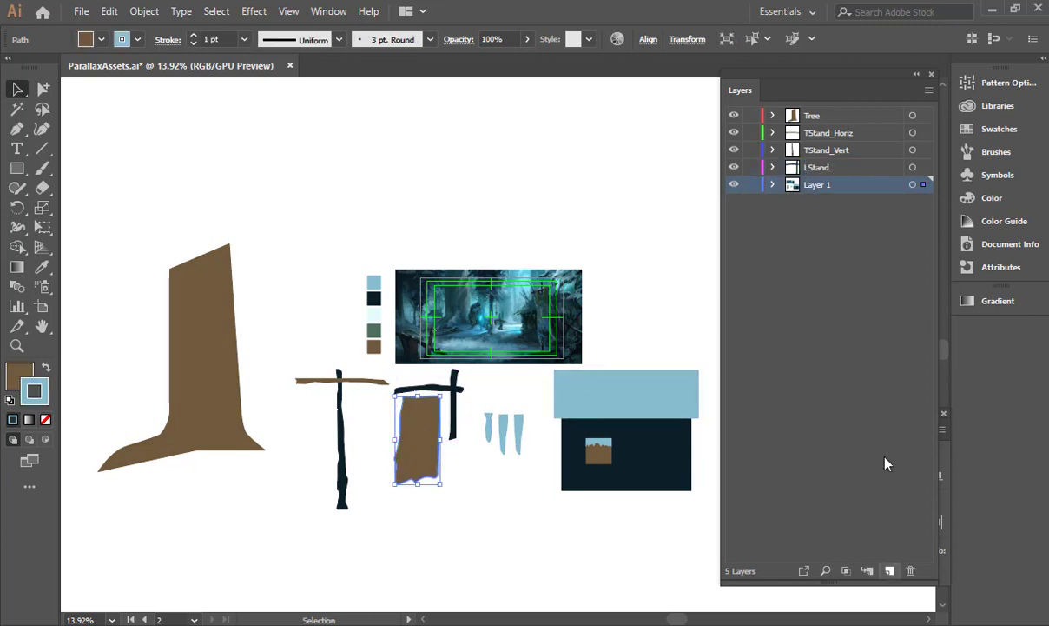
key("ctrl+l")
left_click_drag(924, 201, 924, 184)
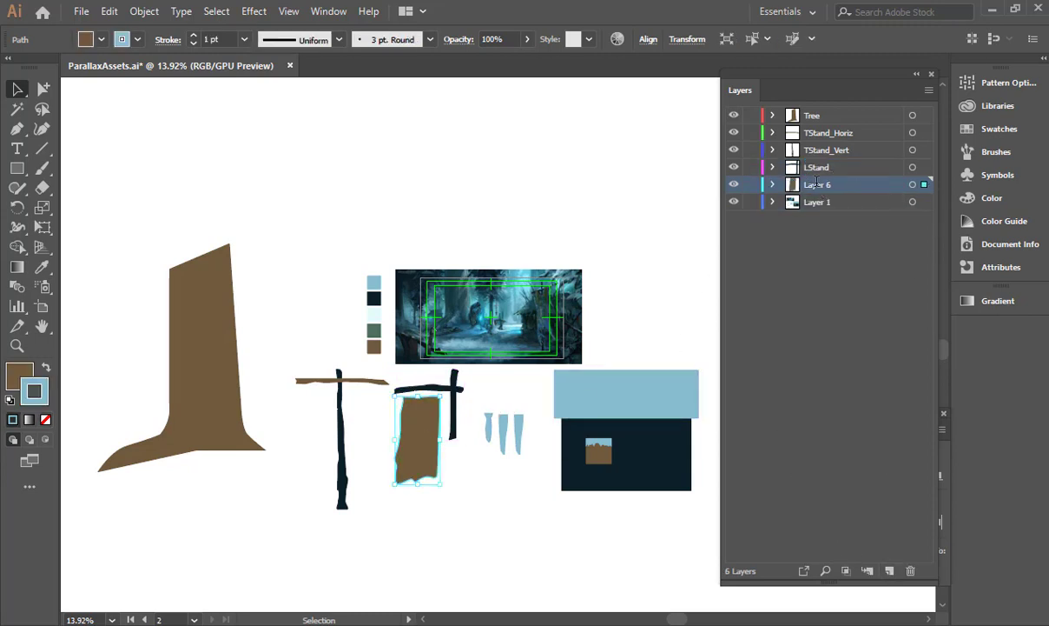
double_click(817, 185)
type("Tarp01")
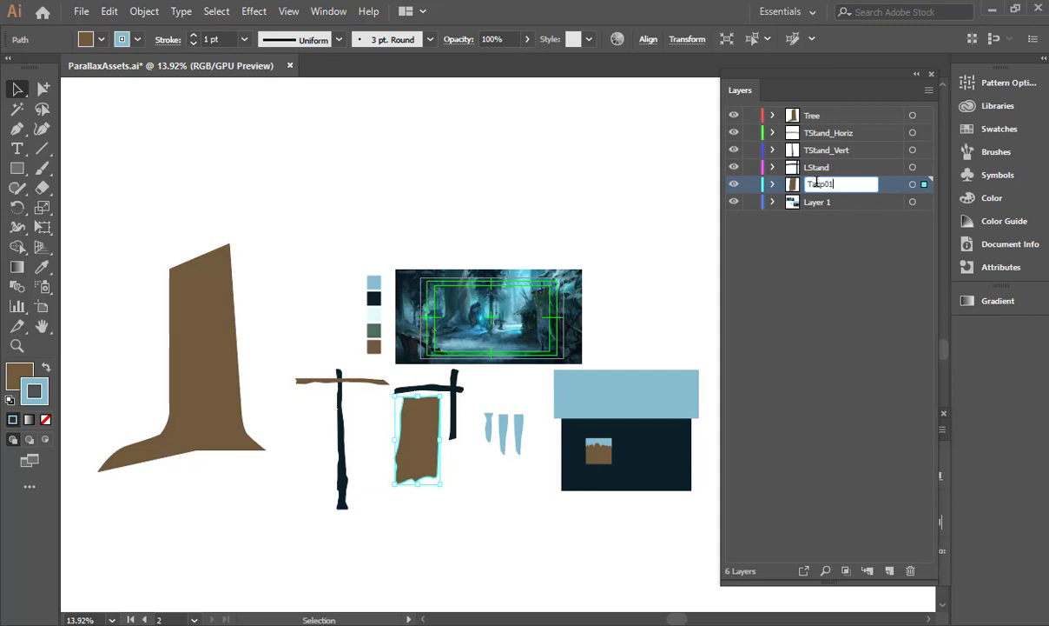
key("Return")
Add three new layers below Tarp01, move the leftmost icicle onto the lowest of them and name it "Icicle".
left_click_drag(483, 462, 479, 401)
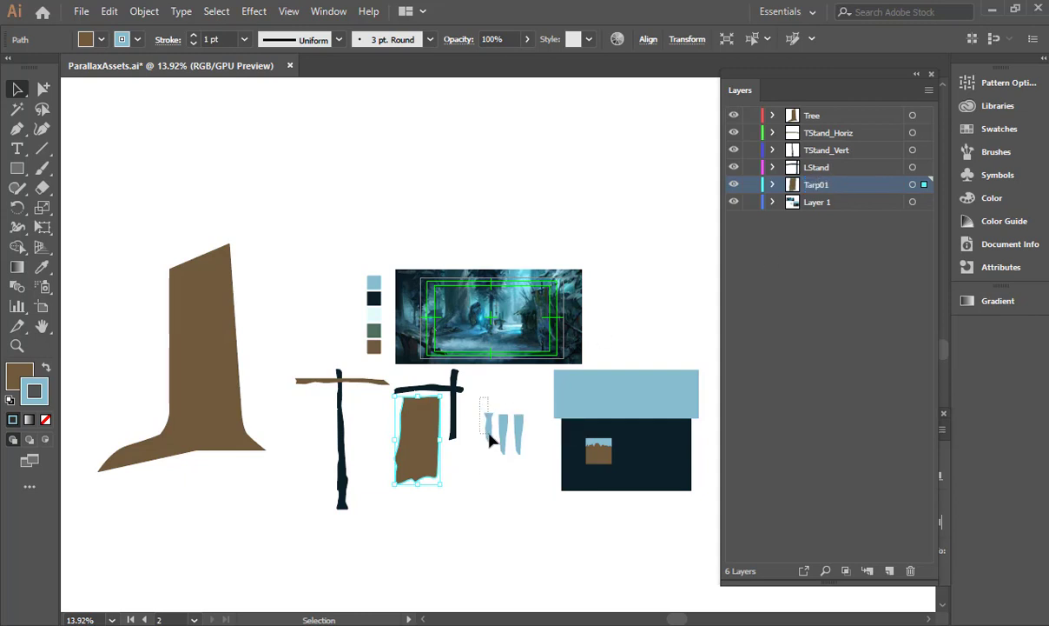
left_click(890, 570)
left_click(890, 569)
left_click(890, 570)
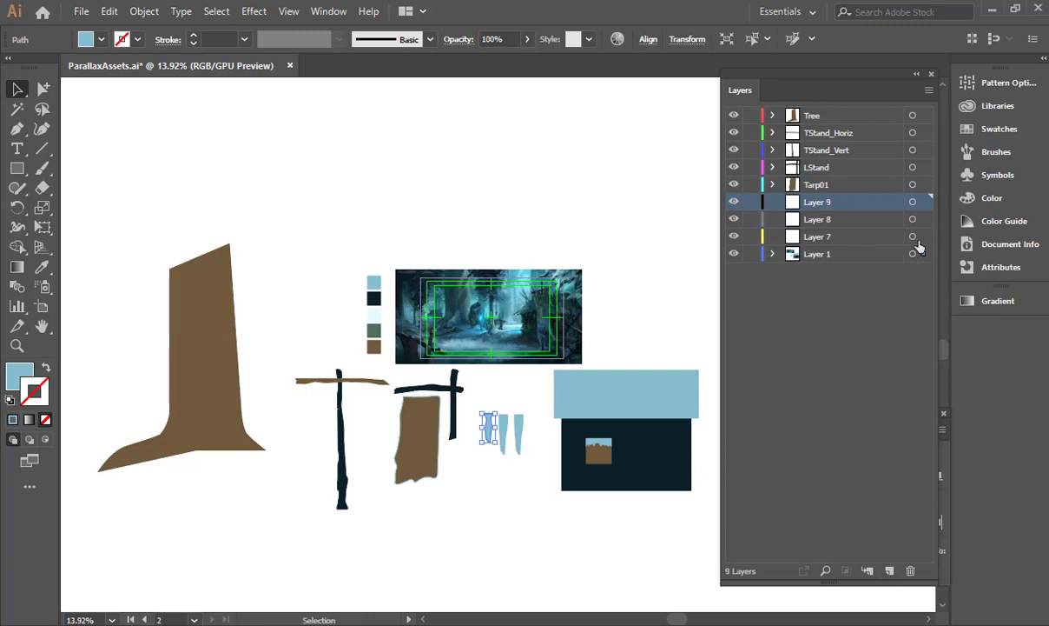
left_click_drag(926, 245, 924, 236)
double_click(813, 240)
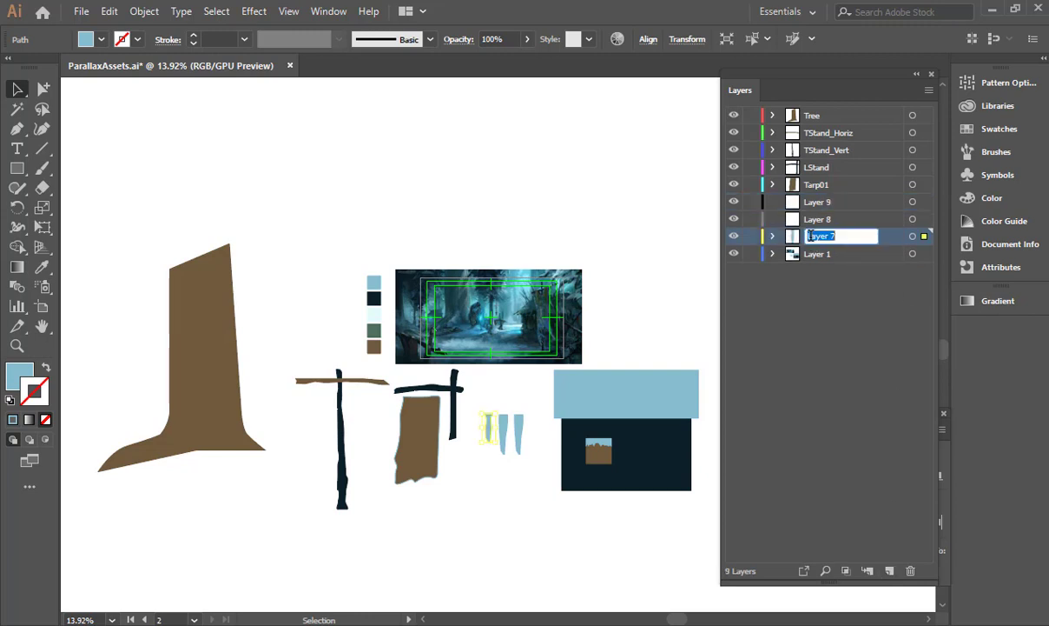
key("BackSpace")
type("Icicle")
key("Return")
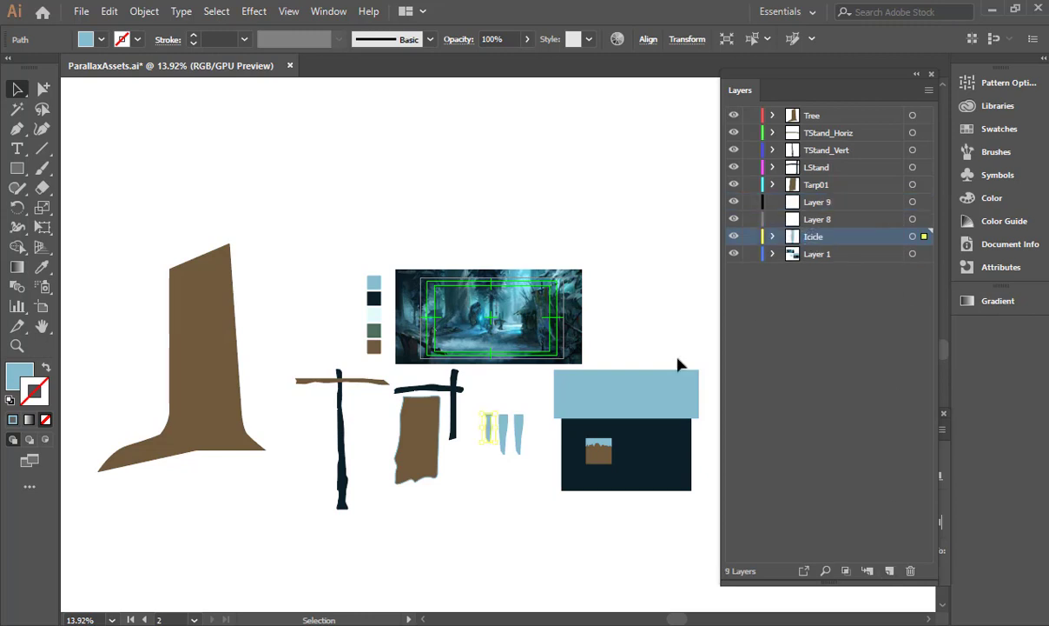
Move the middle icicle onto Layer 8 and rename that layer "Icicle".
left_click(502, 426)
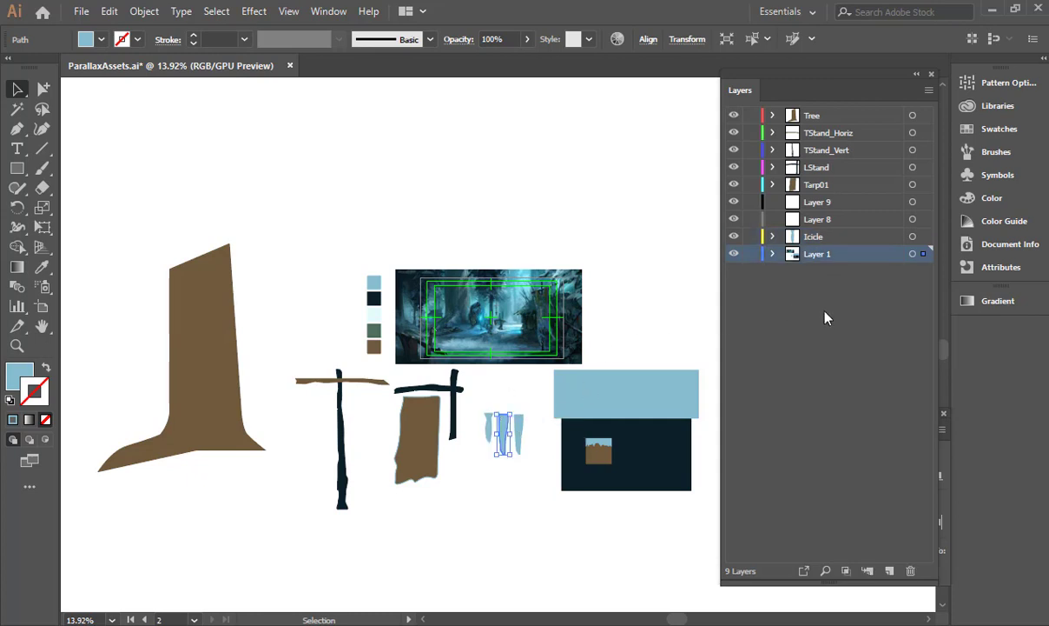
left_click_drag(932, 228, 832, 226)
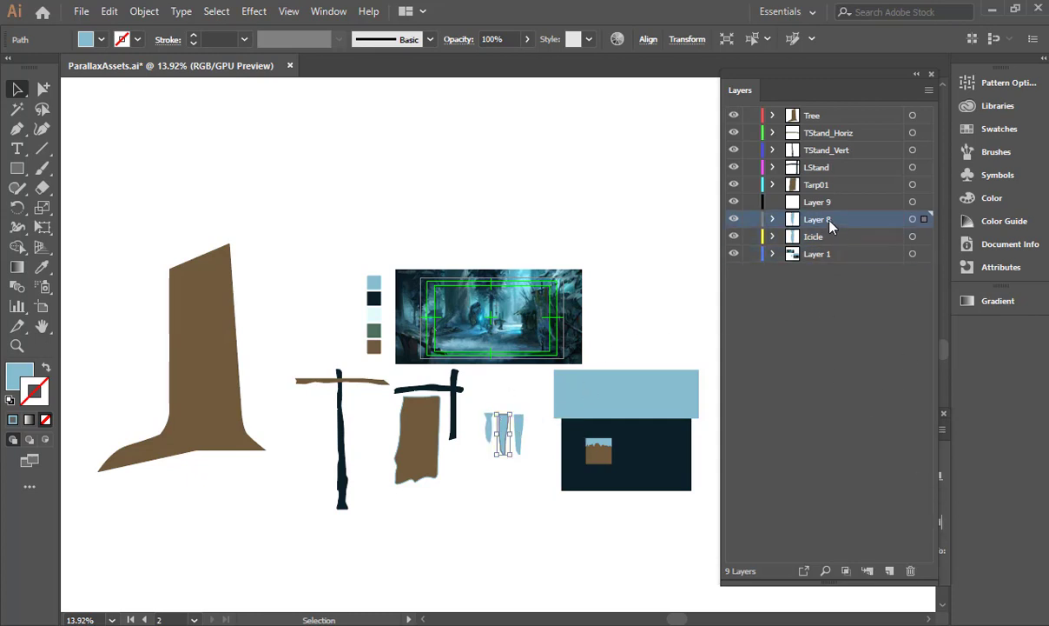
double_click(819, 220)
type("Icicle")
key("Return")
Move the rightmost icicle onto Layer 9 and rename that layer "Icicle".
left_click(518, 430)
left_click_drag(924, 253, 924, 202)
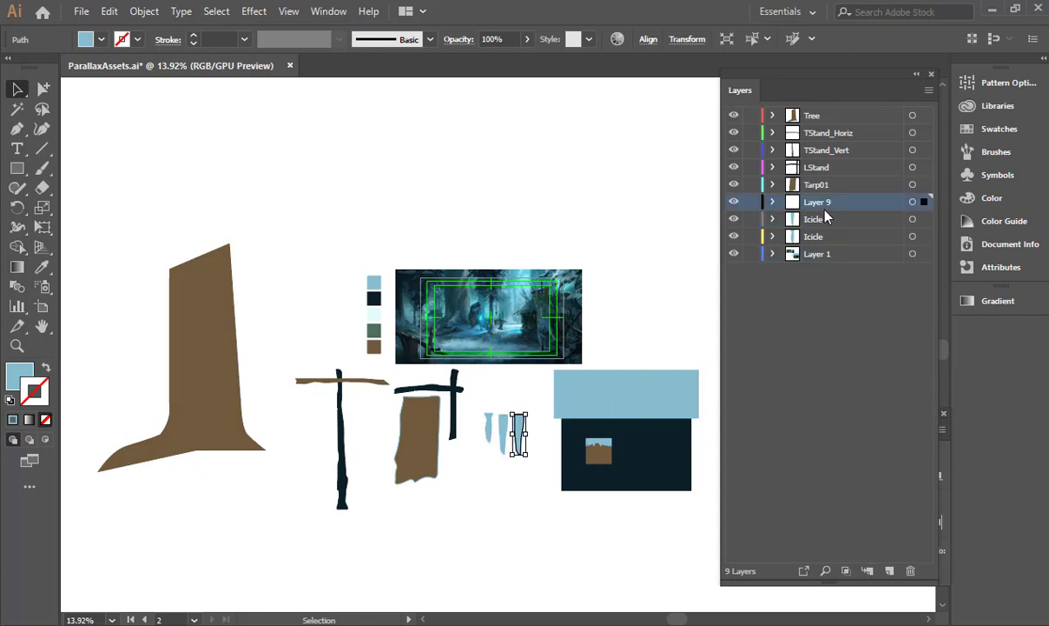
double_click(824, 202)
type("Icicle")
key("Return")
Move the dark hut wall together with its small window onto a new layer named "SideHouse".
left_click(526, 556)
left_click_drag(658, 514, 550, 435)
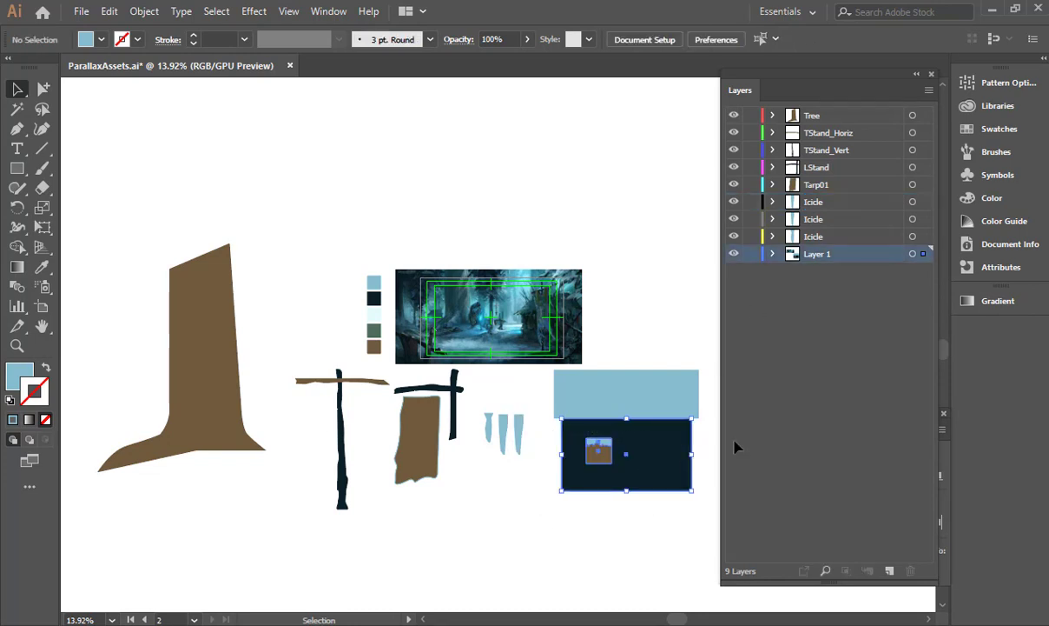
left_click(890, 570)
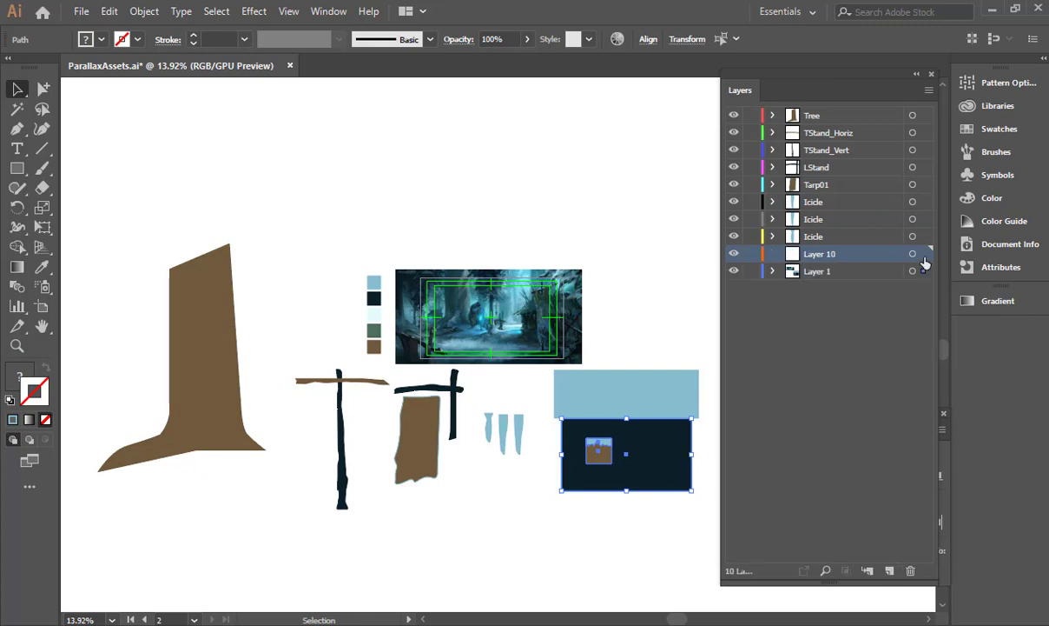
left_click_drag(924, 270, 923, 254)
double_click(821, 252)
type("Sid")
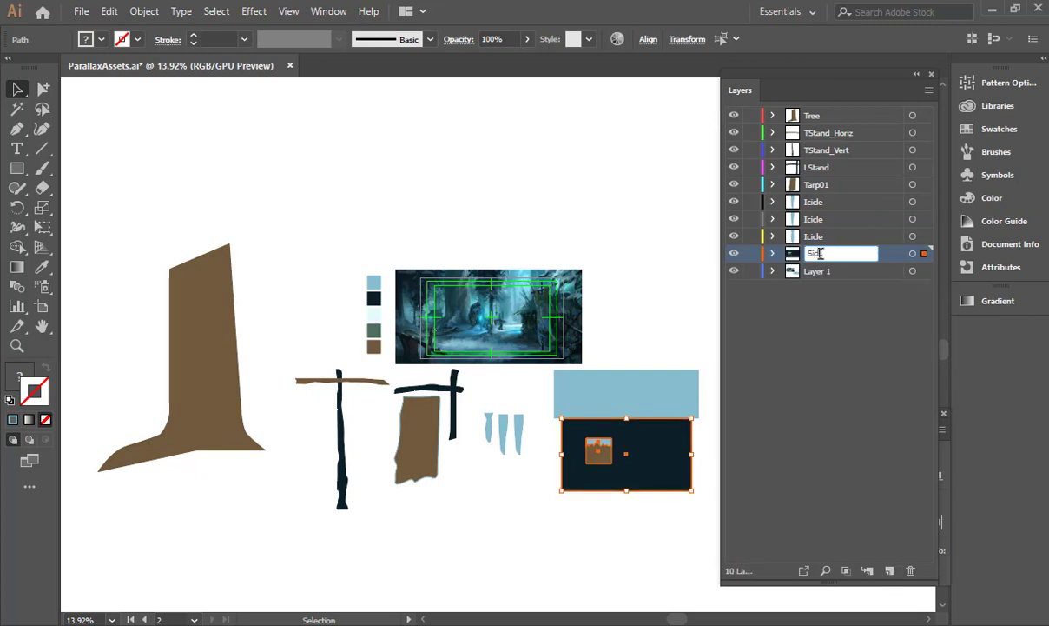
type("eHouse")
key("Return")
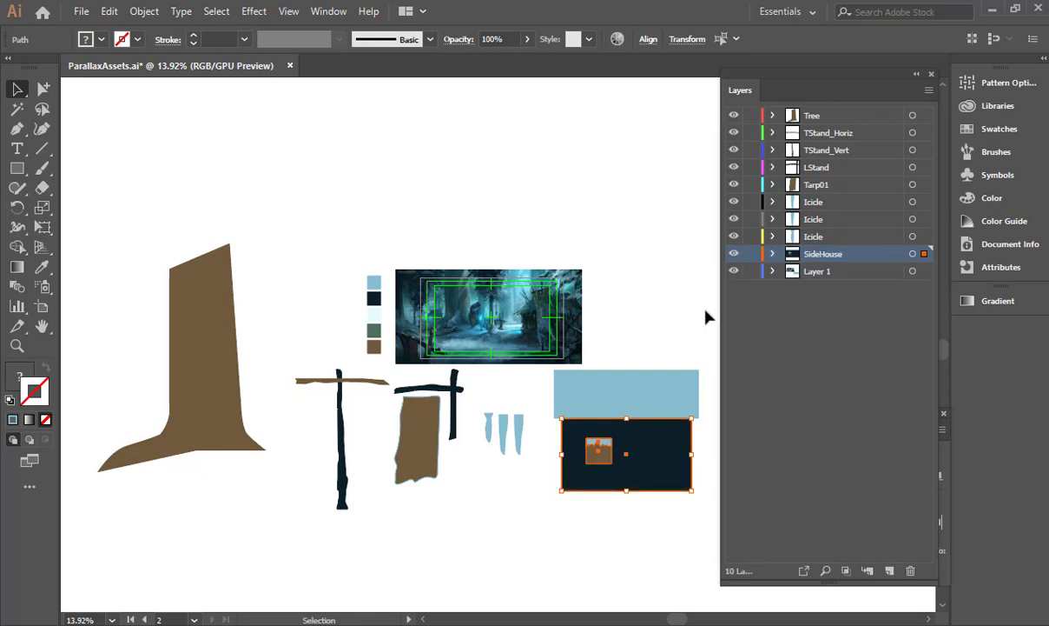
Move the light blue roof rectangle onto a new layer named "Roof" below SideHouse.
left_click(670, 383)
left_click(890, 569)
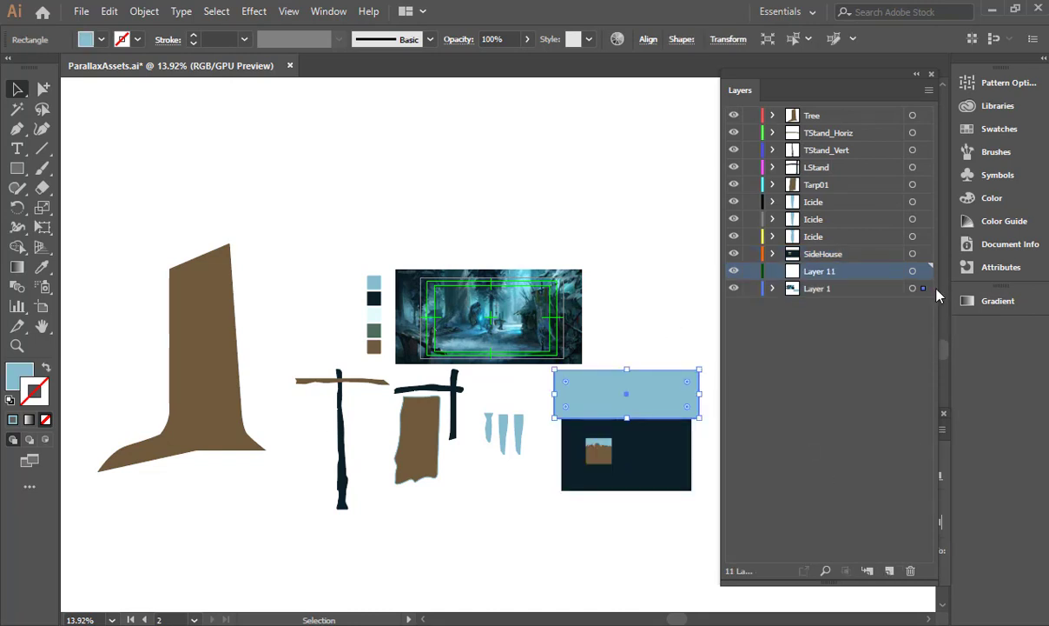
left_click_drag(919, 271, 923, 271)
double_click(816, 271)
type("R")
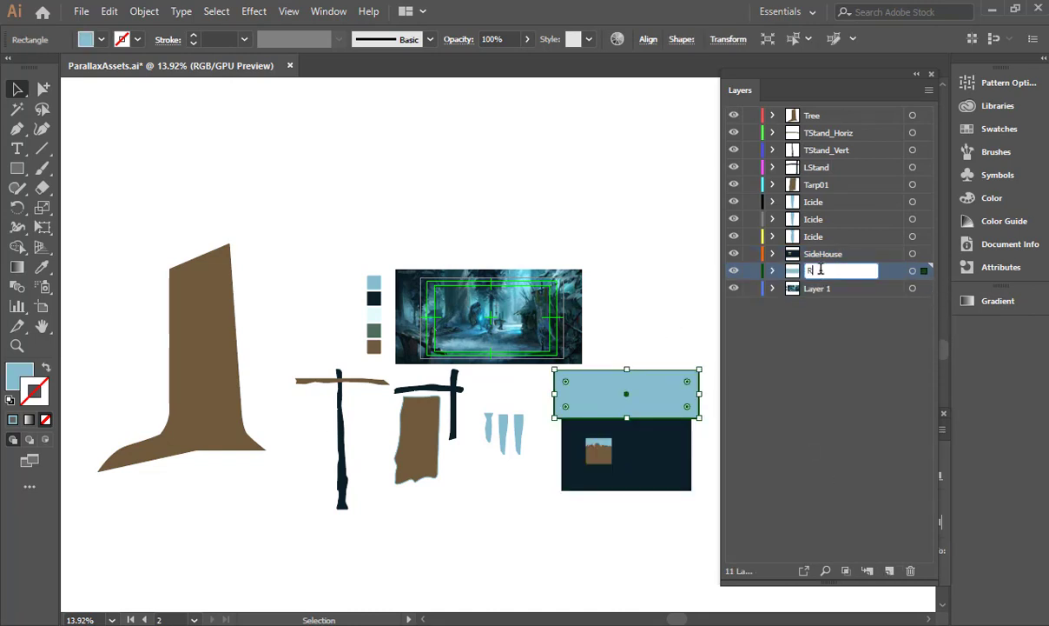
type("oof")
key("Return")
Hide Layer 1 to check the sorted parts without the painting and swatches, and show it again.
left_click(734, 288)
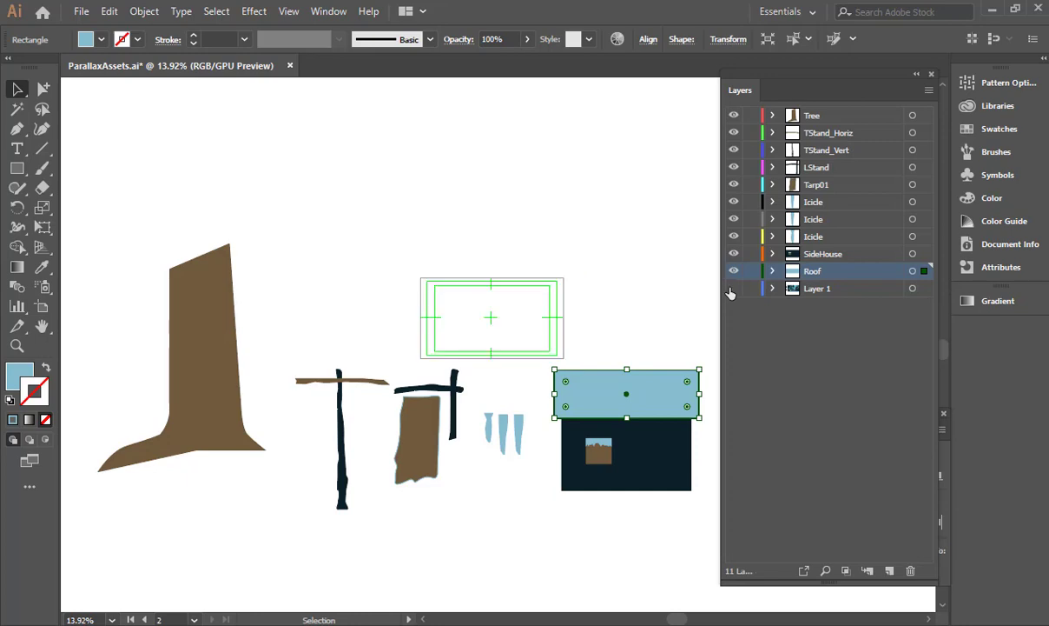
left_click(625, 238)
left_click_drag(512, 235, 587, 242)
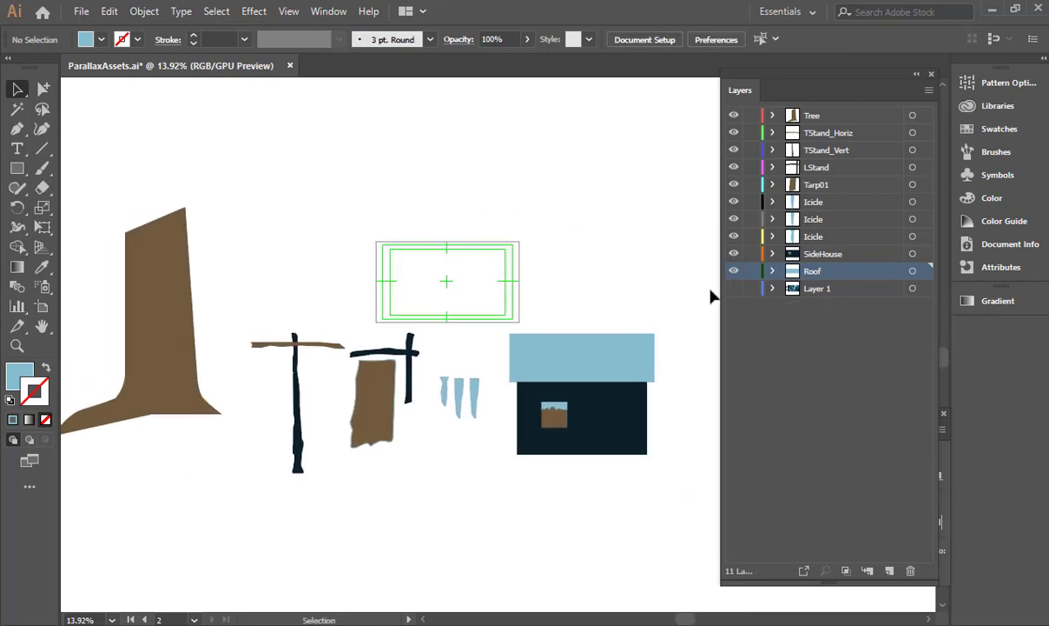
left_click(733, 289)
Examine the forest painting up close, from the trees and distant hut across to the foreground hut and its branches.
left_click_drag(368, 273, 564, 344)
left_click_drag(565, 344, 532, 391)
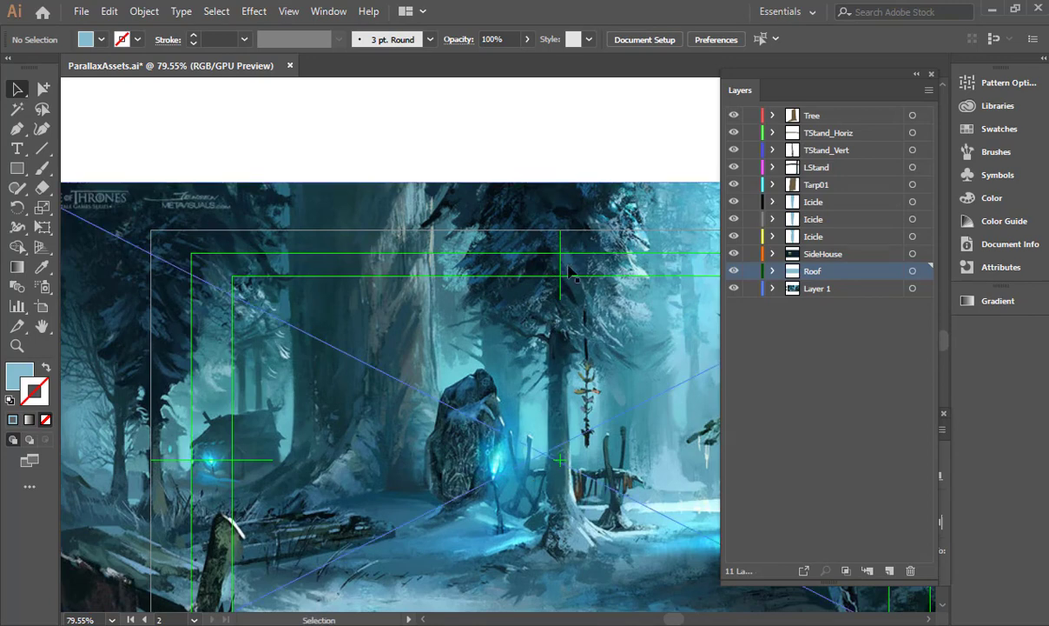
left_click_drag(524, 241, 665, 185)
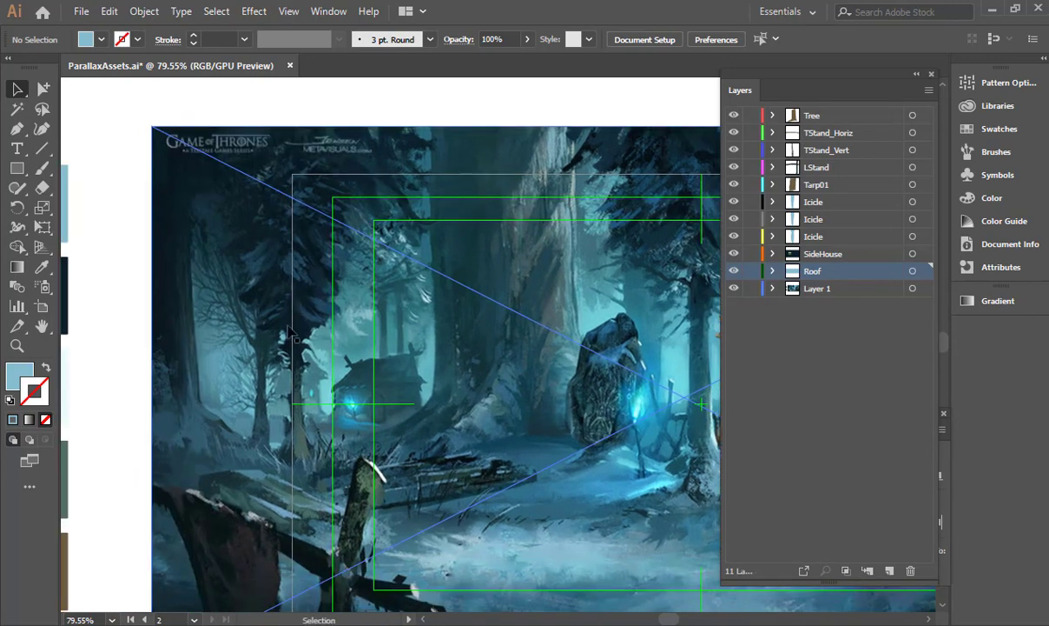
left_click_drag(251, 291, 385, 271)
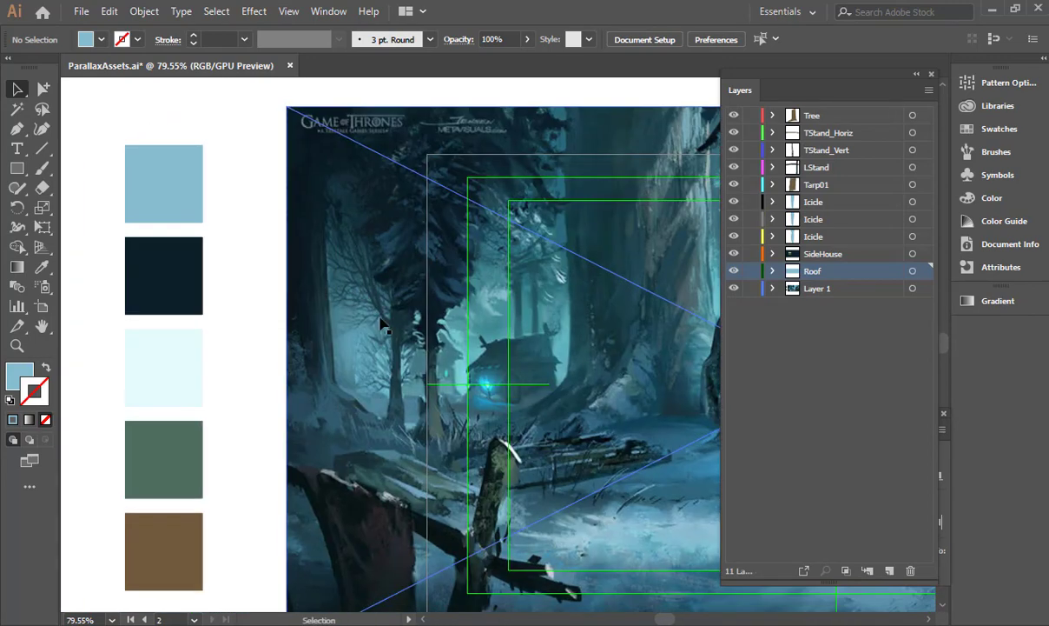
left_click_drag(629, 346, 305, 251)
left_click_drag(555, 239, 210, 308)
left_click_drag(314, 265, 269, 323)
left_click_drag(355, 295, 279, 313)
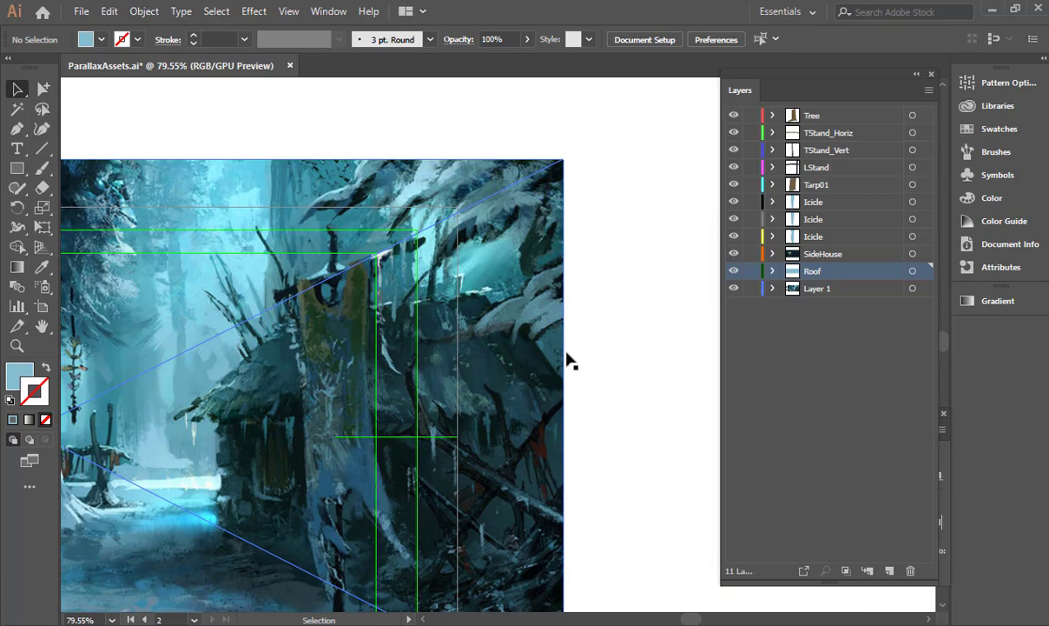
left_click_drag(477, 271, 428, 103)
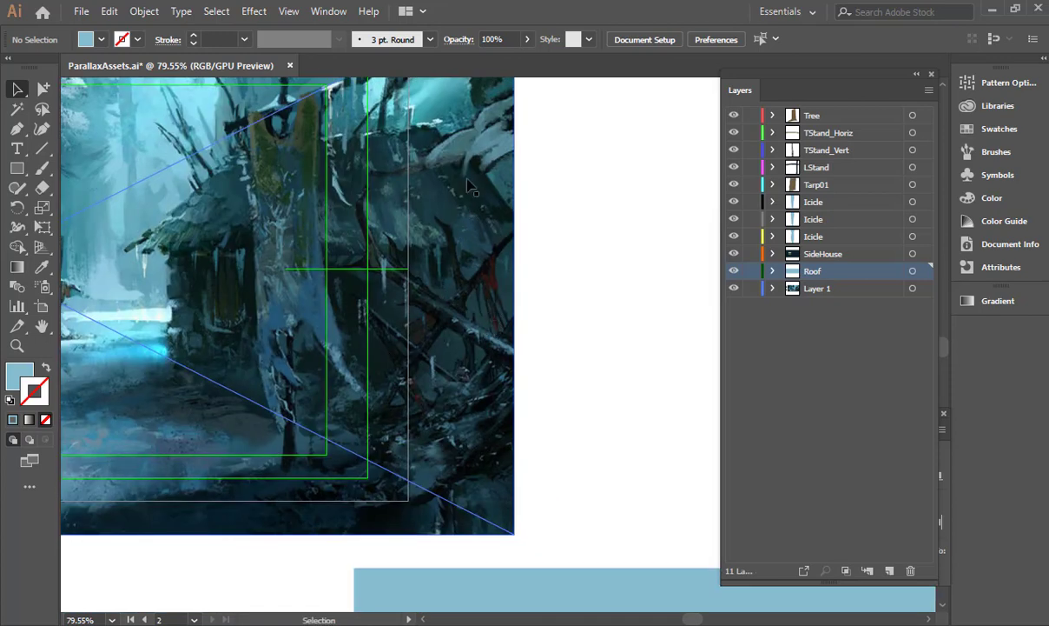
Select the light blue roof, the dark hut wall and its window together, and compare the parts with the forest painting.
left_click_drag(250, 259, 438, 293)
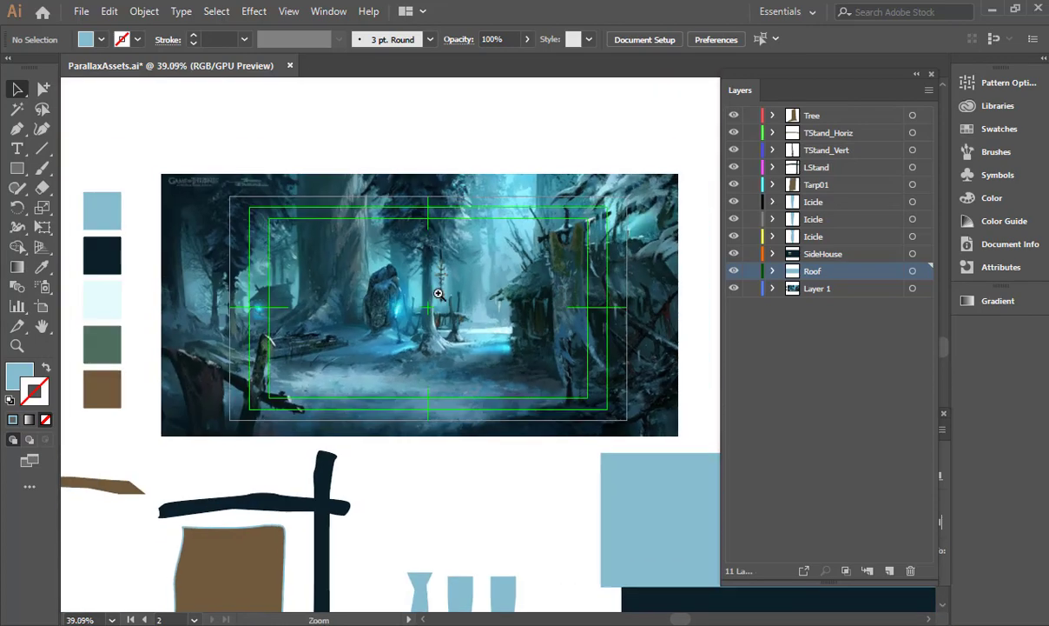
left_click_drag(509, 320, 417, 307)
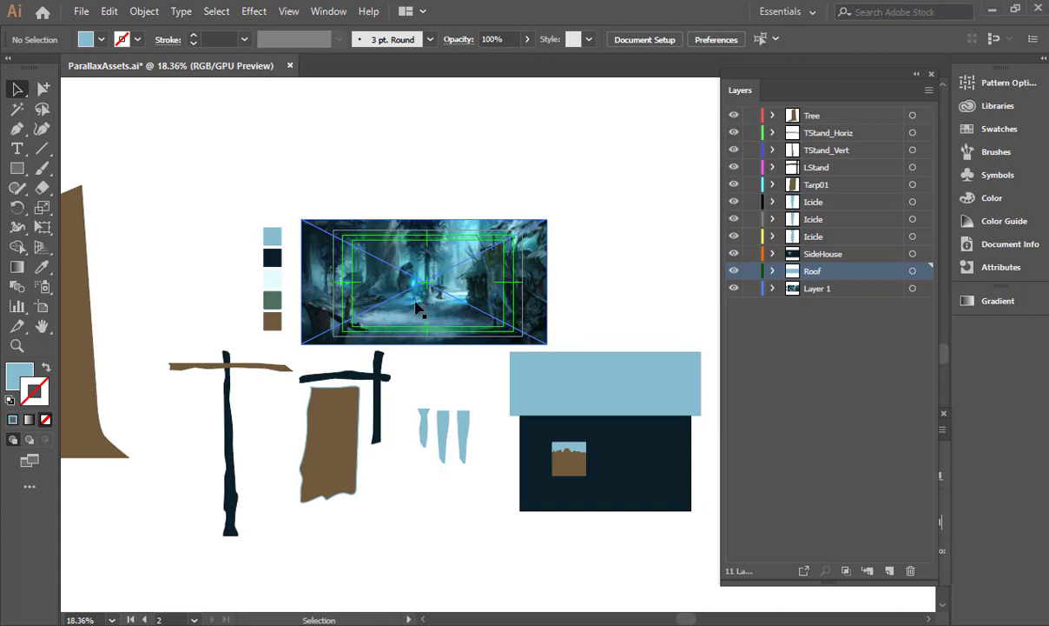
left_click_drag(630, 313, 626, 588)
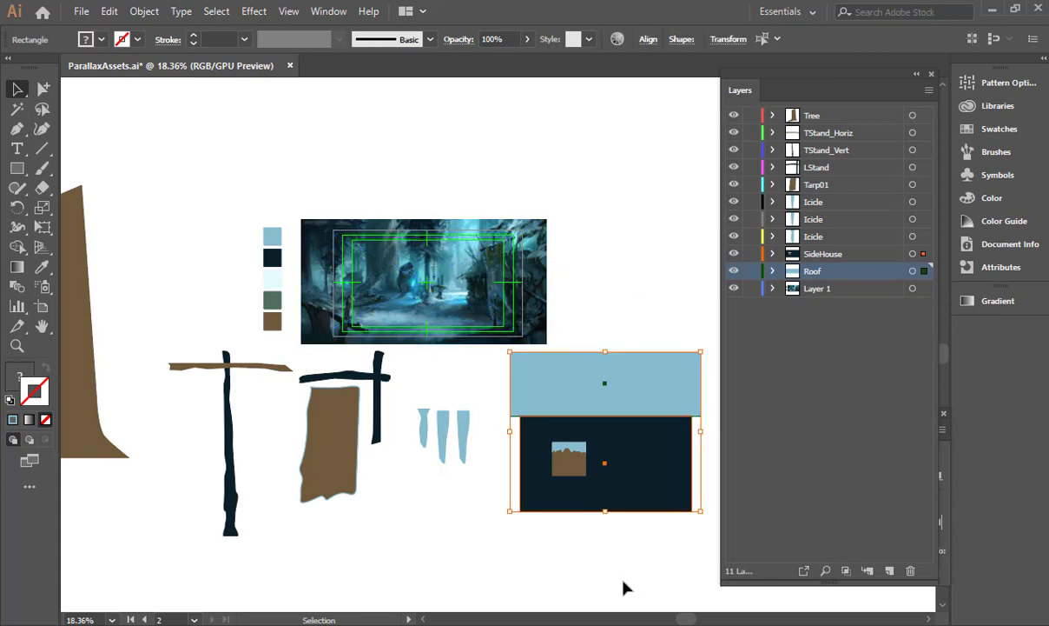
left_click(679, 584)
left_click_drag(560, 438, 492, 372)
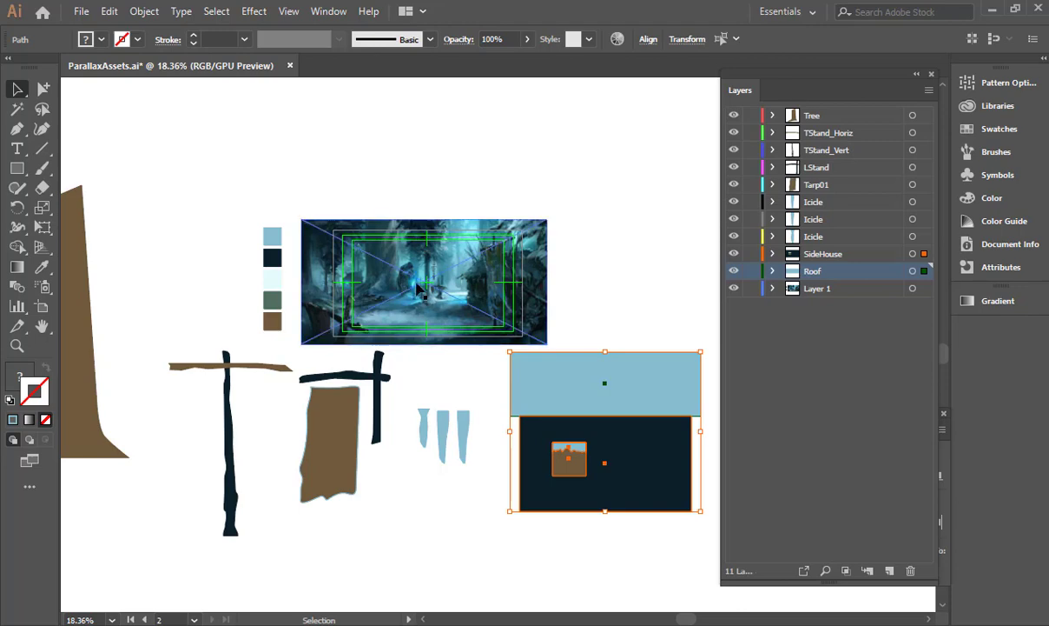
left_click_drag(408, 298, 752, 278)
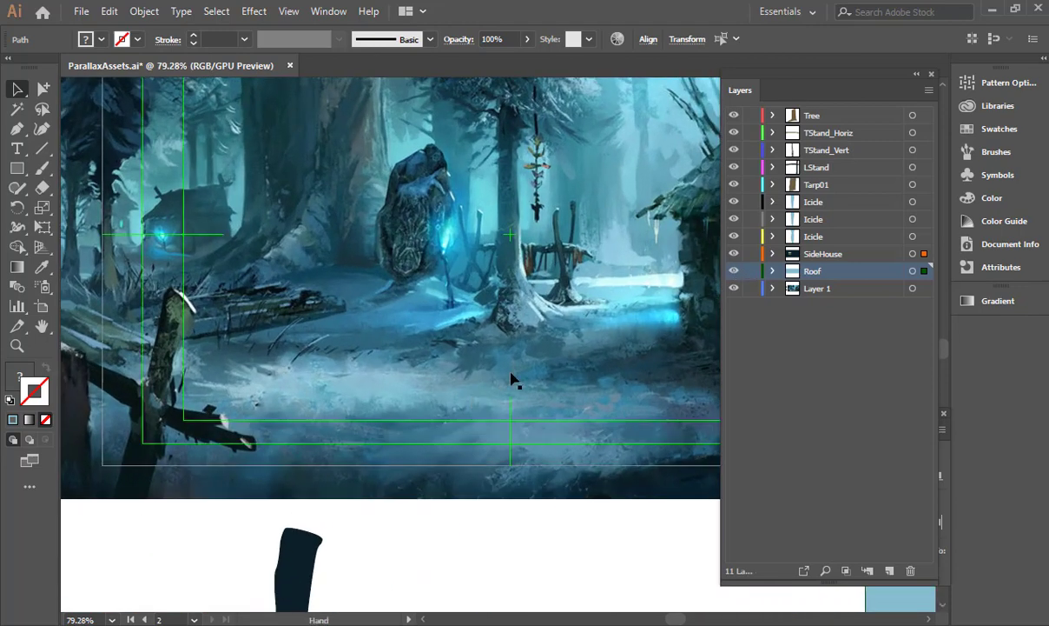
left_click_drag(580, 374, 319, 351)
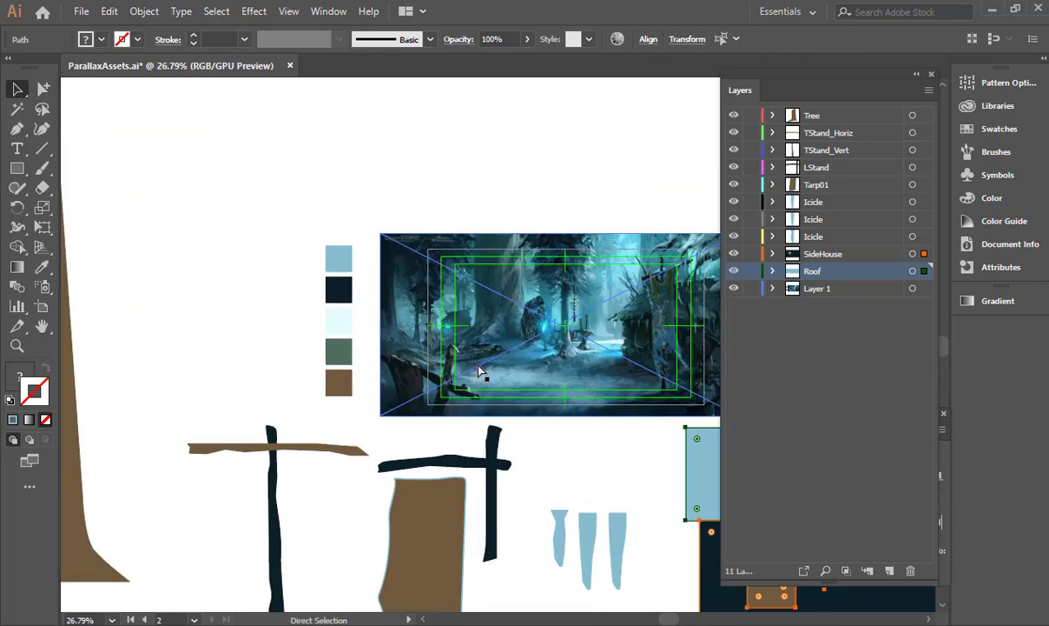
Switch to the Chrome browser and run a Google image search for "game of thrones character" in a new tab.
key("alt+Tab")
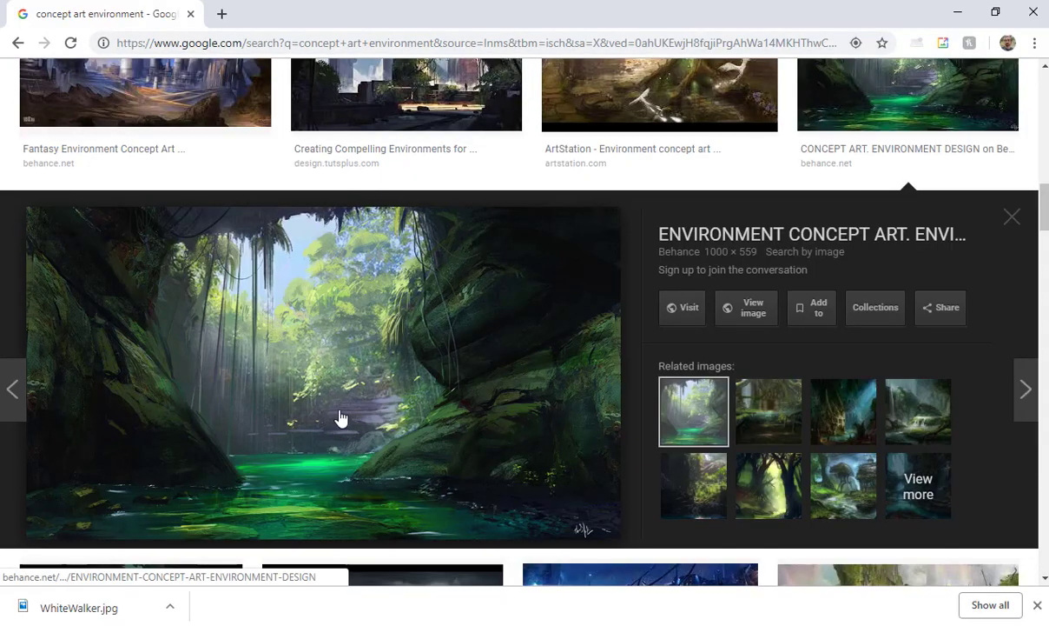
left_click(224, 15)
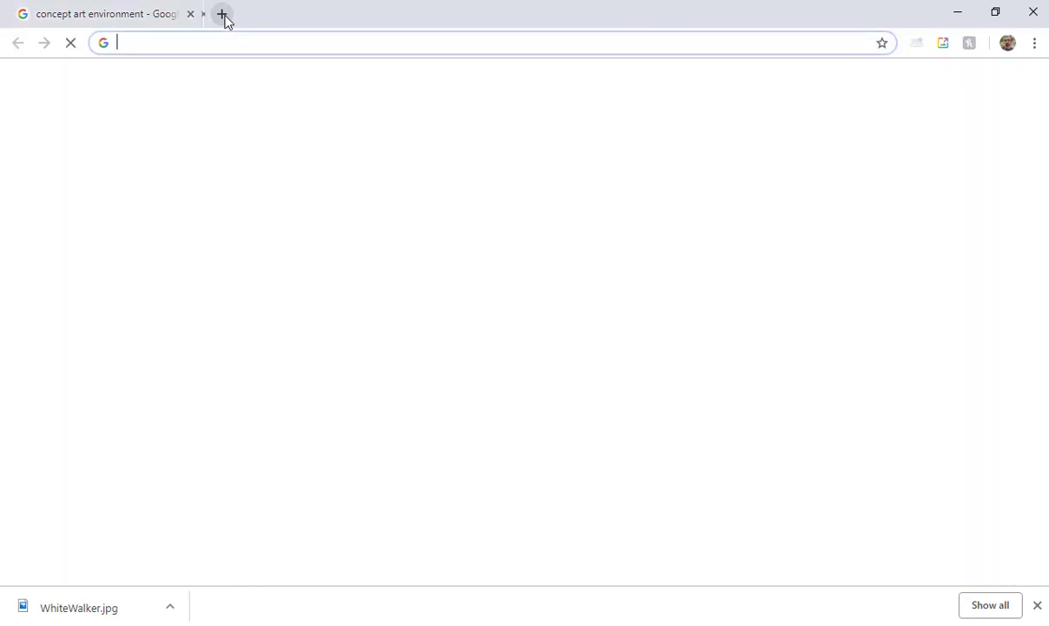
left_click(318, 338)
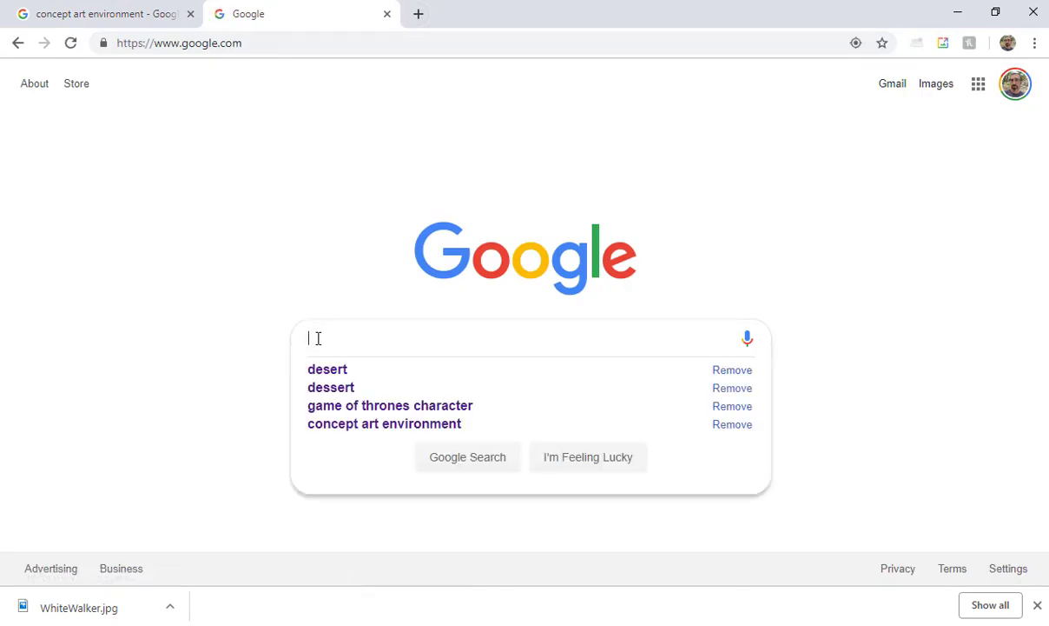
key("Down")
key("Down")
key("Down")
key("Return")
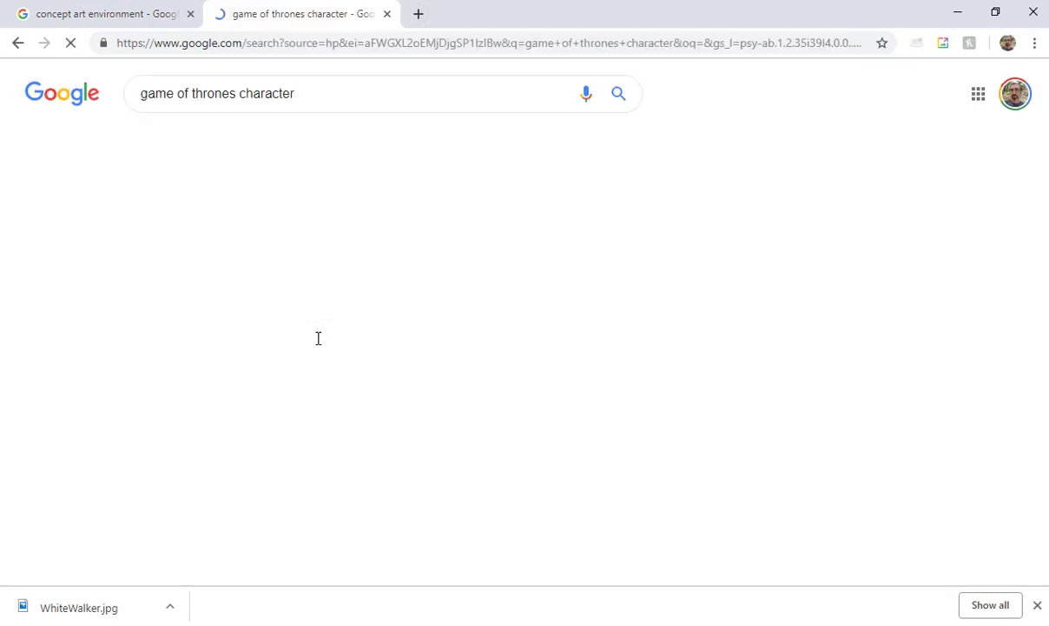
left_click(202, 143)
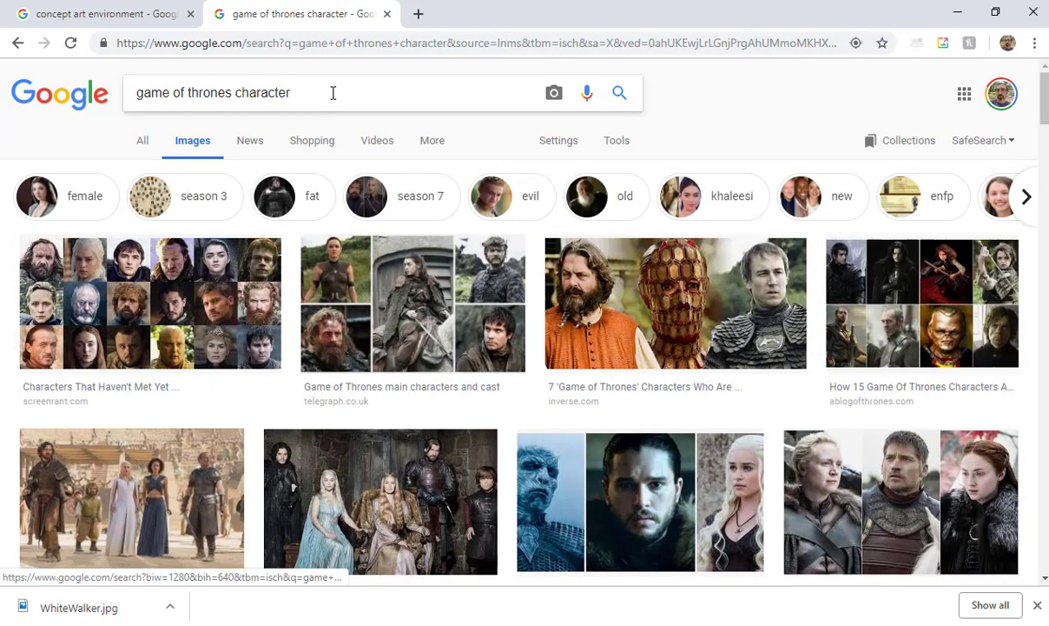
Search the images for "white walker game of thrones" instead.
left_click_drag(314, 91, 2, 94)
type("white walker")
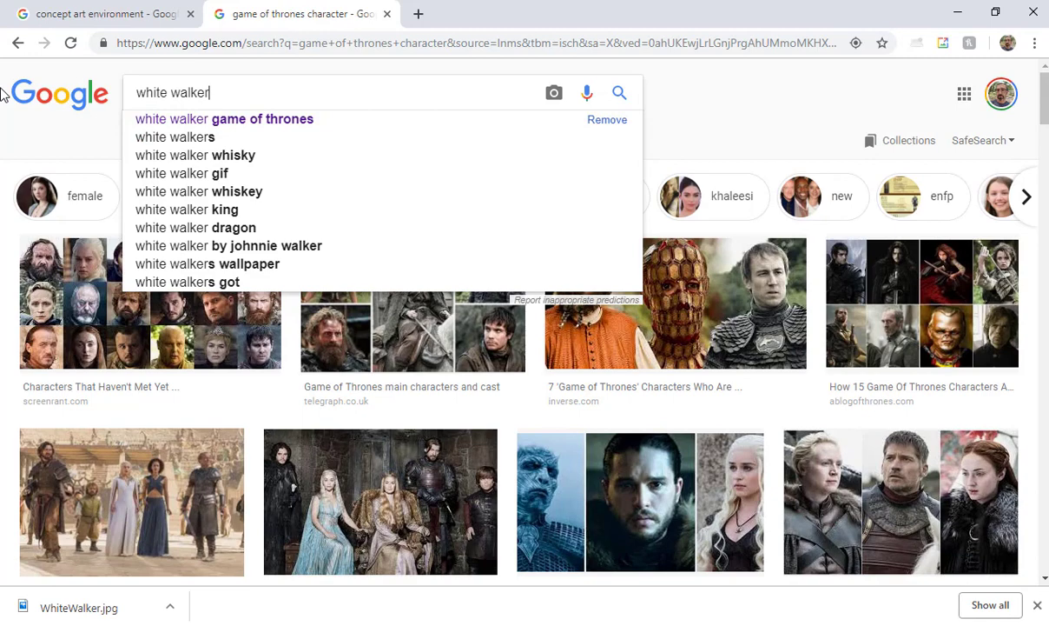
key("Down")
key("Return")
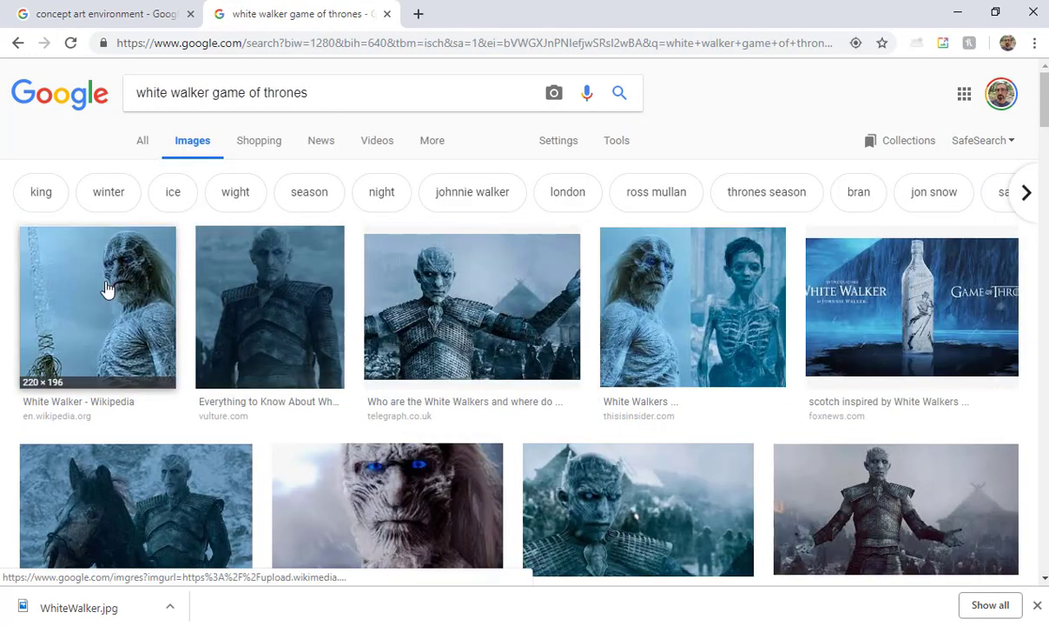
Preview the Telegraph Night King and Golf Digest bottle images among the results, and close the search tab to return to Illustrator.
left_click(403, 309)
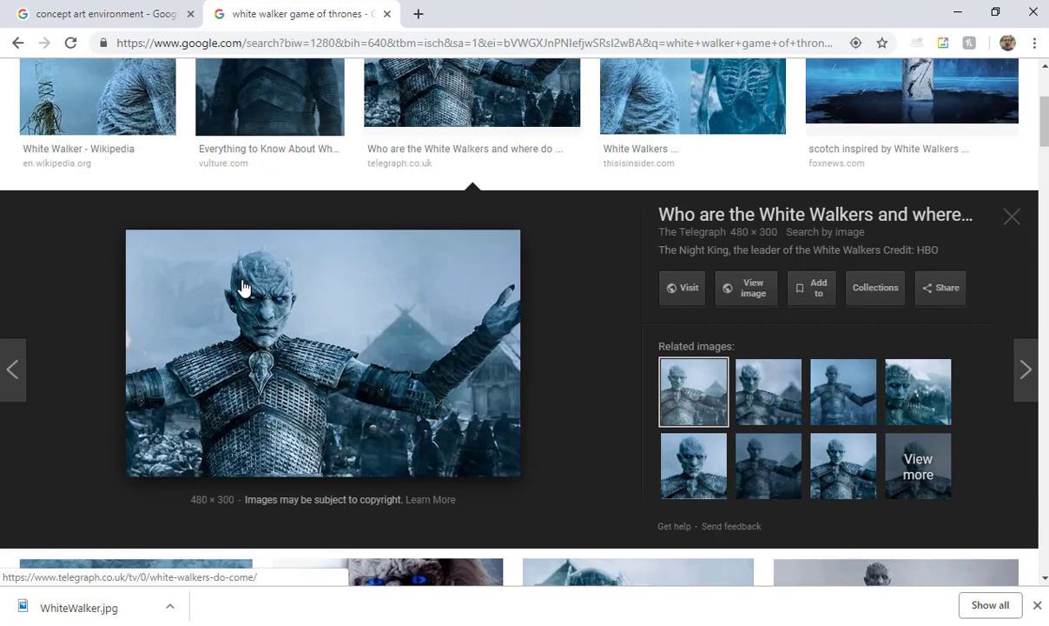
scroll(250, 297, "down", 3)
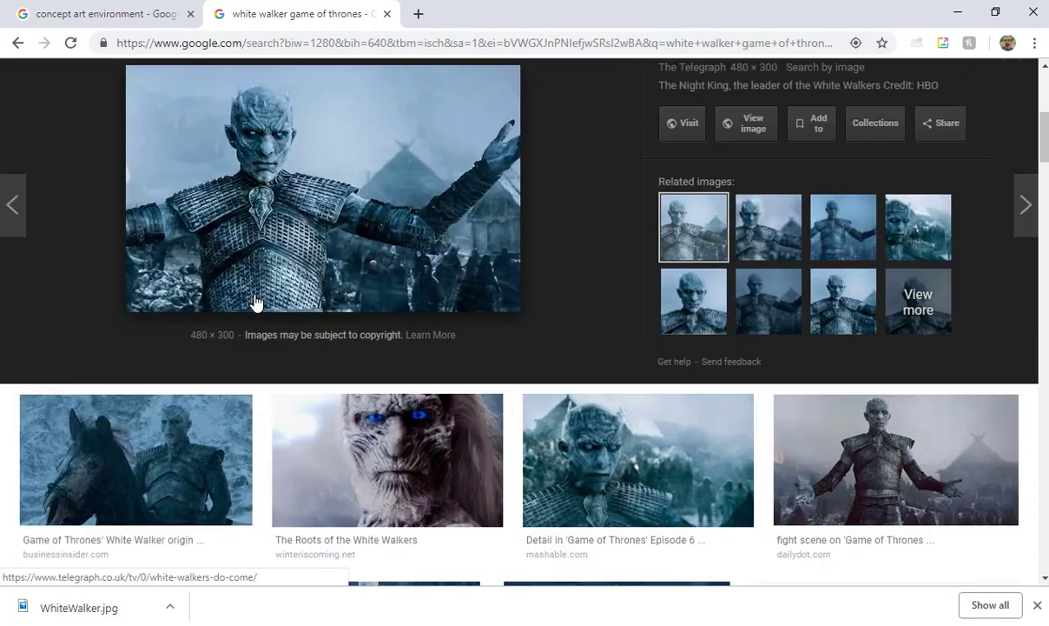
scroll(608, 330, "down", 3)
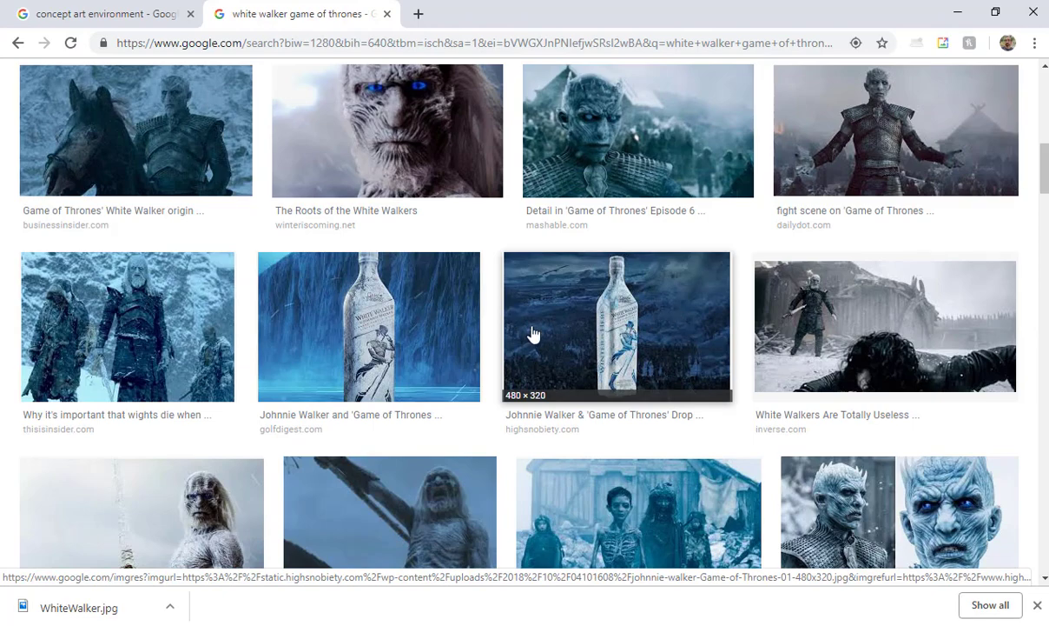
left_click(415, 338)
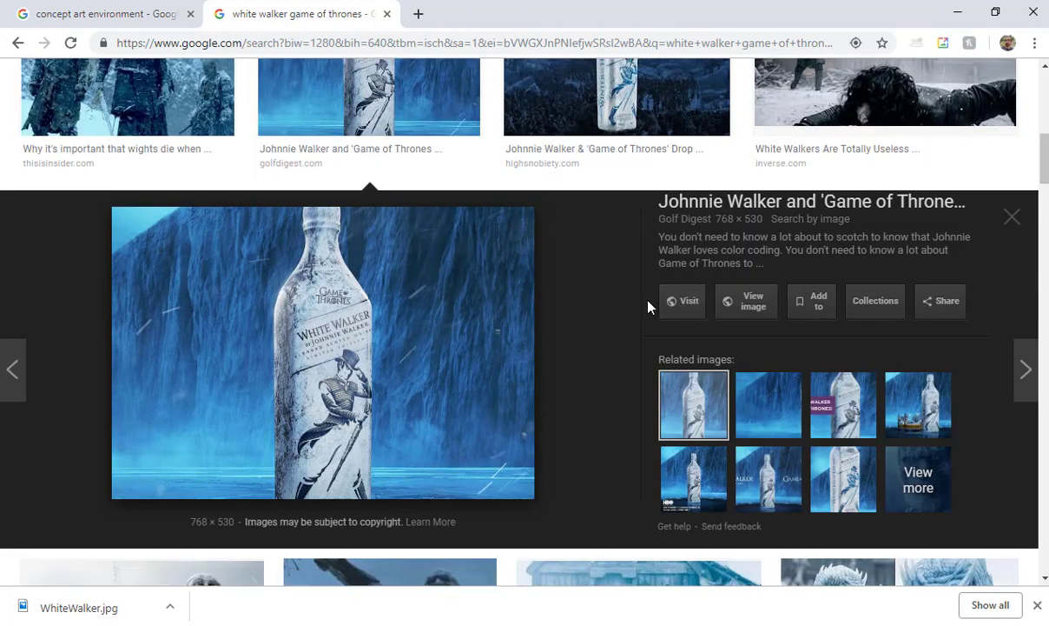
scroll(535, 293, "up", 6)
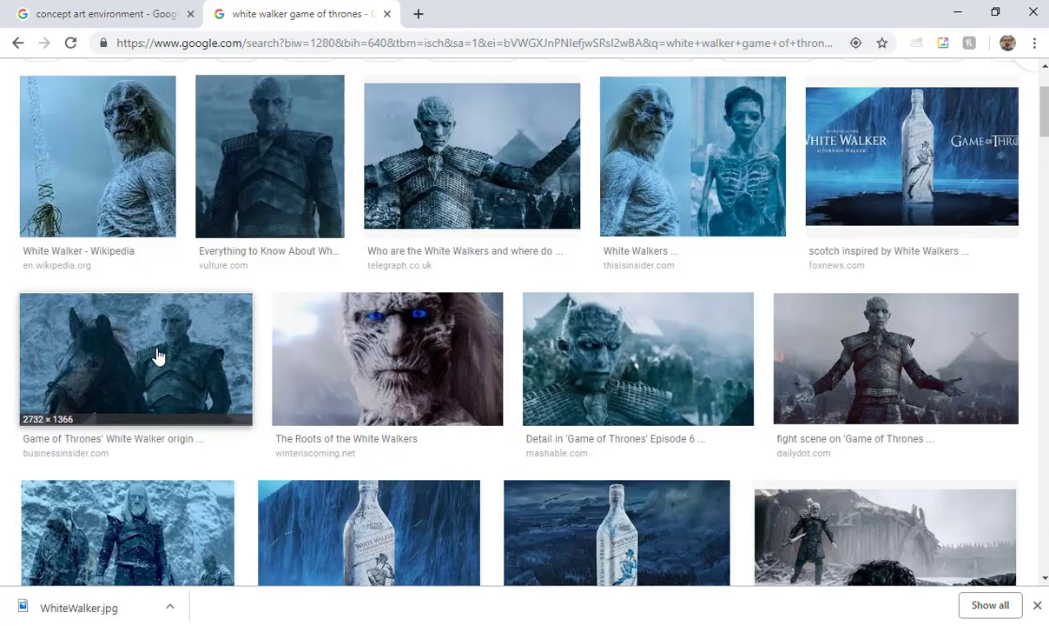
key("ctrl+w")
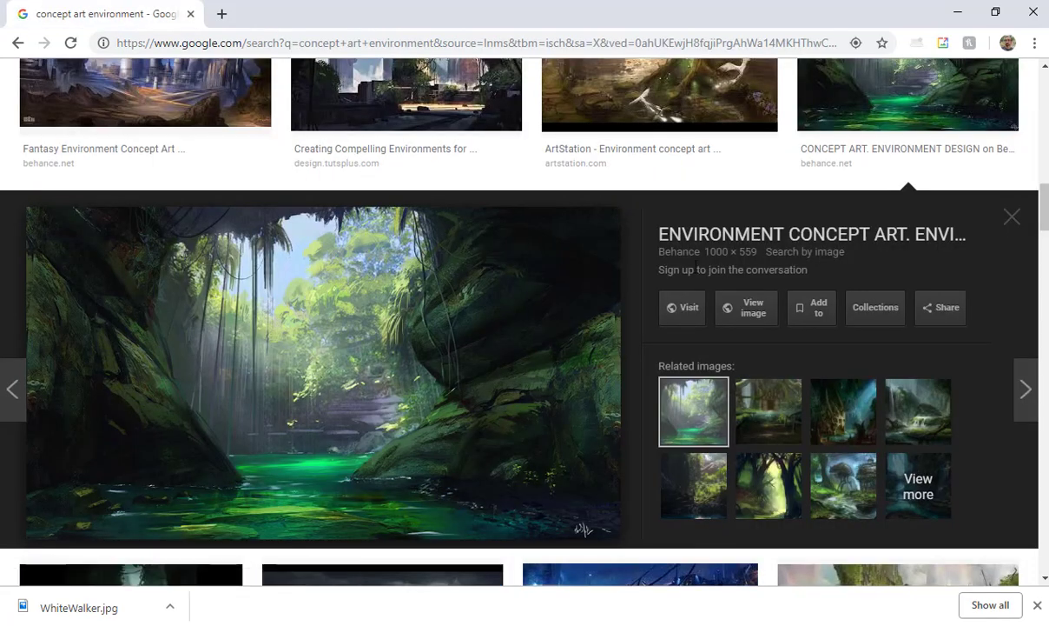
key("alt+Tab")
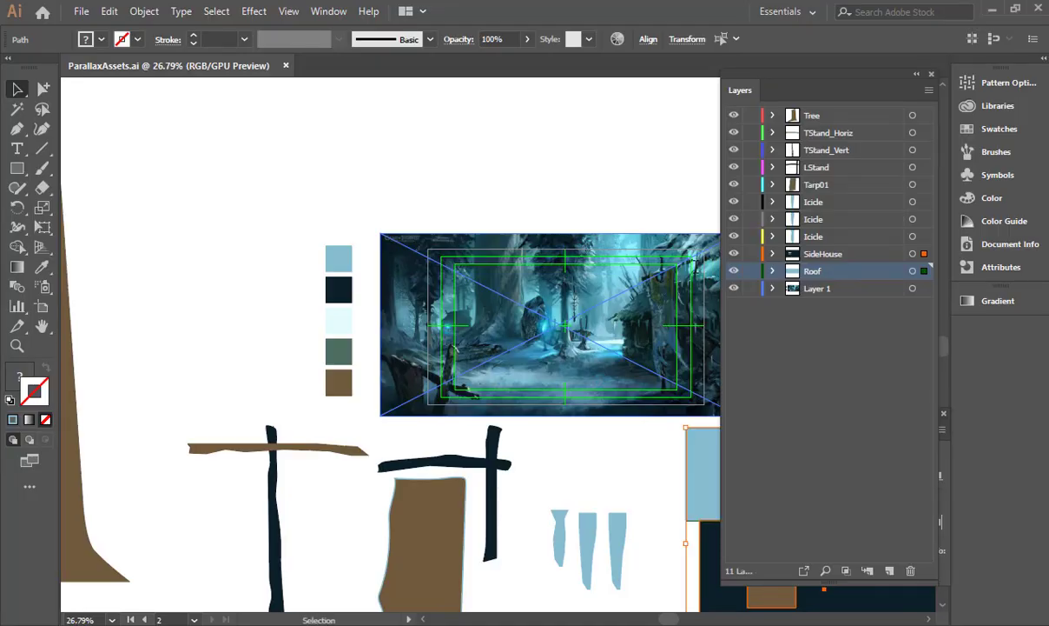